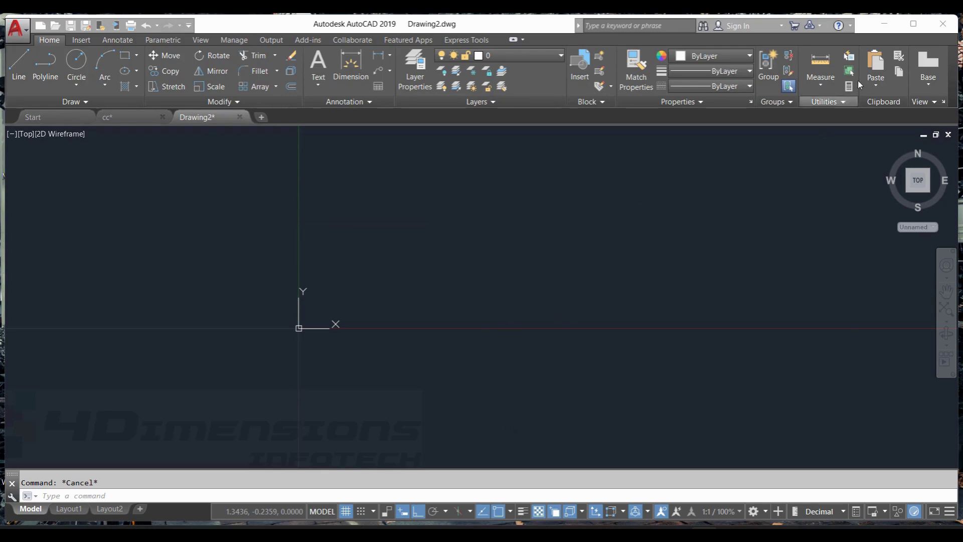
Step: Maximize the program window and switch the workspace from Drafting & Annotation to 3D Modeling
left_click(913, 24)
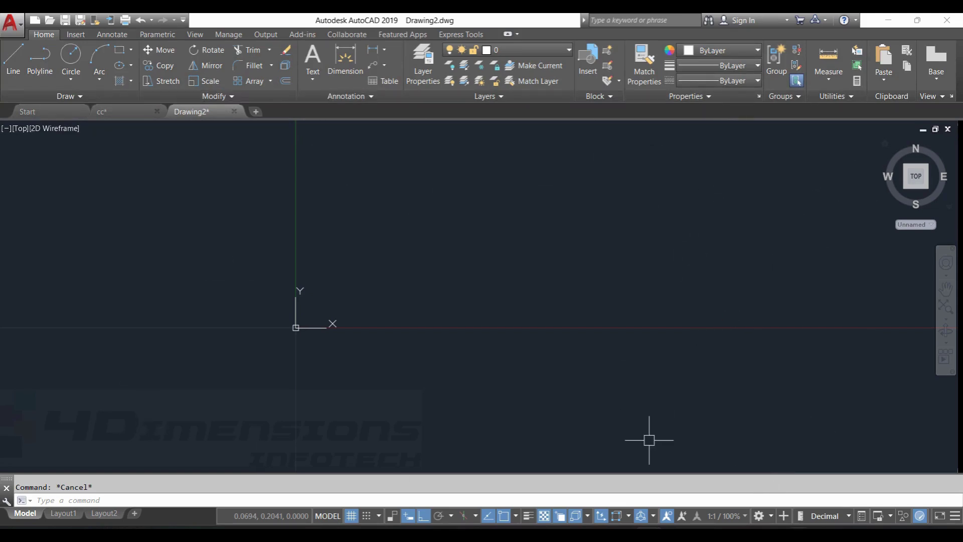
left_click(769, 517)
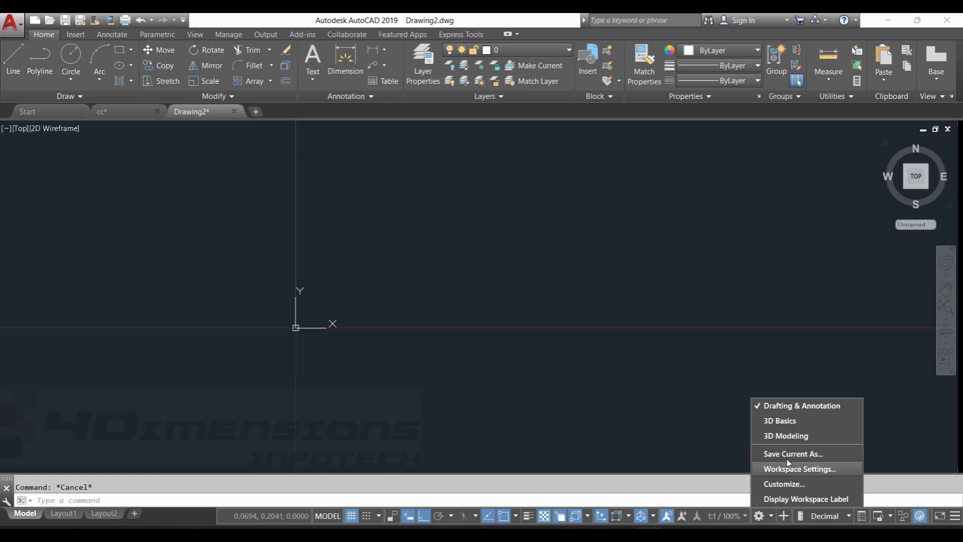
left_click(799, 436)
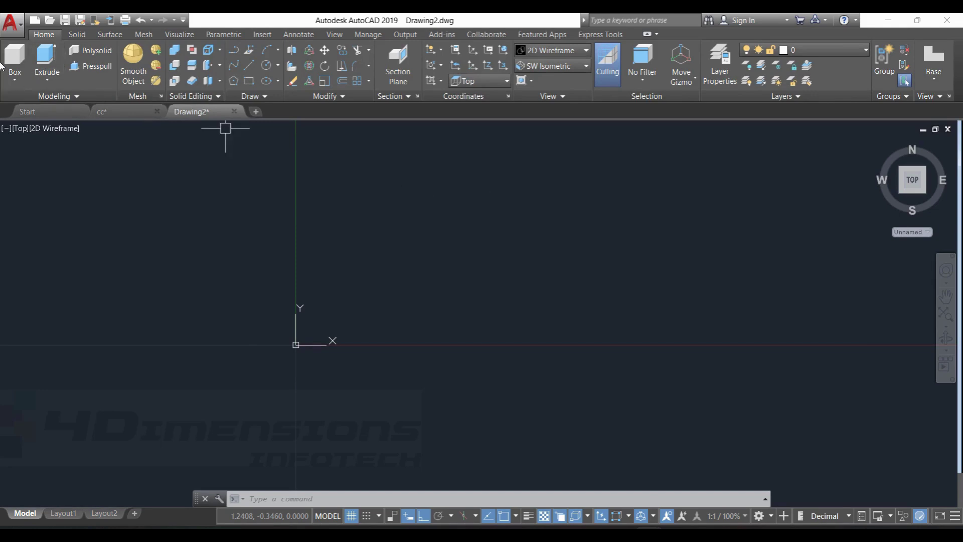
Step: Change the drawing's top view to the home SW isometric view
mouse_move(878, 148)
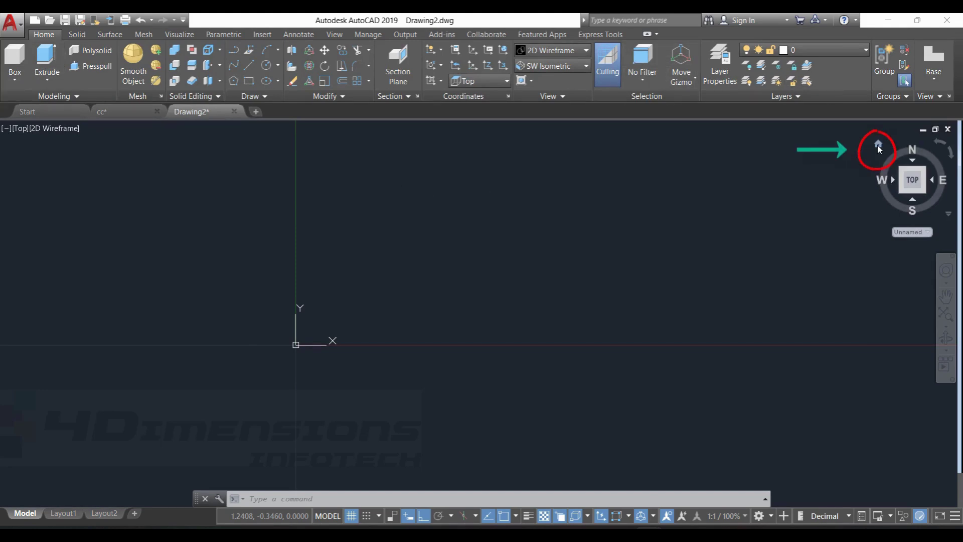
left_click(878, 148)
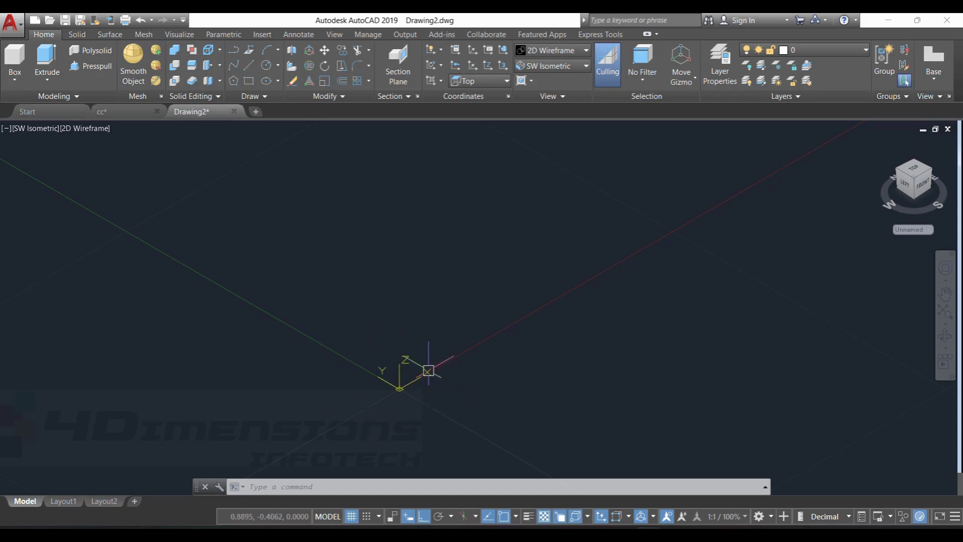
middle_click_drag(428, 370, 429, 400)
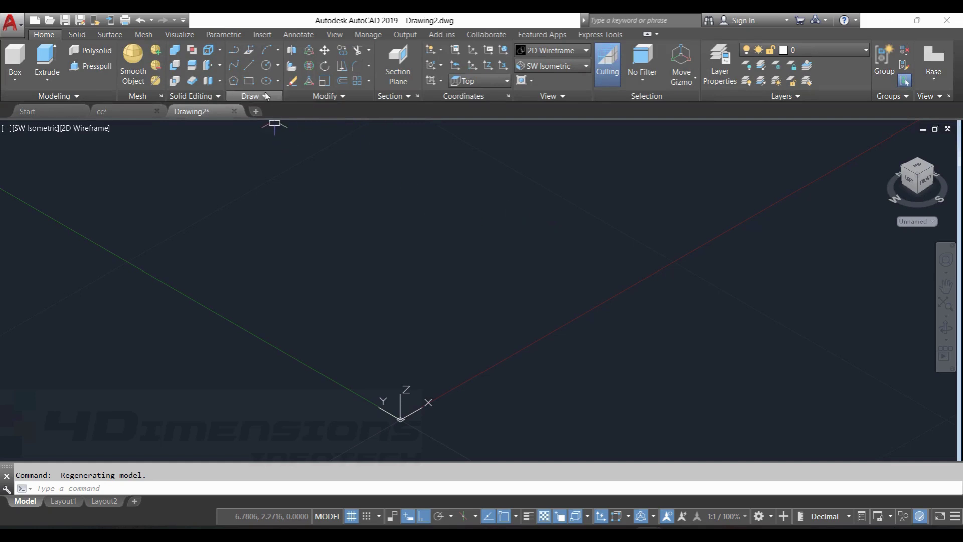
Step: Draw a rectangle on the XY plane near the origin, setting its Y dimension to 20
type("rec")
key("Return")
left_click(430, 318)
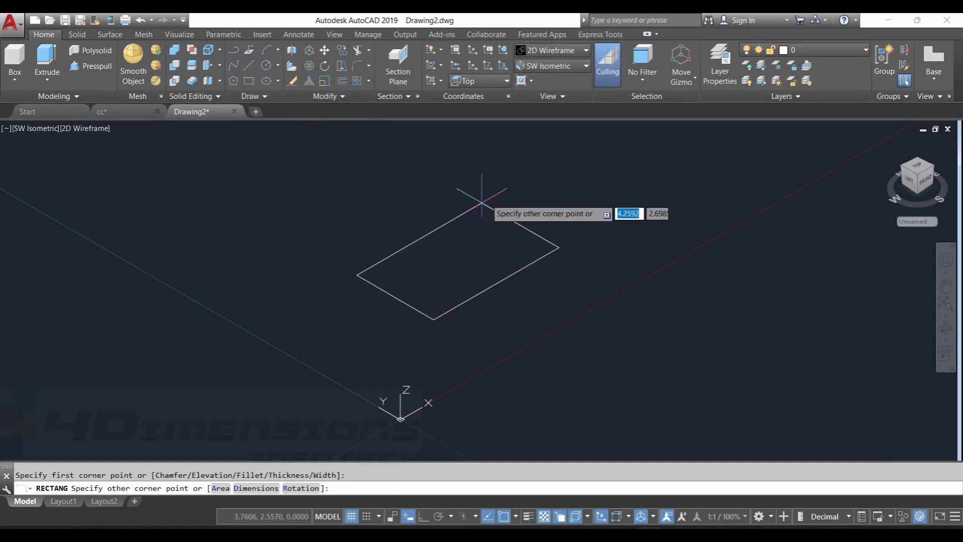
middle_click_drag(496, 182, 519, 238)
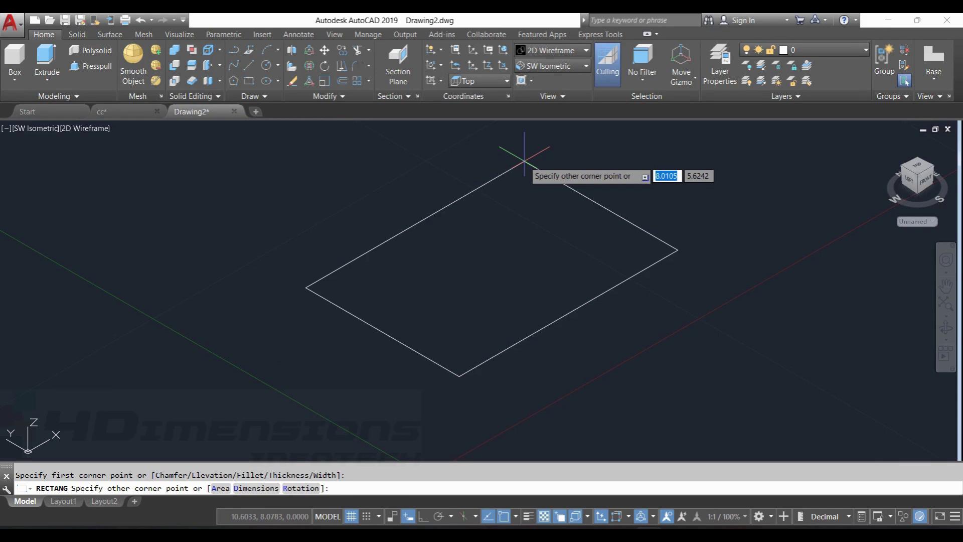
scroll(441, 274, "down", 2)
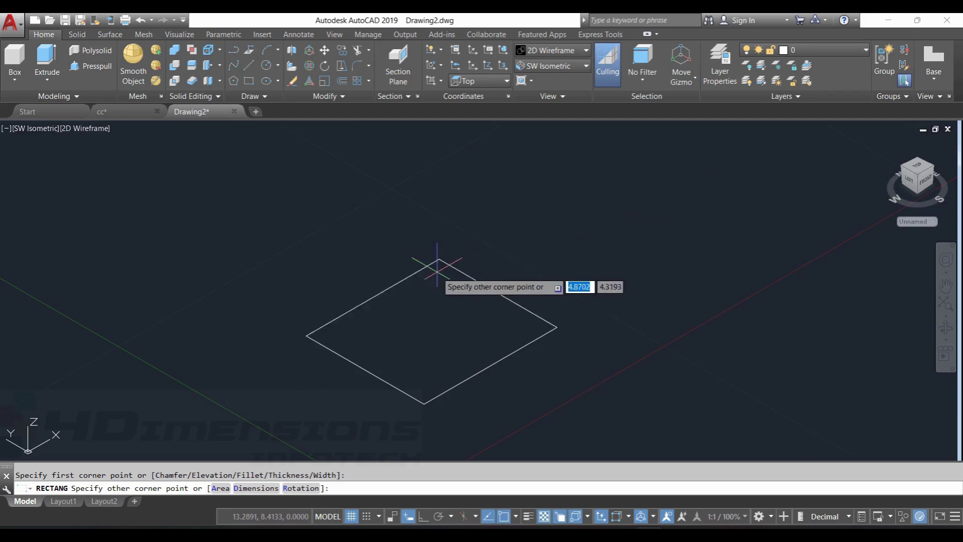
scroll(512, 198, "up", 2)
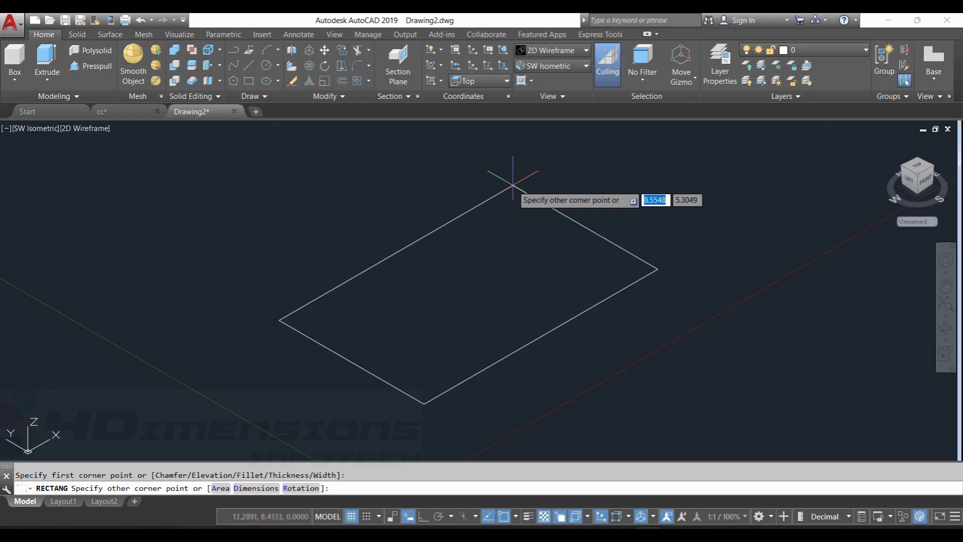
key("Tab")
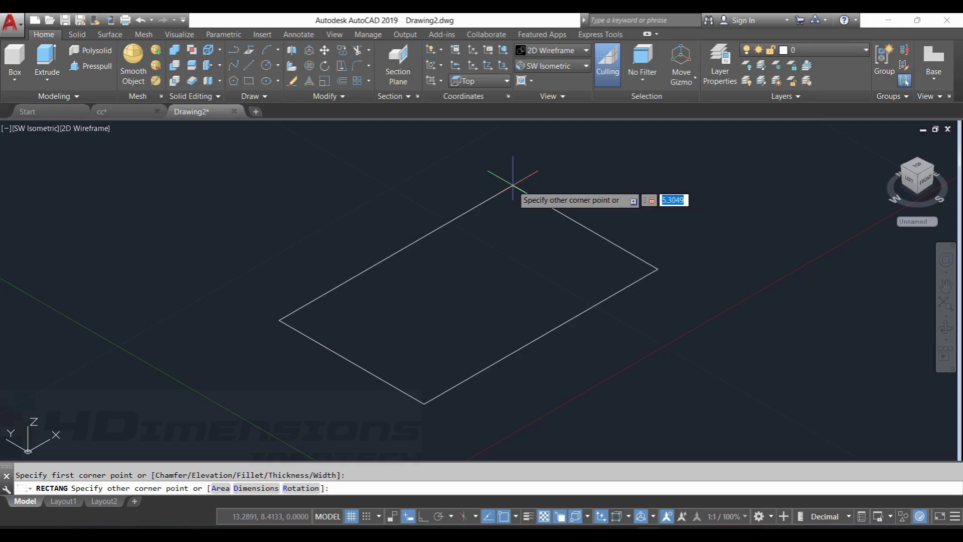
type("20")
key("Return")
scroll(512, 184, "down", 2)
left_click(612, 215)
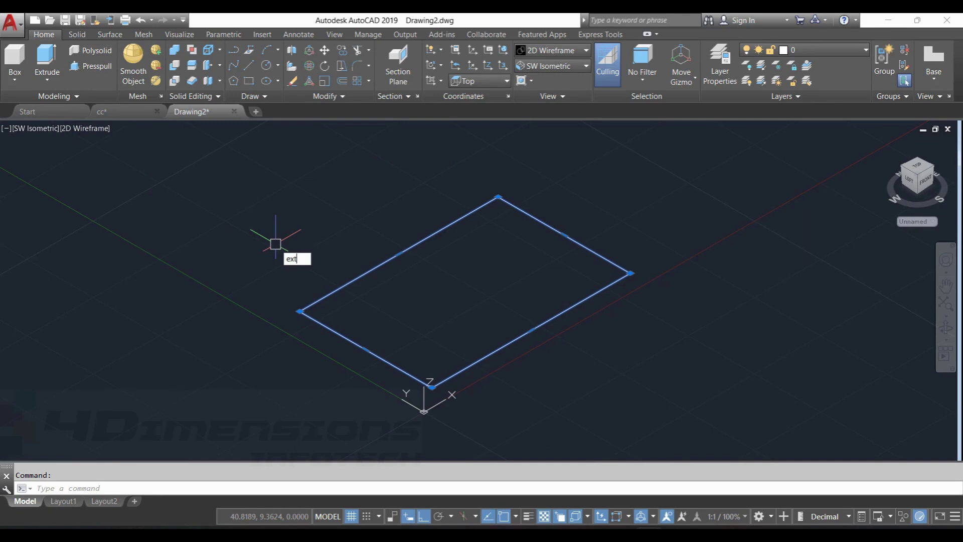
key("Return")
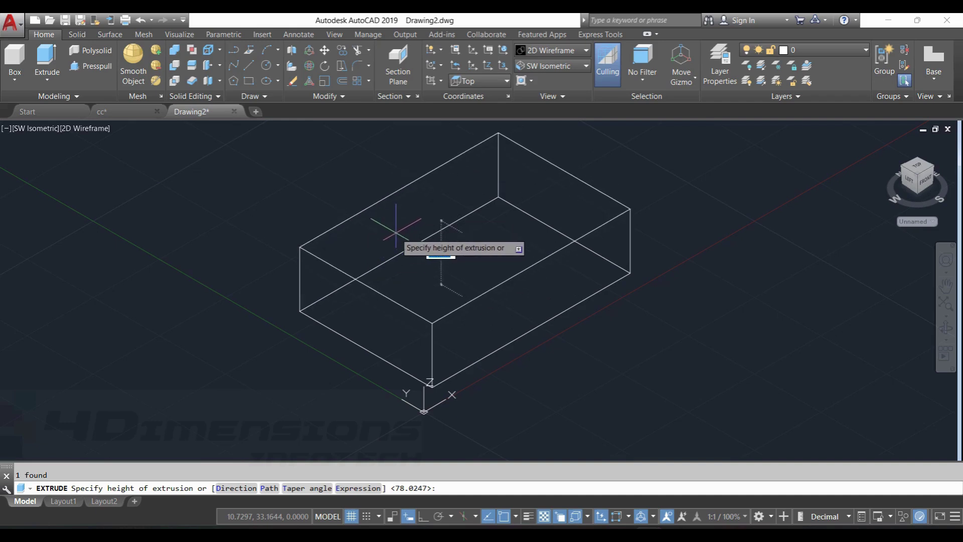
key("Escape")
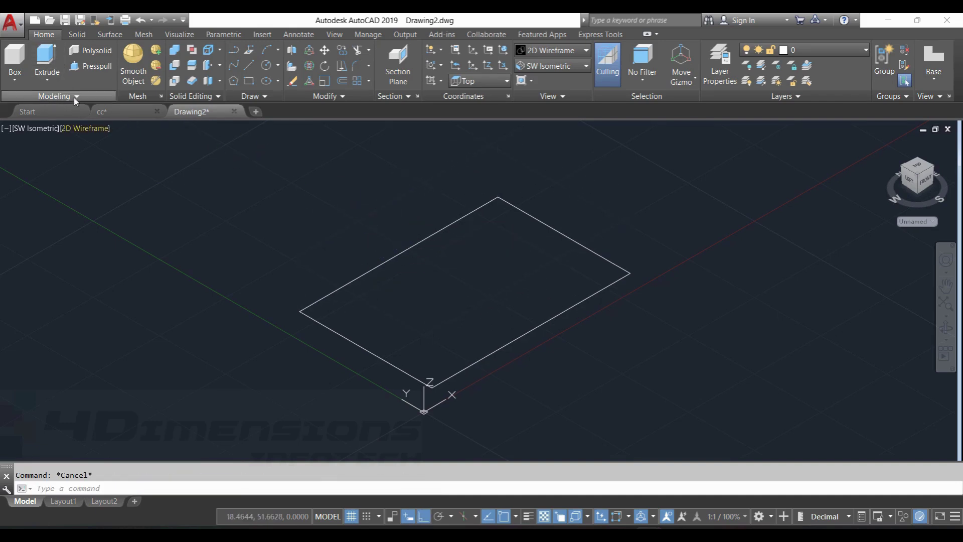
Step: Extrude the rectangle near the origin into a solid box with a height of 20
left_click(53, 81)
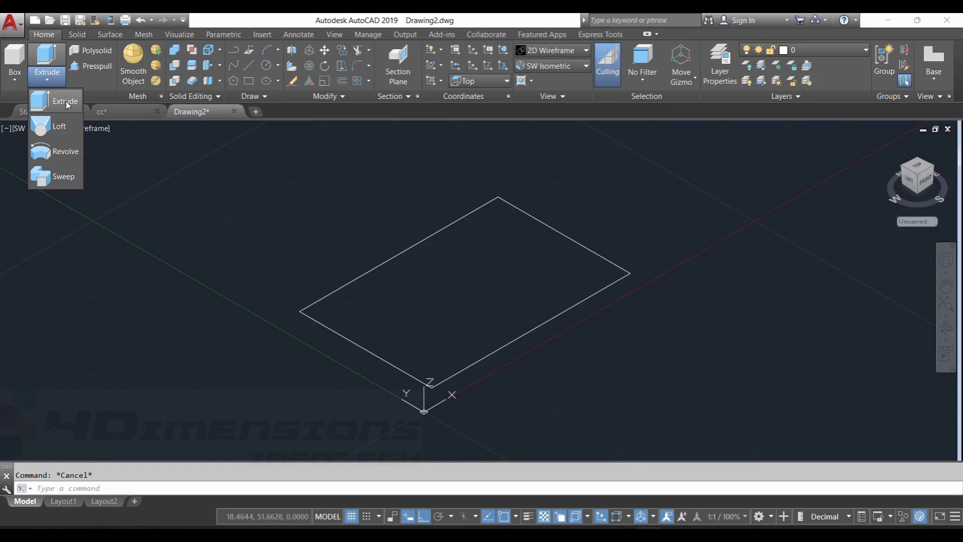
left_click(67, 102)
left_click(47, 59)
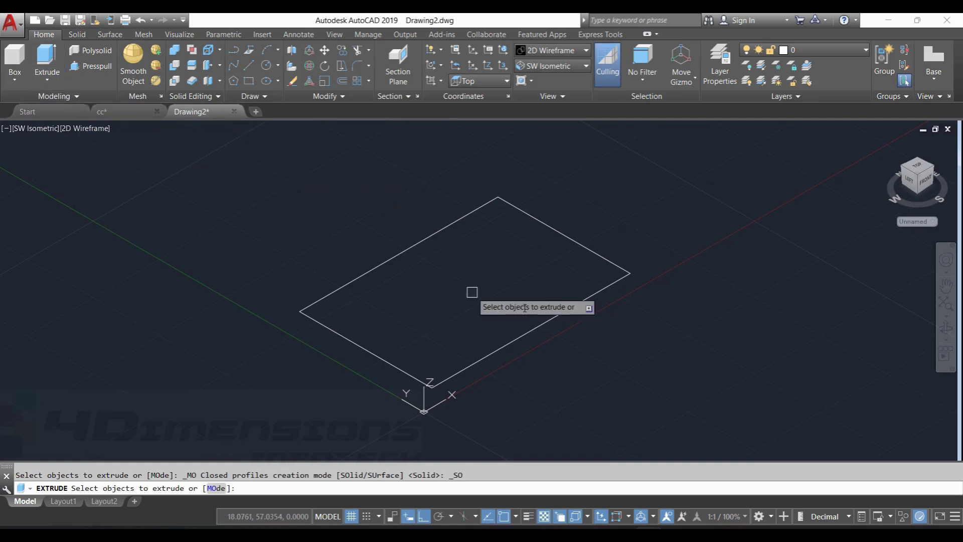
left_click(580, 249)
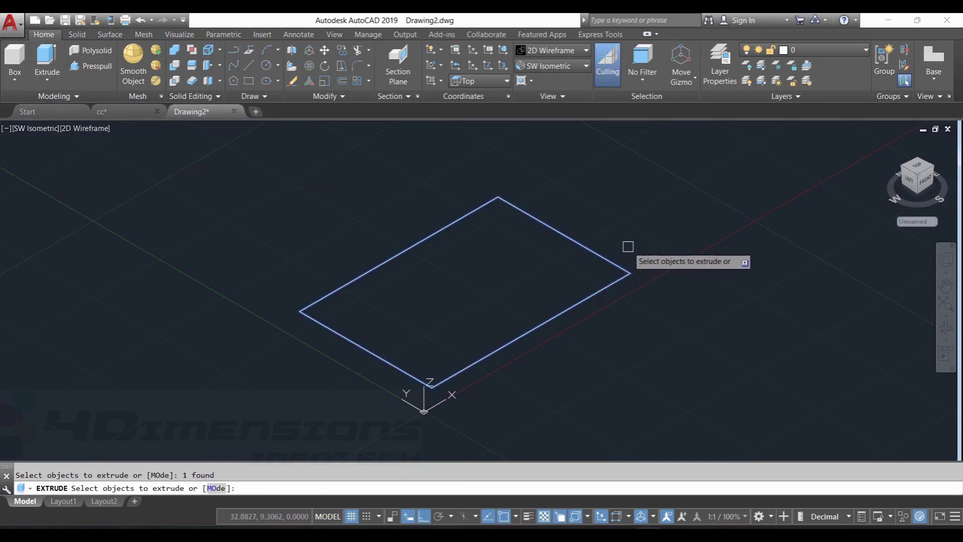
key("Return")
middle_click_drag(570, 215, 570, 279)
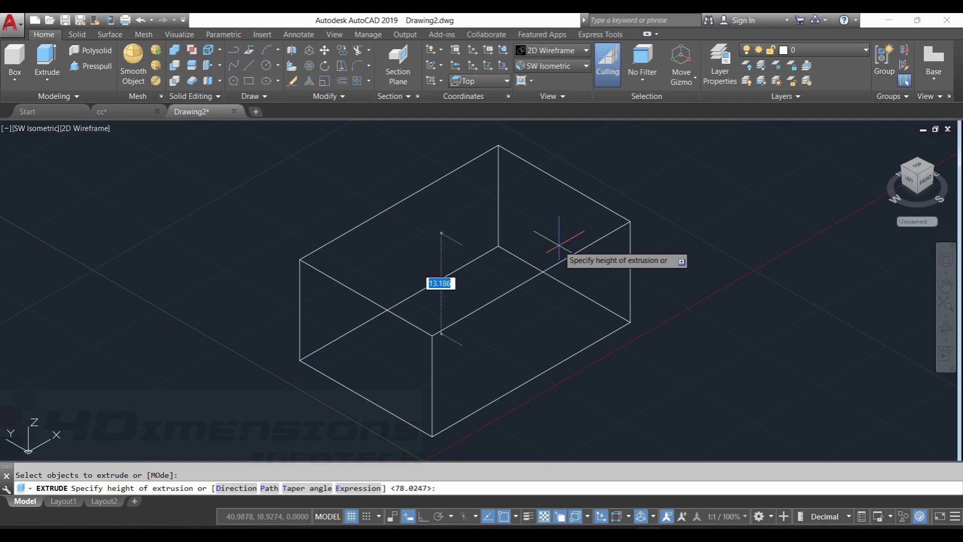
type("20")
key("Return")
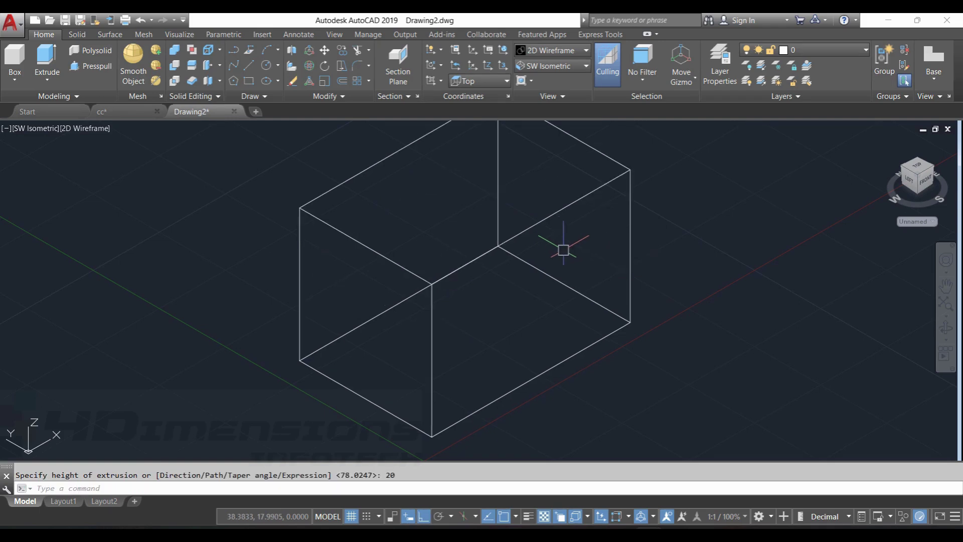
scroll(509, 303, "down", 2)
key("Escape")
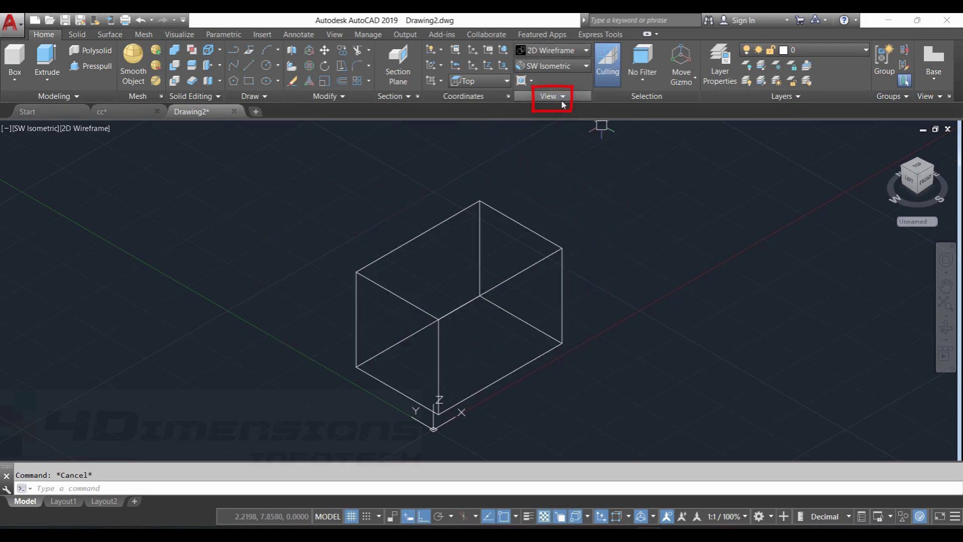
Step: Display the extruded box in the Shades of Gray visual style
left_click(569, 56)
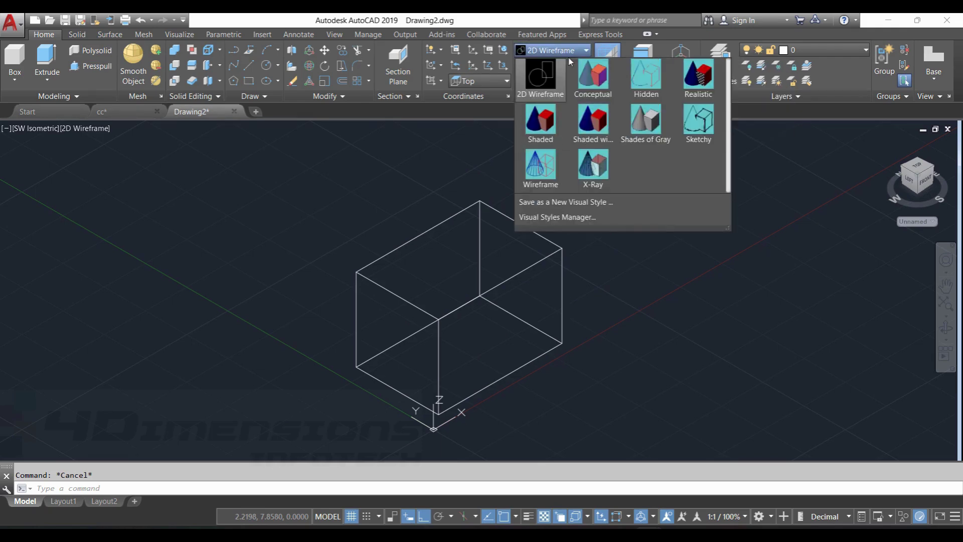
left_click(648, 128)
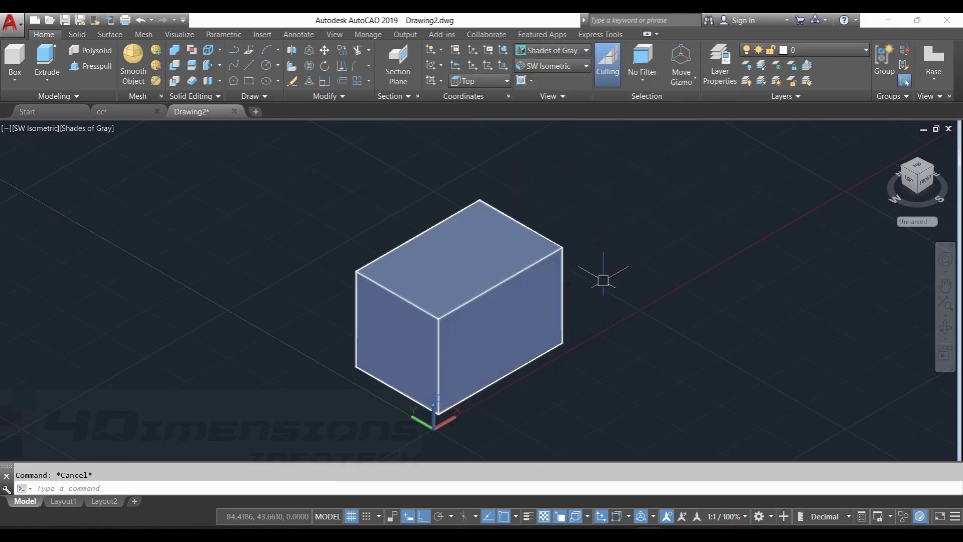
scroll(566, 256, "down", 1)
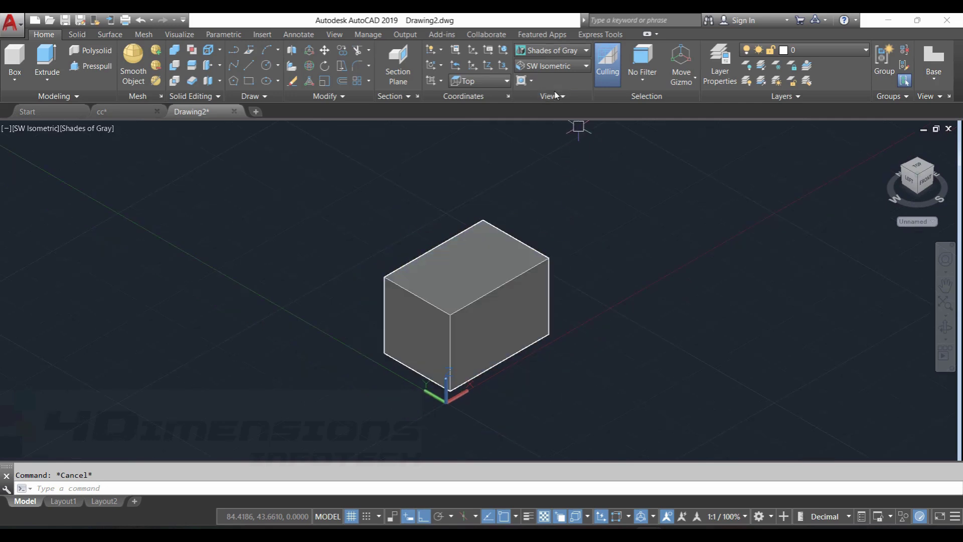
Step: Switch the box's display to the Hidden visual style
left_click(572, 50)
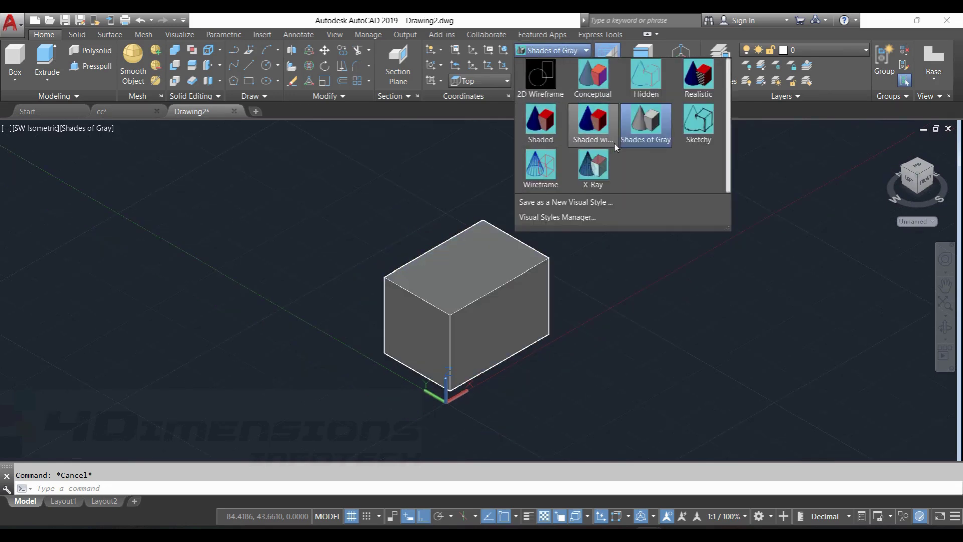
left_click(646, 88)
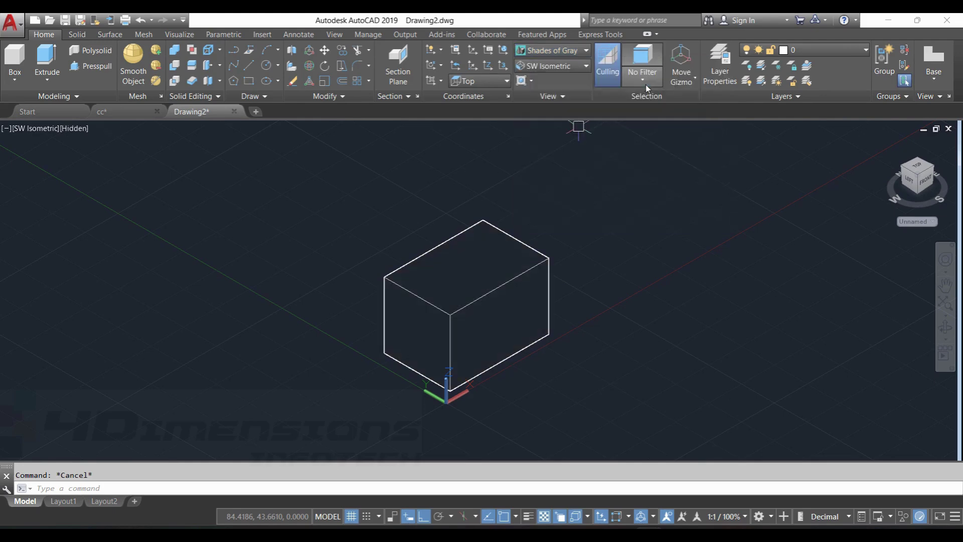
scroll(473, 283, "up", 3)
scroll(678, 213, "down", 2)
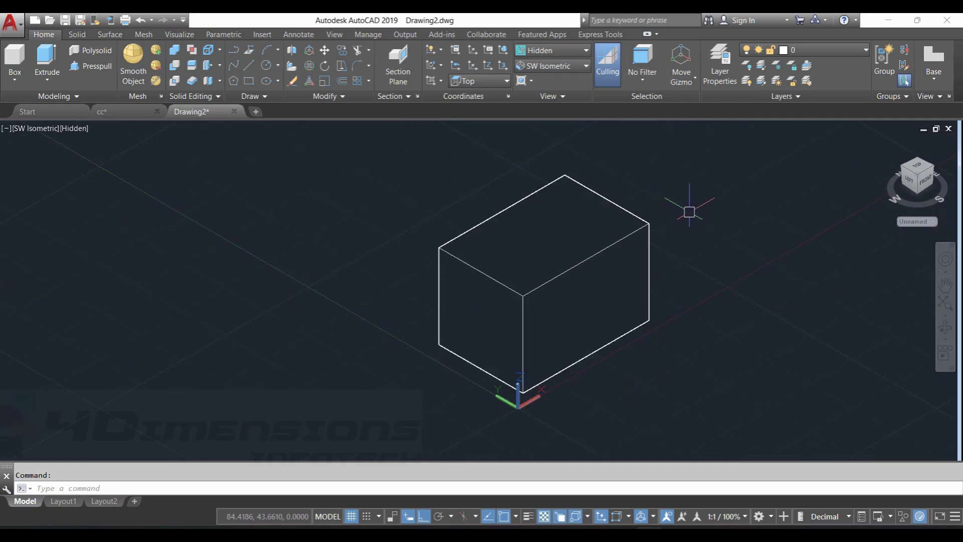
middle_click_drag(687, 209, 595, 193)
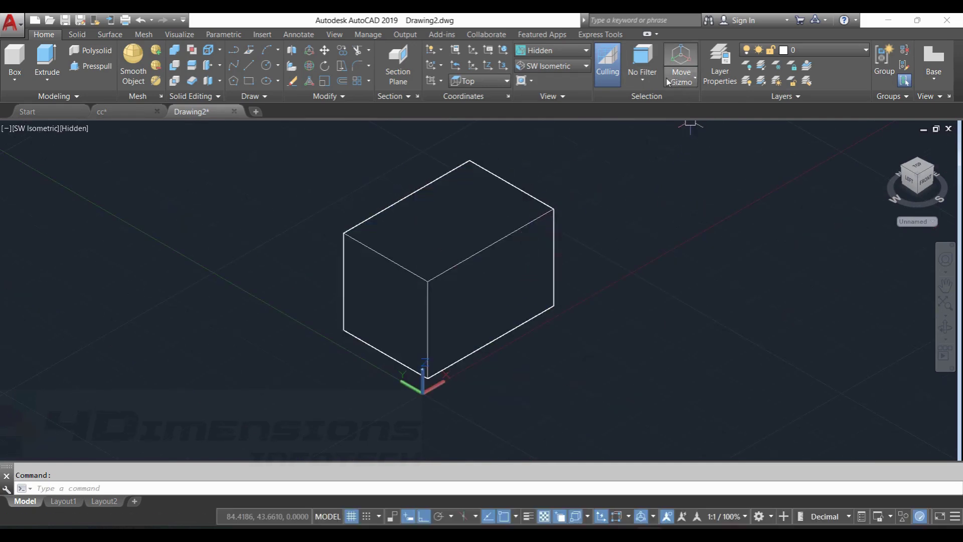
Step: Try the Shaded visual style on the box, and set the display back to Shades of Gray
left_click(552, 51)
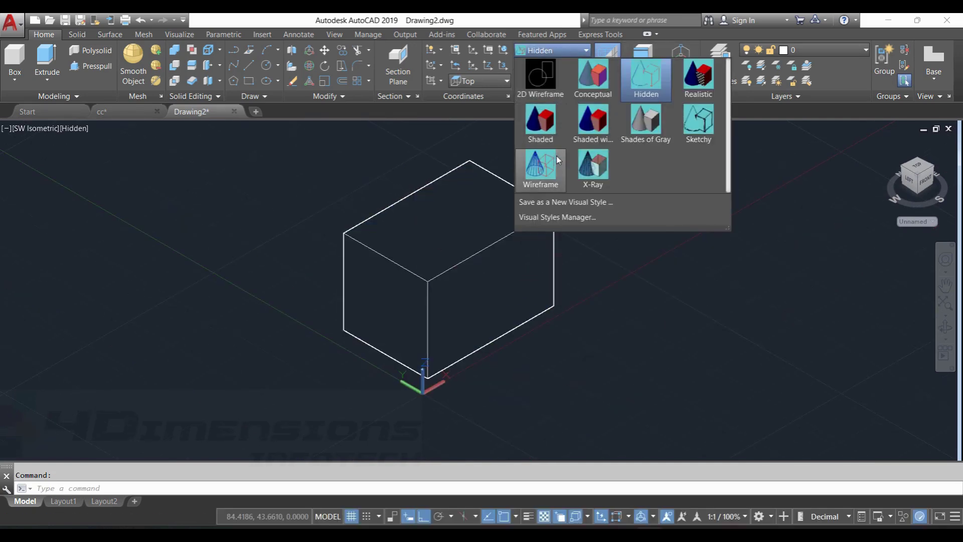
left_click(546, 124)
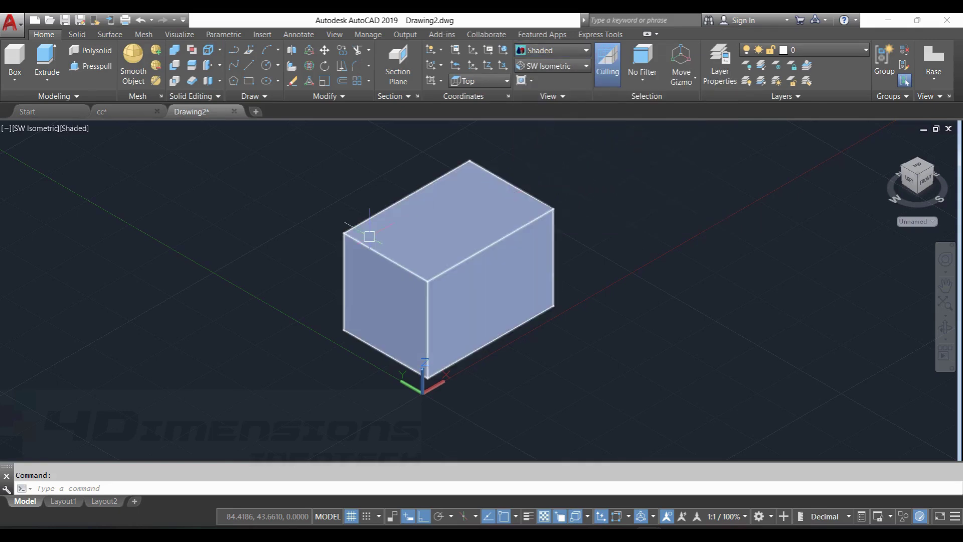
left_click(551, 50)
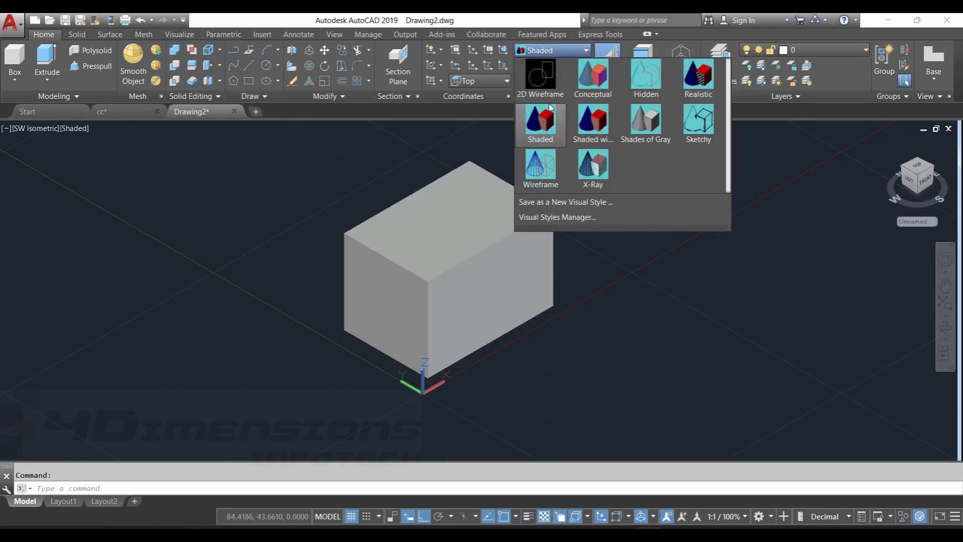
left_click(651, 123)
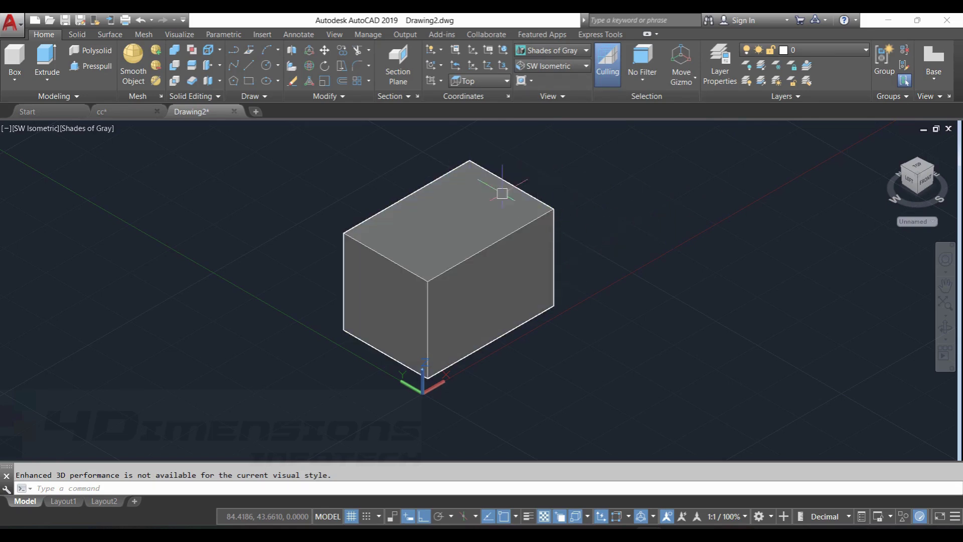
Step: Draw a second rectangle freehand on the XY plane, beyond the box along the X axis
scroll(381, 282, "down", 2)
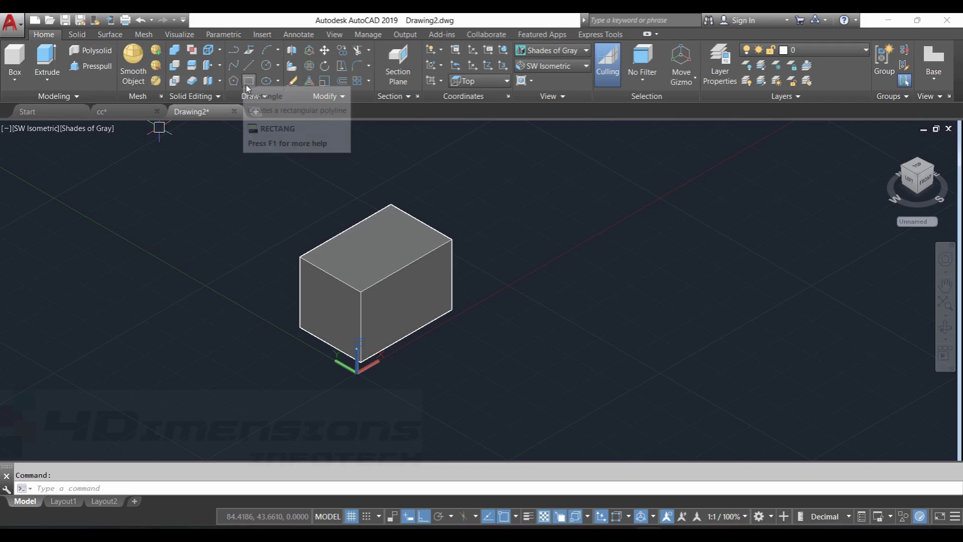
scroll(507, 266, "up", 2)
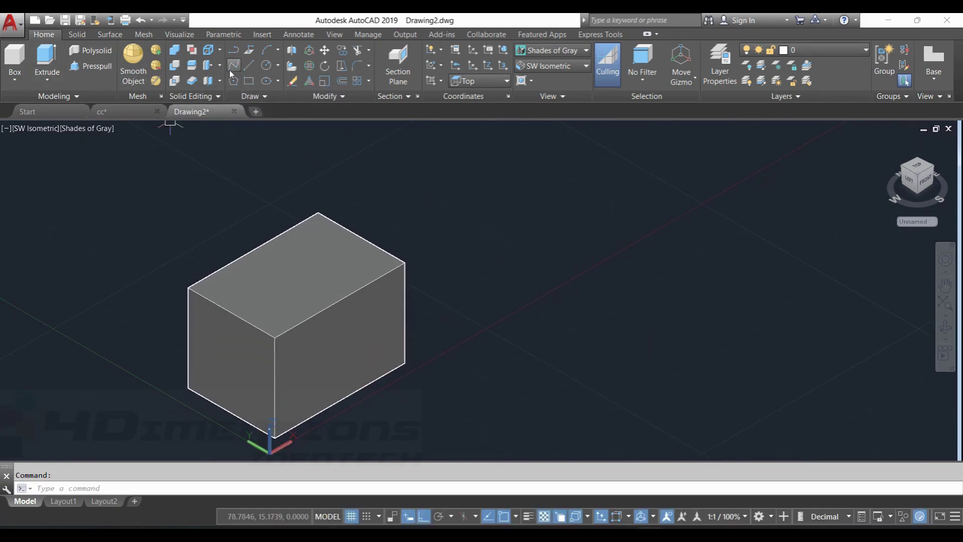
left_click(250, 82)
left_click(510, 263)
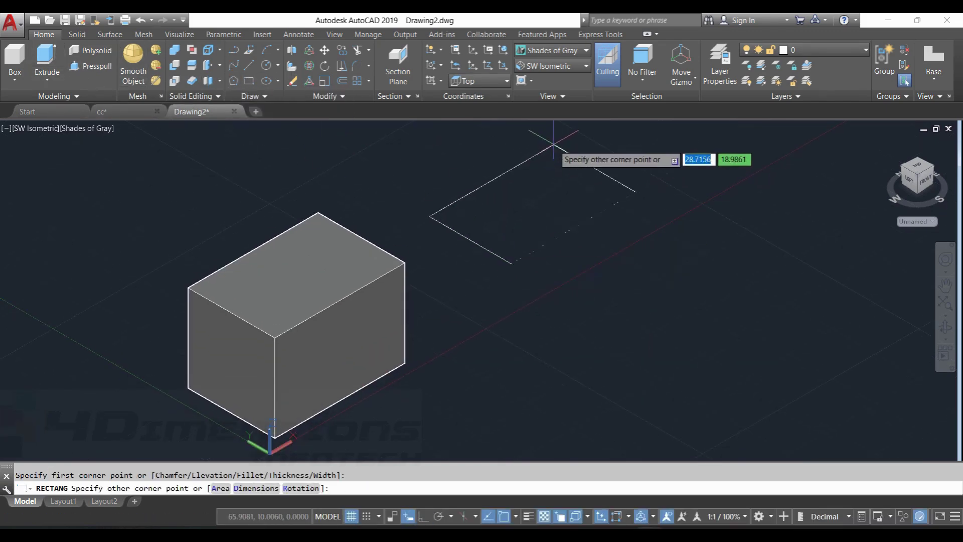
left_click(571, 144)
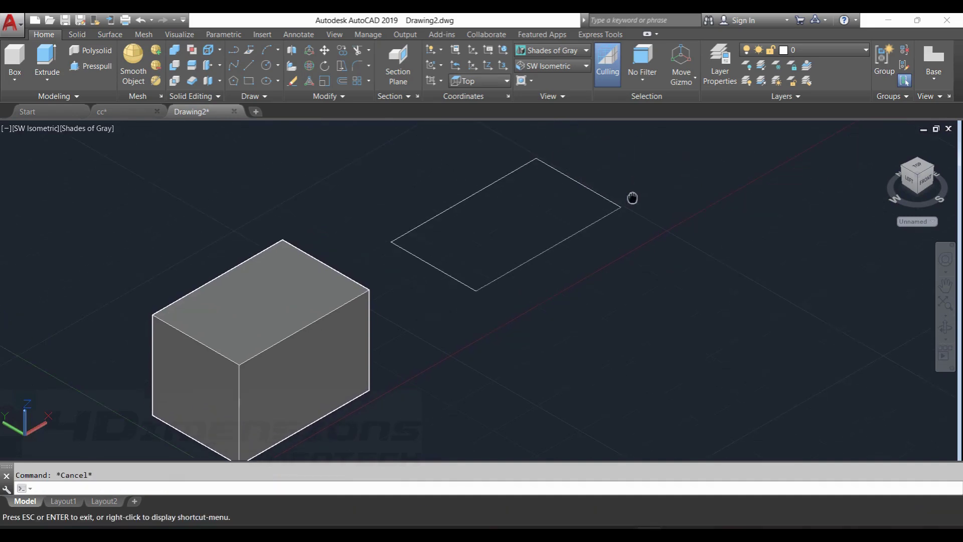
Step: Explode the second rectangle into separate lines and select individual edges to check them
left_click(502, 182)
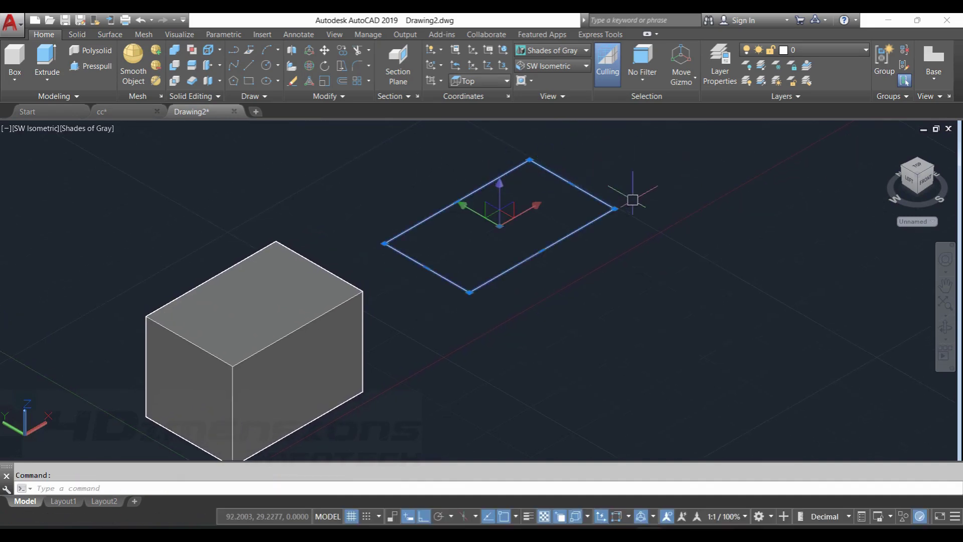
key("Return")
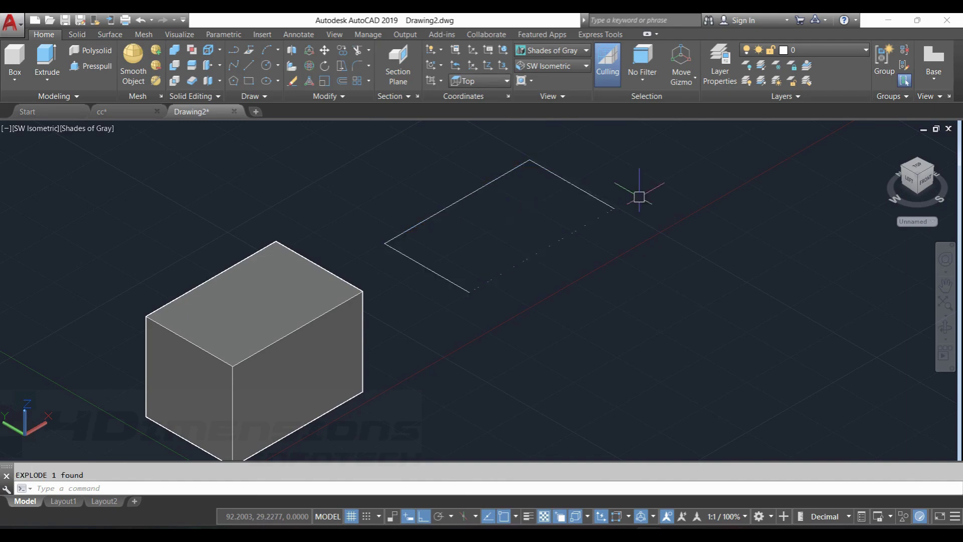
left_click(591, 195)
left_click(587, 225)
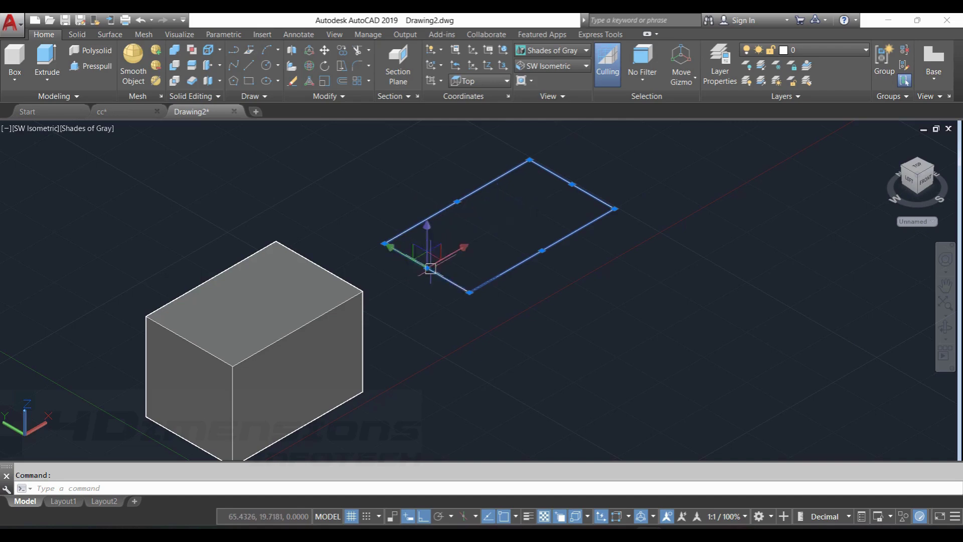
key("Escape")
left_click(502, 175)
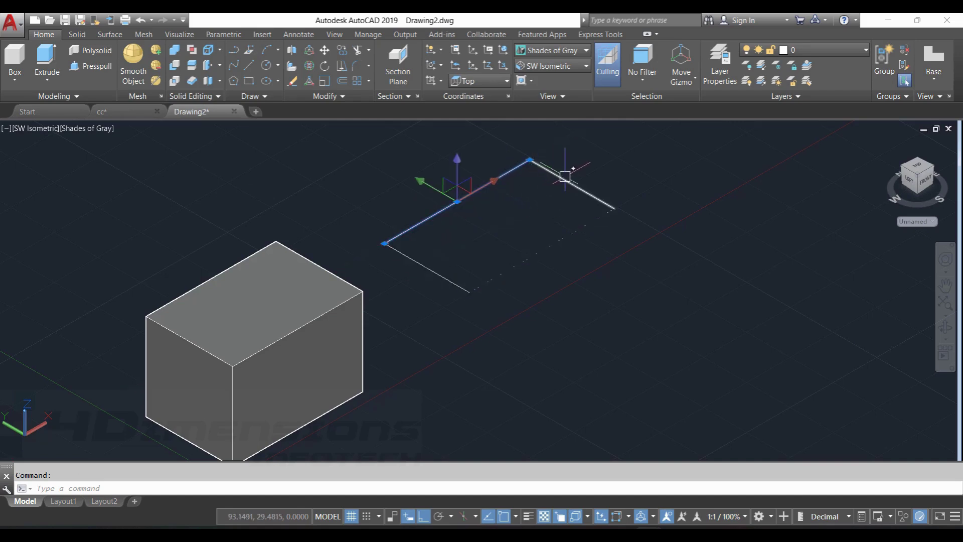
left_click(565, 176)
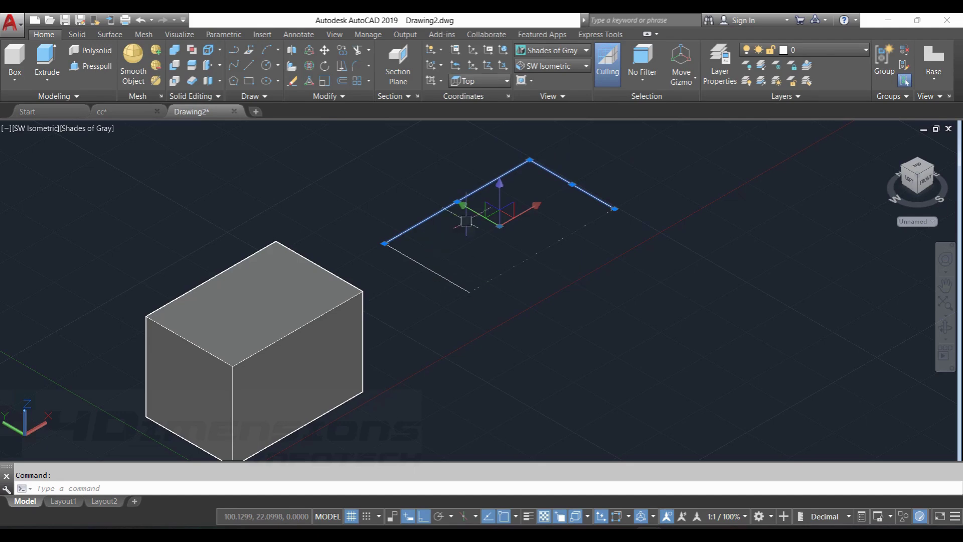
key("Escape")
Step: Try to extrude the four separate lines of the exploded rectangle together
scroll(586, 197, "down", 3)
scroll(612, 202, "up", 3)
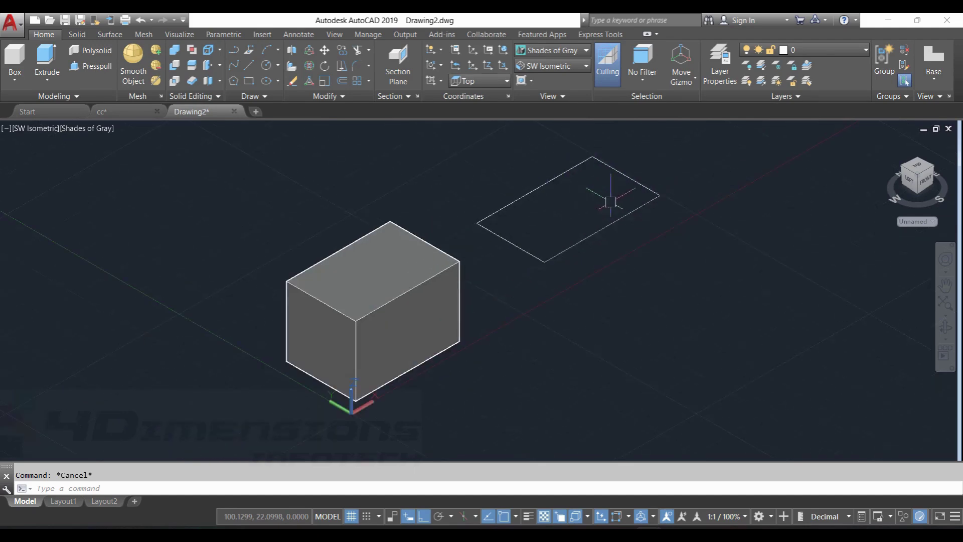
middle_click_drag(720, 189, 617, 202)
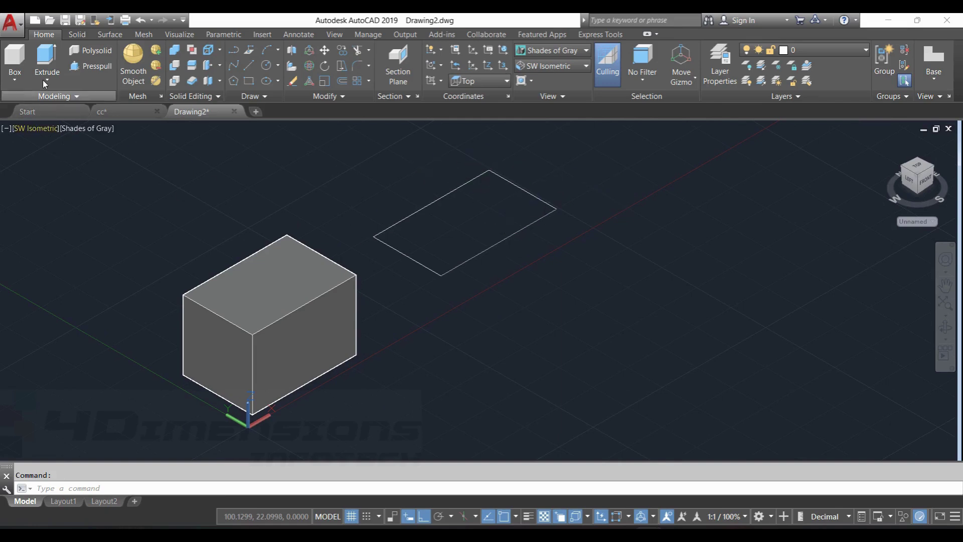
left_click(52, 64)
left_click(467, 186)
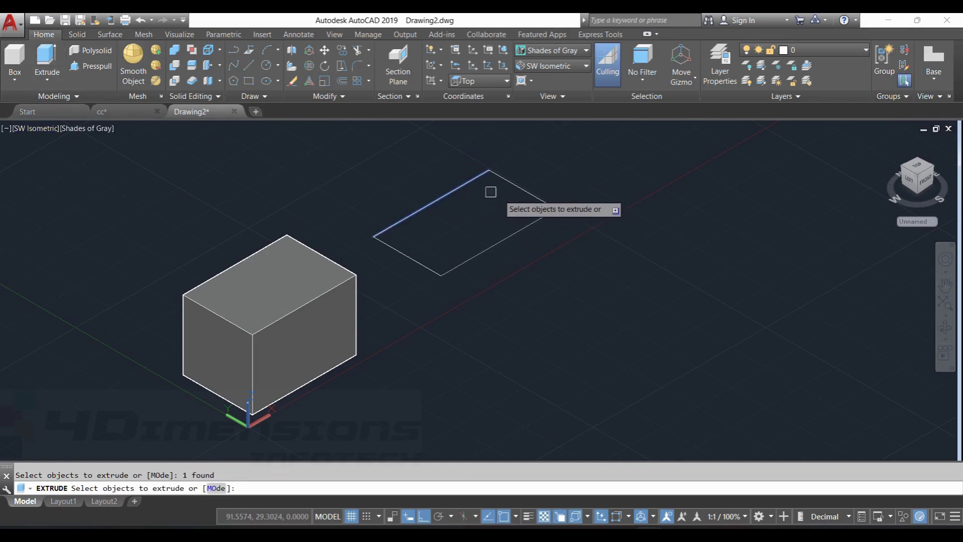
left_click(524, 192)
left_click(518, 229)
left_click(417, 258)
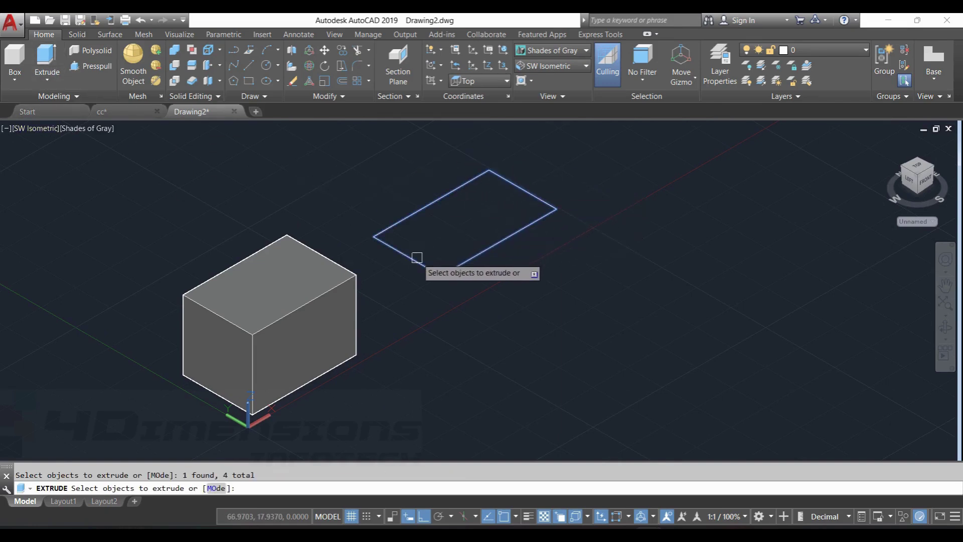
key("Return")
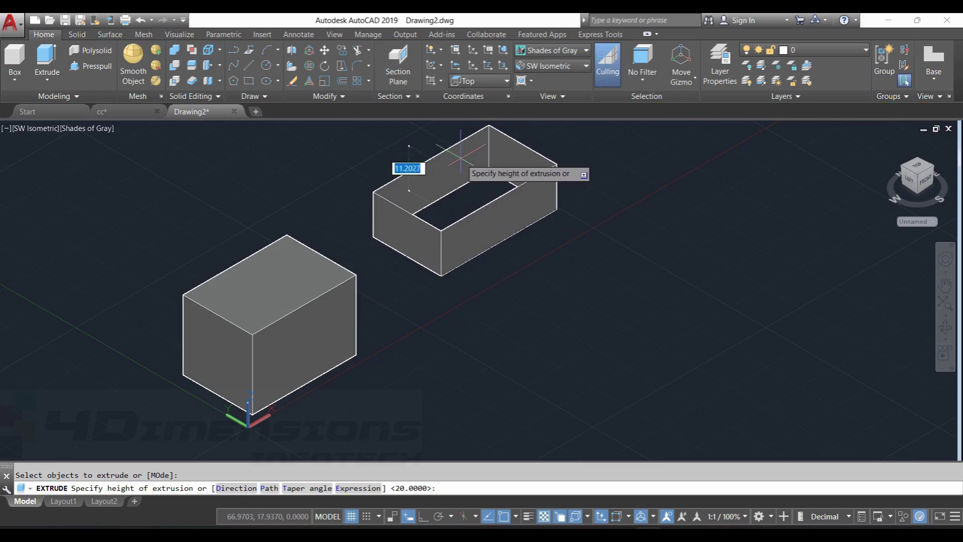
middle_click_drag(441, 141, 445, 173)
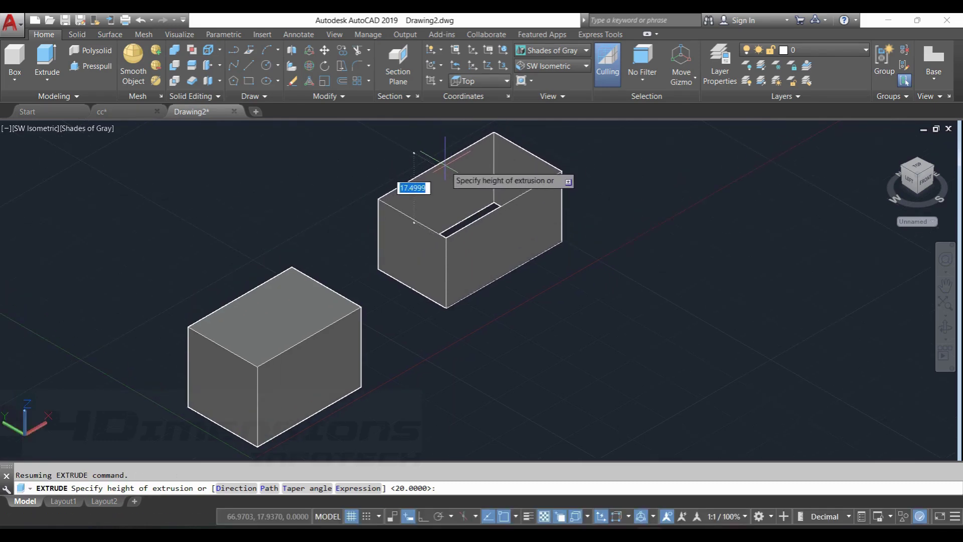
key("Escape")
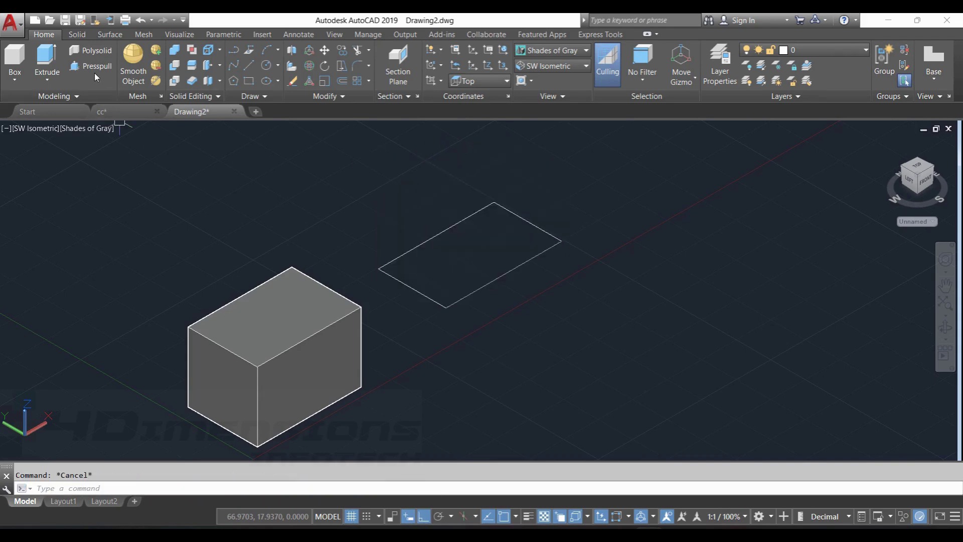
Step: Presspull the area bounded by the four lines upward into a solid about 15 units high
left_click(106, 70)
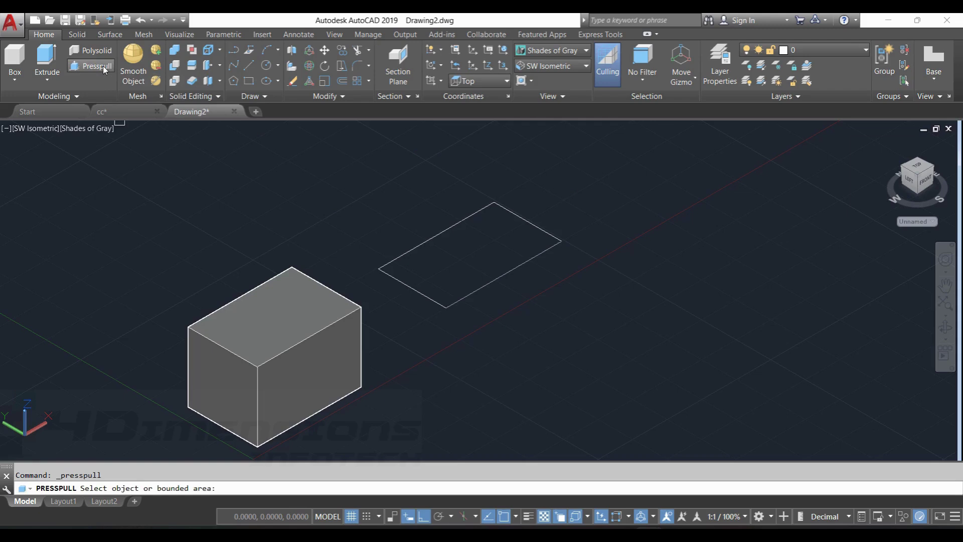
key("Escape")
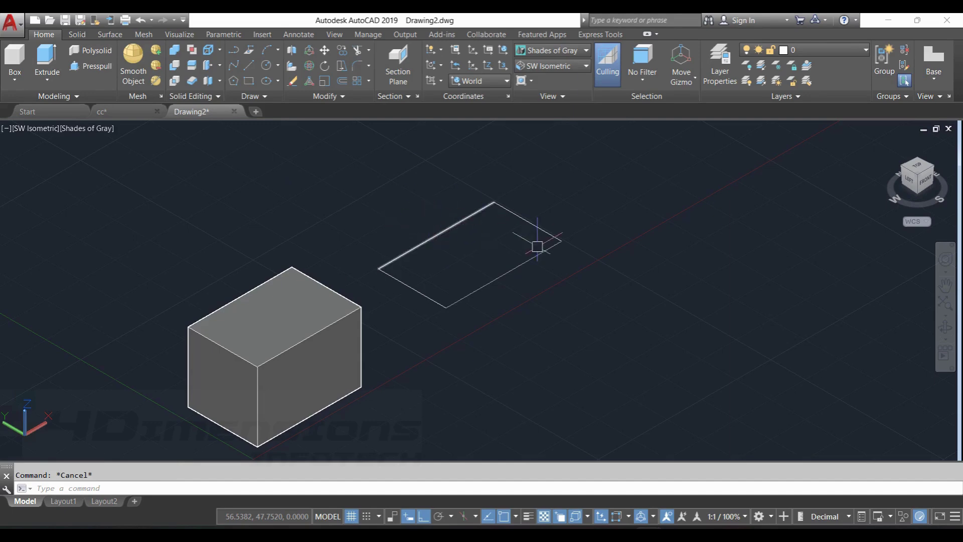
left_click(98, 67)
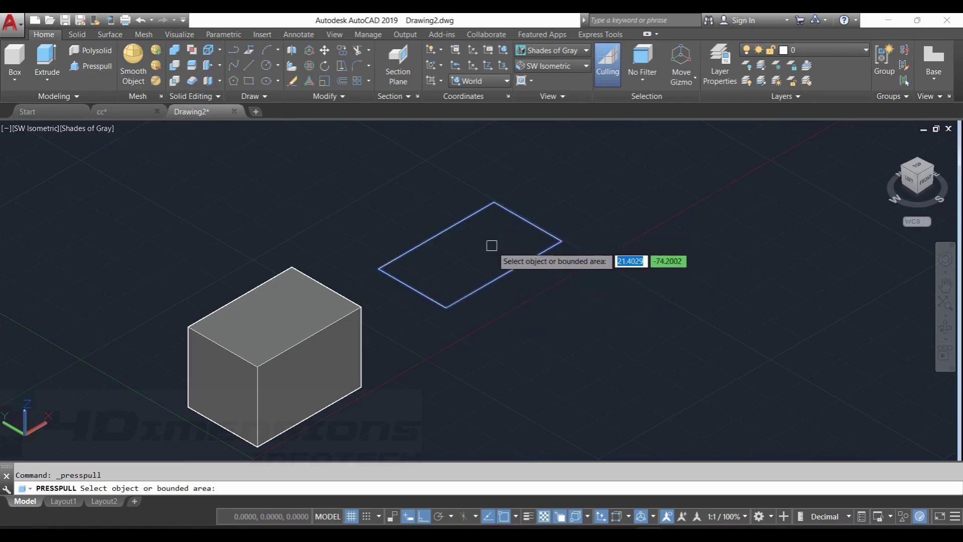
left_click(447, 242)
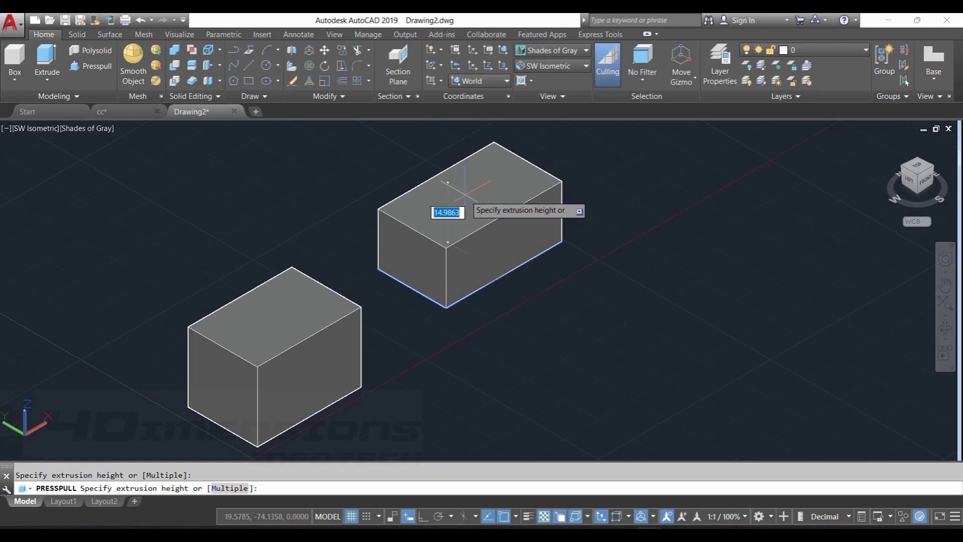
type("1")
key("Return")
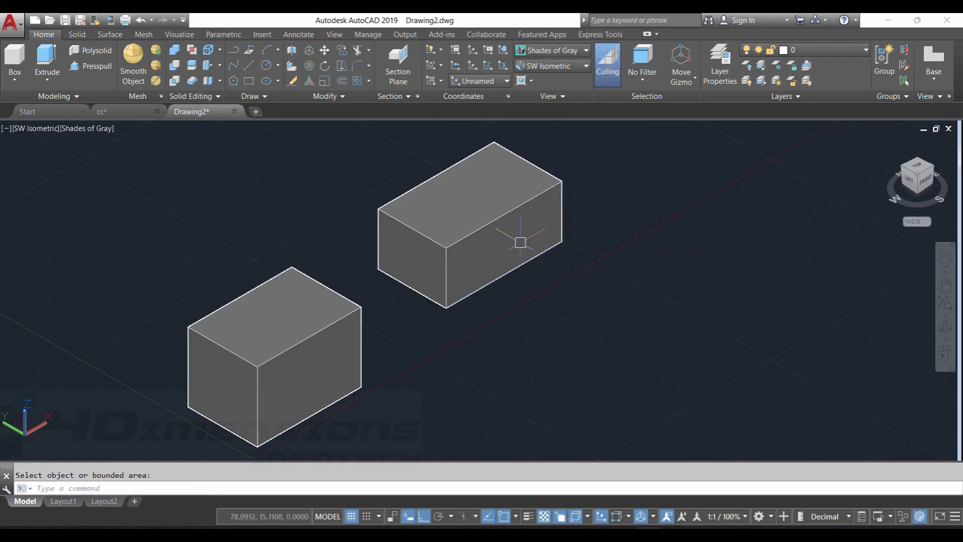
key("Escape")
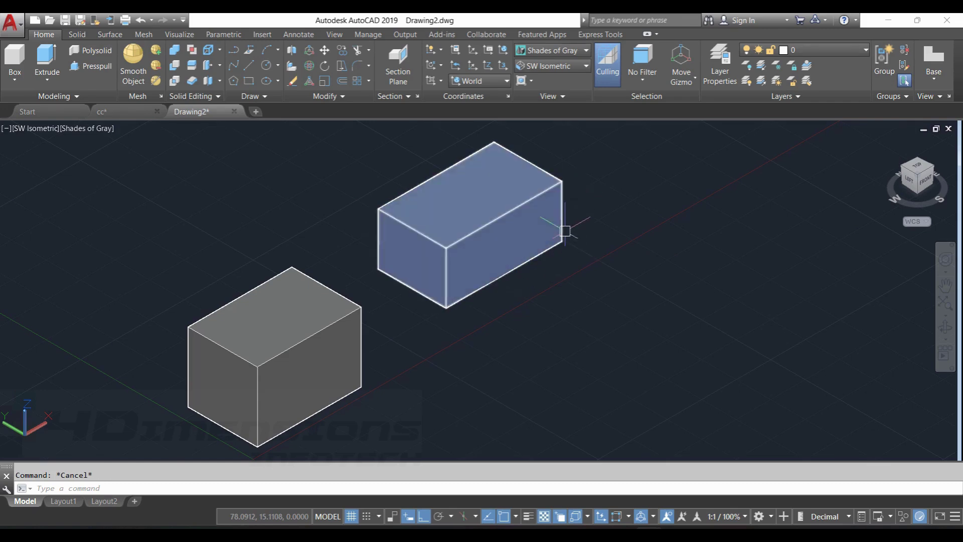
Step: Examine the two solid boxes together
scroll(430, 260, "down", 3)
scroll(387, 331, "up", 3)
scroll(386, 322, "up", 1)
scroll(432, 314, "down", 4)
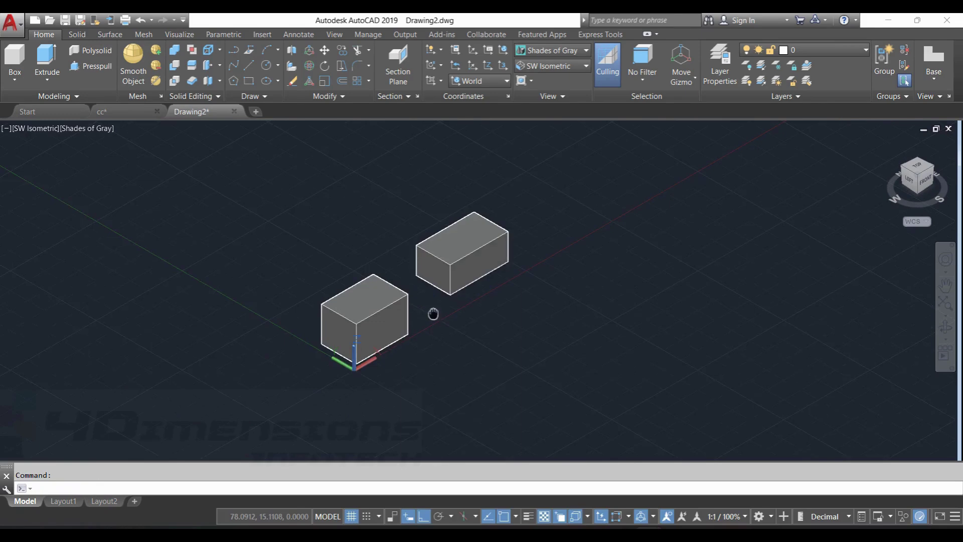
scroll(368, 315, "up", 3)
scroll(491, 270, "down", 2)
middle_click_drag(475, 283, 385, 293)
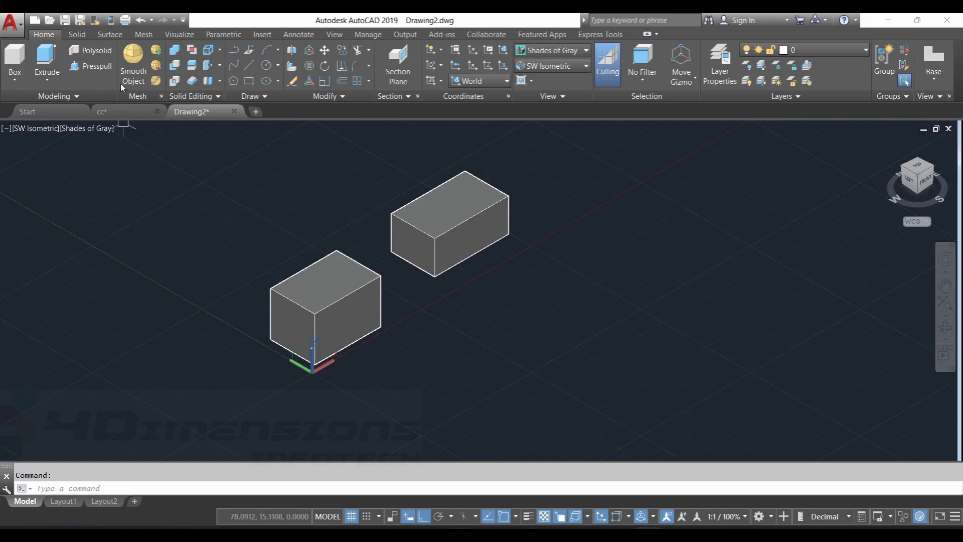
scroll(382, 343, "up", 2)
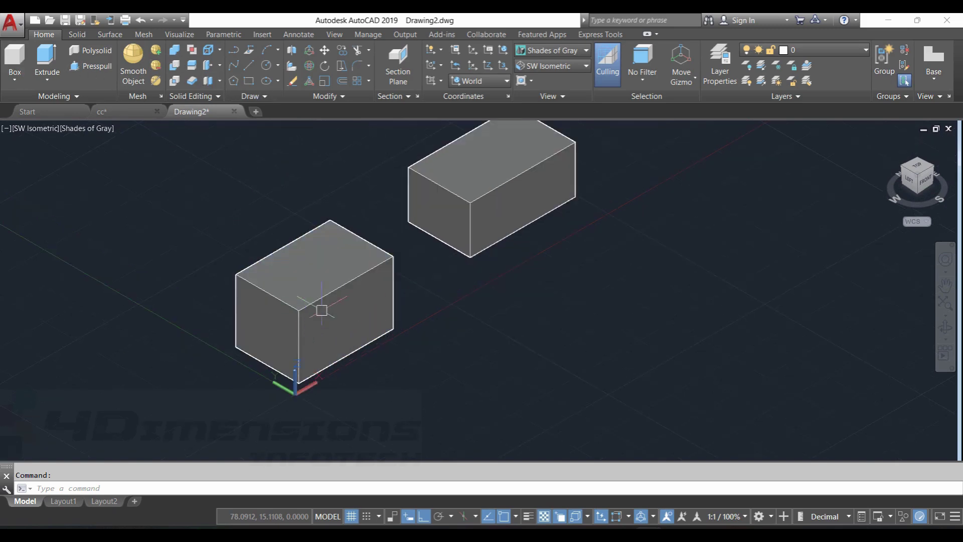
scroll(240, 226, "down", 1)
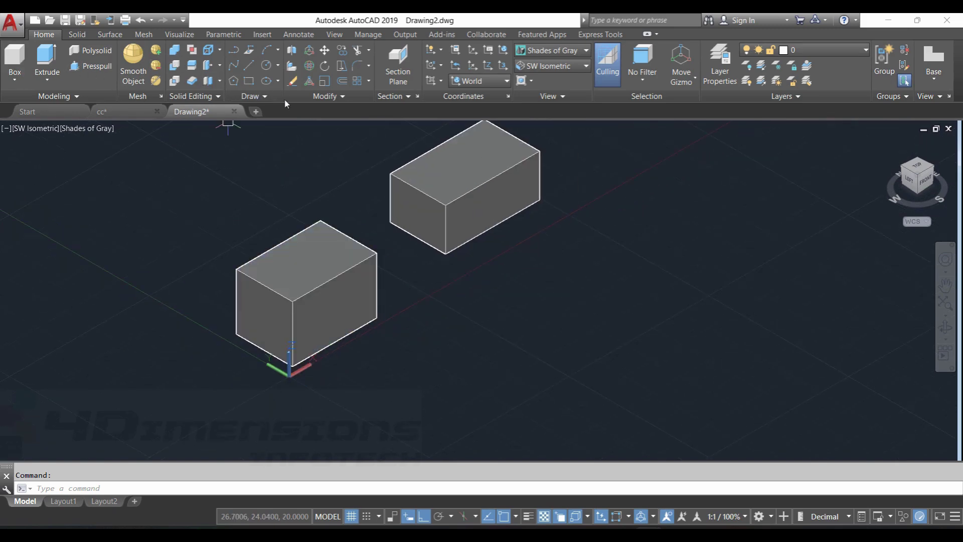
left_click(268, 67)
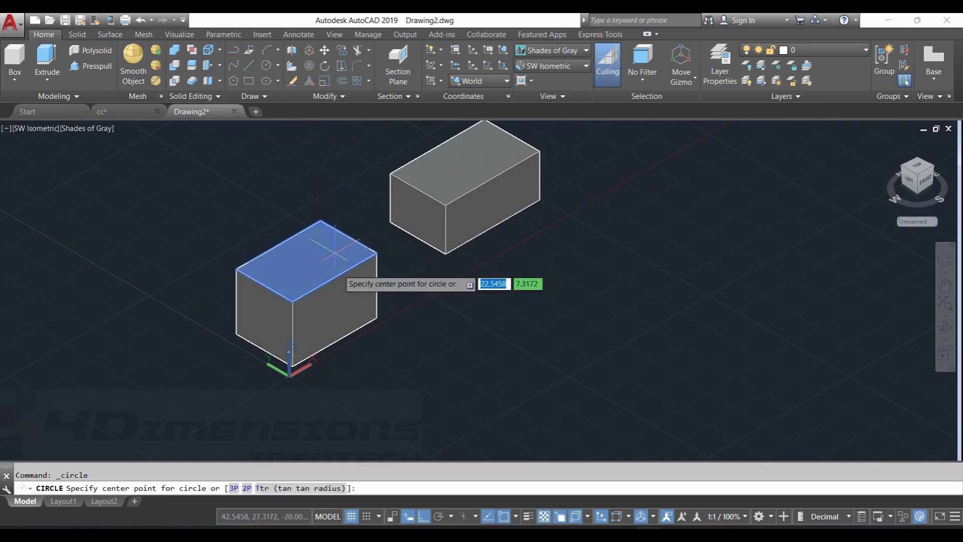
scroll(317, 311, "up", 3)
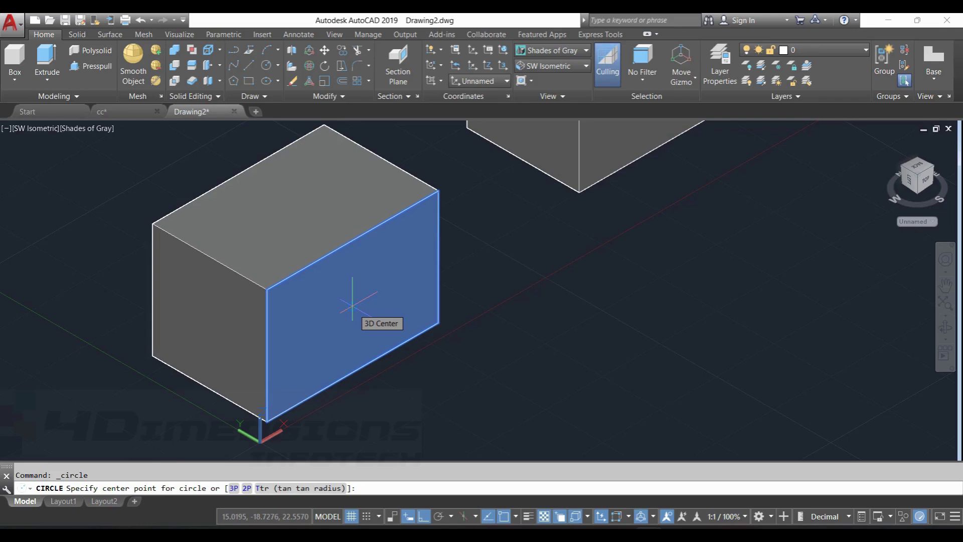
key("Escape")
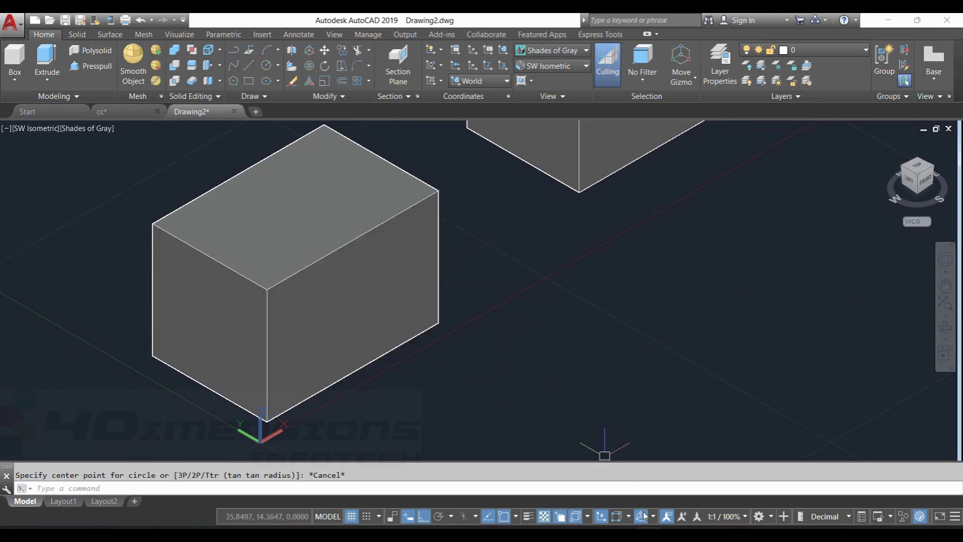
Step: Draw a circle of radius 6 on the first box's front face, using 3D Object Snap to place it at the face's center
left_click(579, 517)
left_click(266, 65)
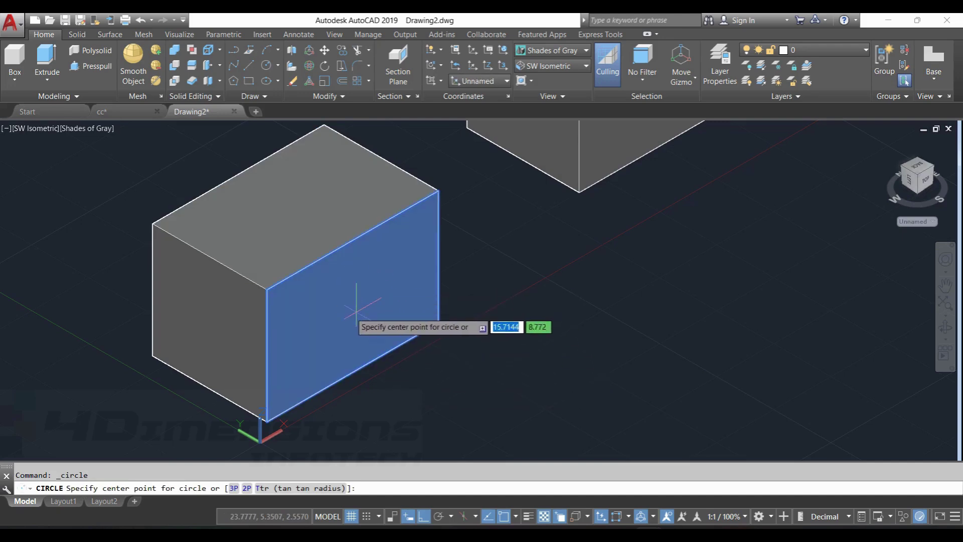
left_click(575, 517)
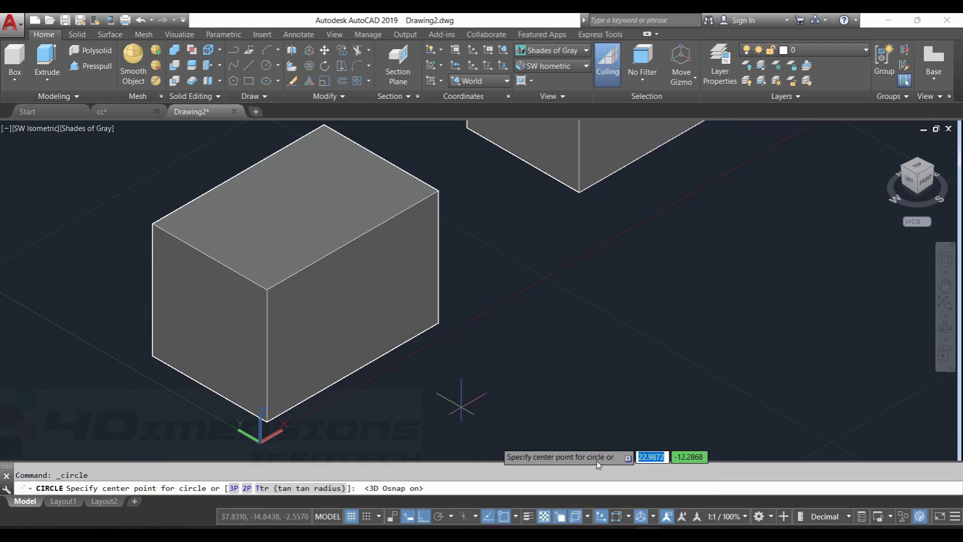
left_click(353, 304)
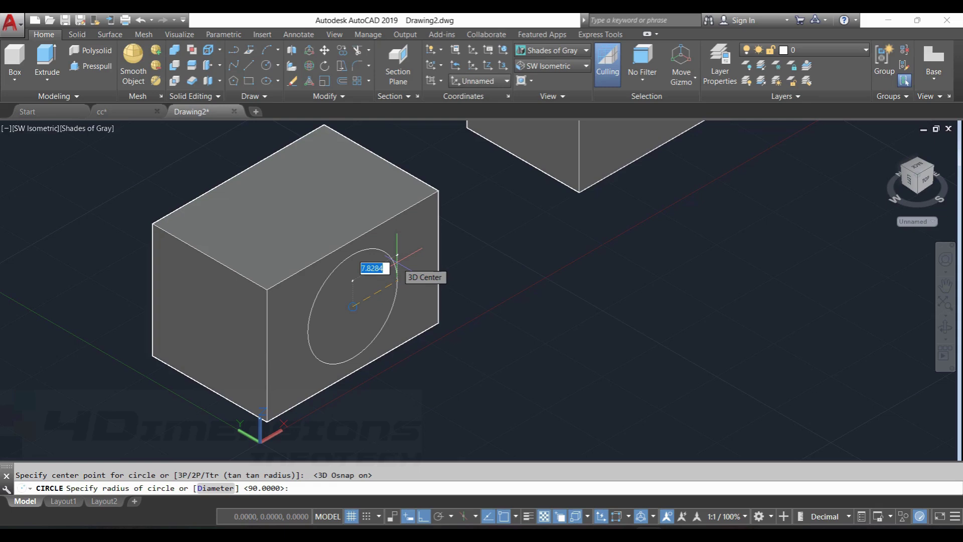
type("6")
key("Return")
key("Escape")
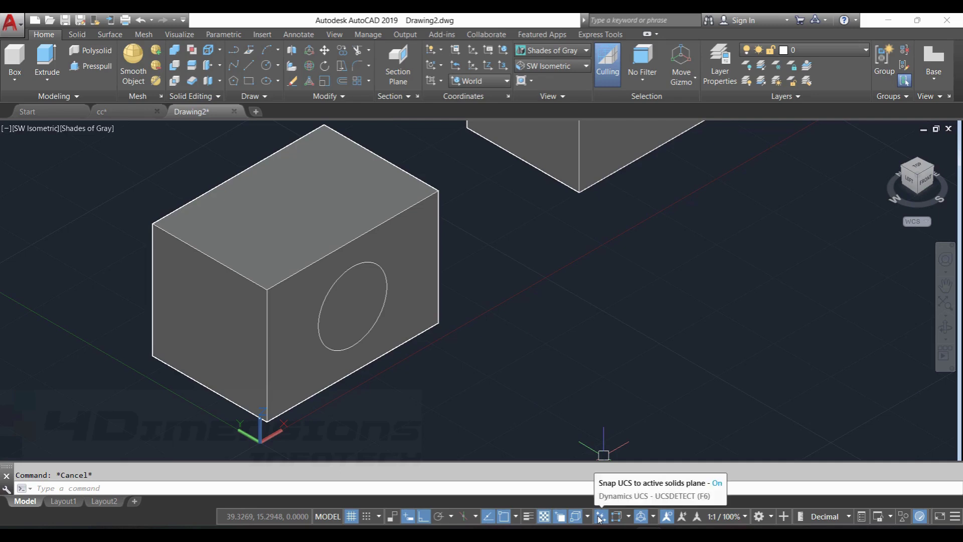
Step: Try to draw a circle from the front face's center with Dynamic UCS off, and turn Dynamic UCS back on
left_click(266, 65)
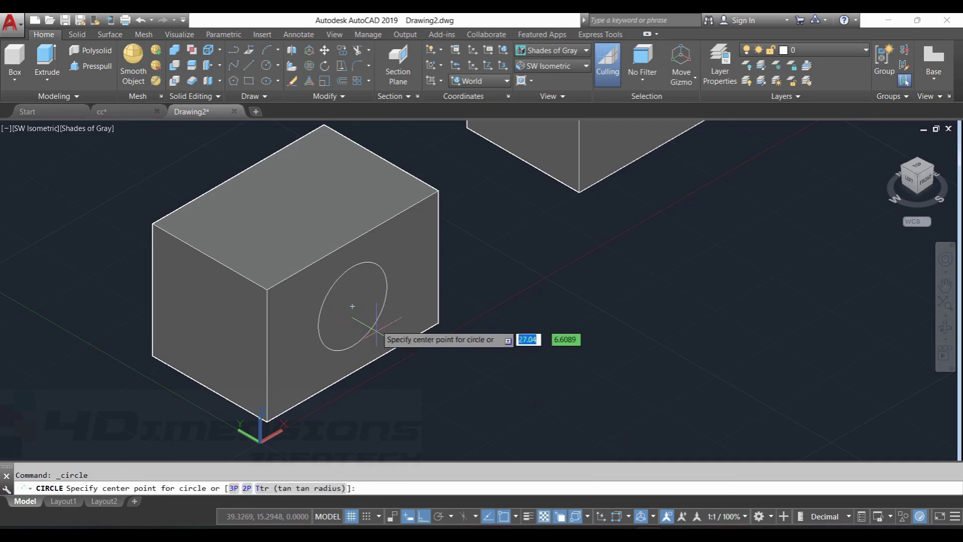
left_click(352, 307)
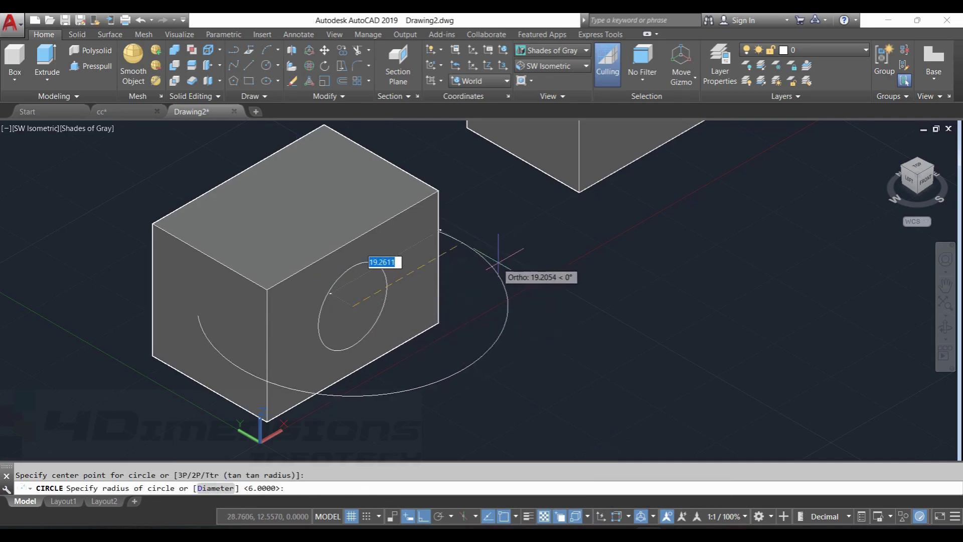
scroll(502, 266, "down", 2)
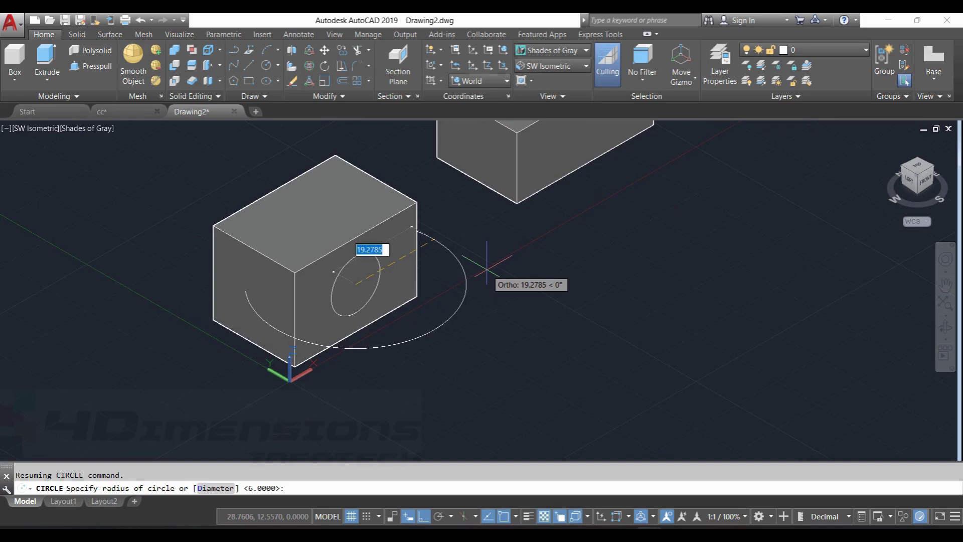
key("Escape")
middle_click_drag(449, 304, 501, 282)
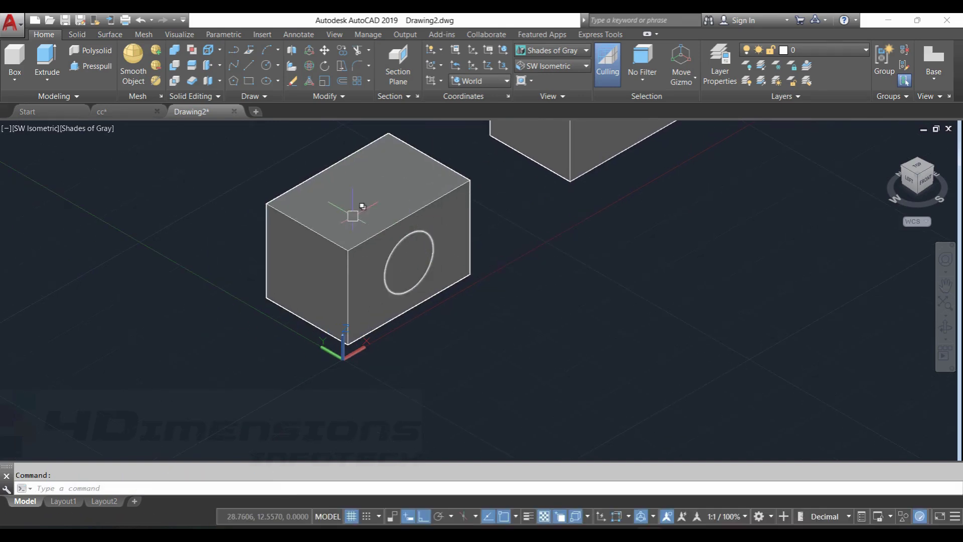
left_click(601, 516)
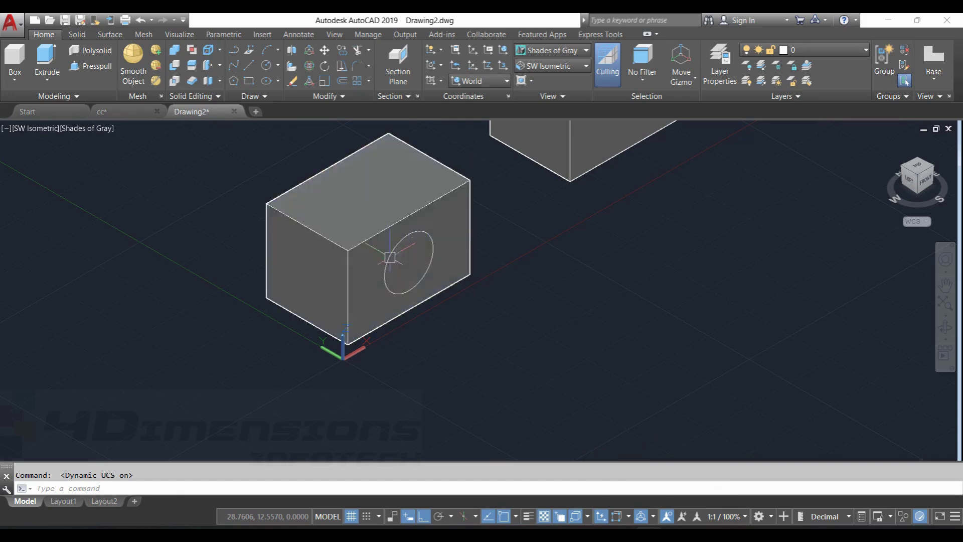
middle_click_drag(389, 256, 390, 305)
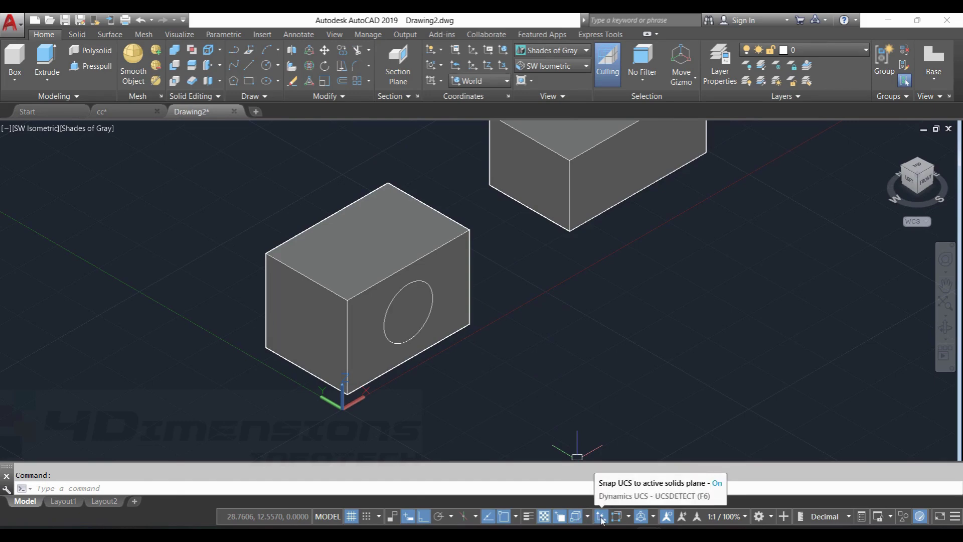
Step: Extrude the circle on the first box's front face 10 units into the box as a cylinder
scroll(424, 324, "up", 1)
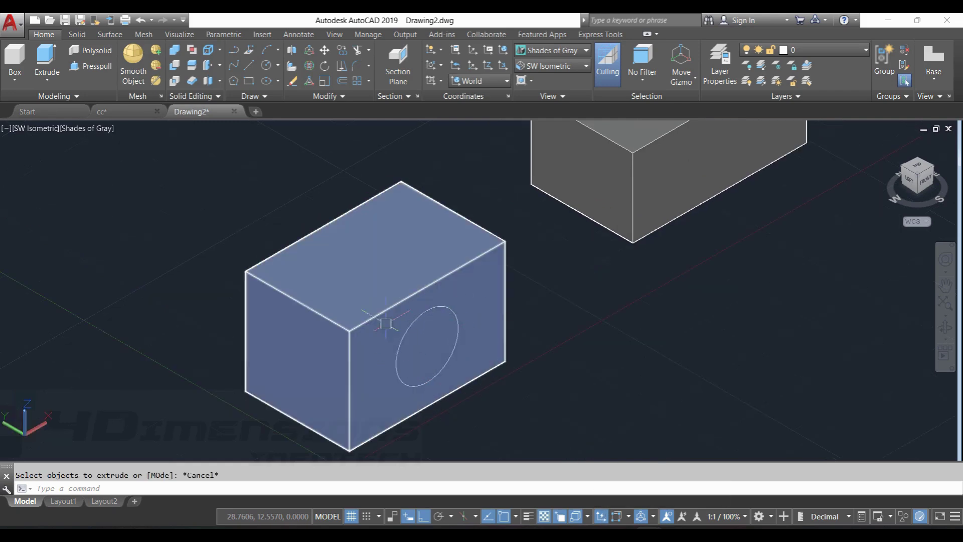
left_click(47, 60)
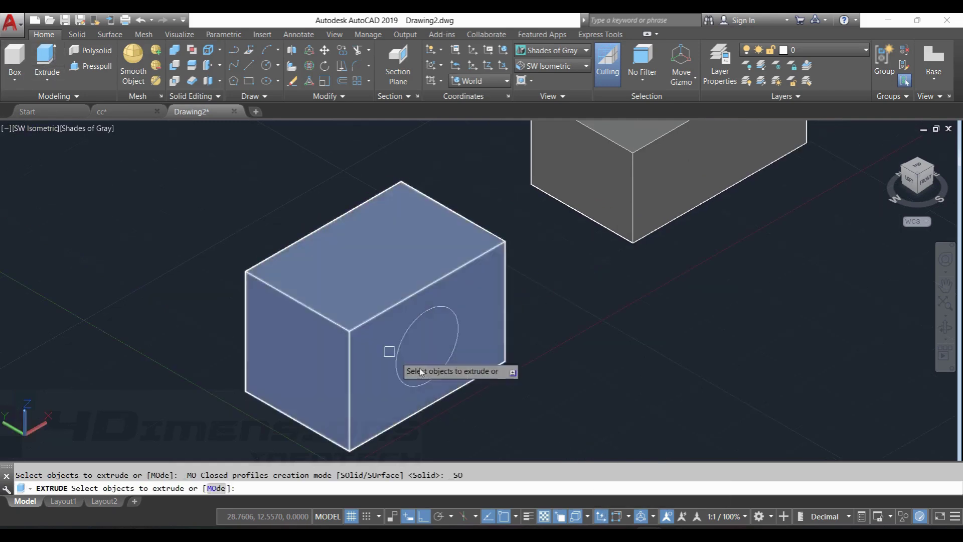
left_click(445, 310)
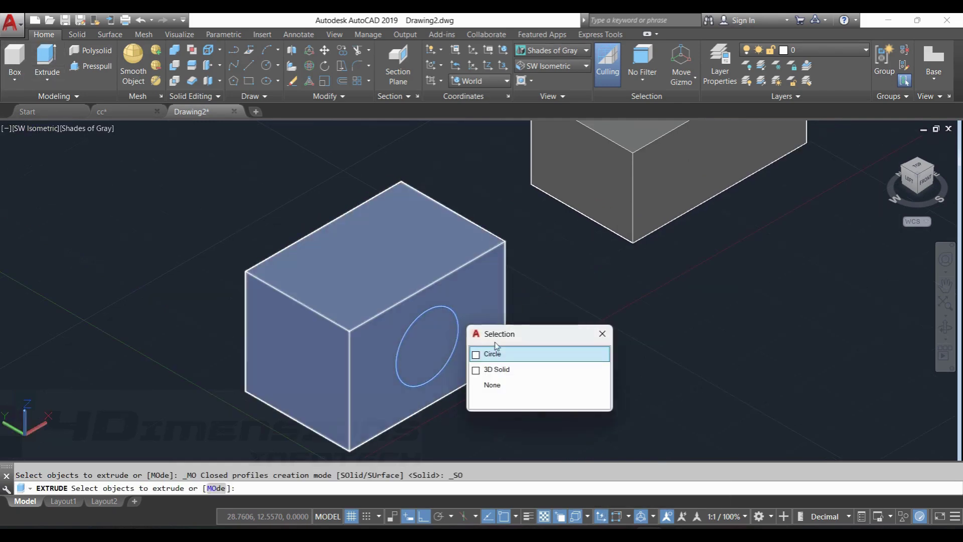
left_click(496, 357)
key("Return")
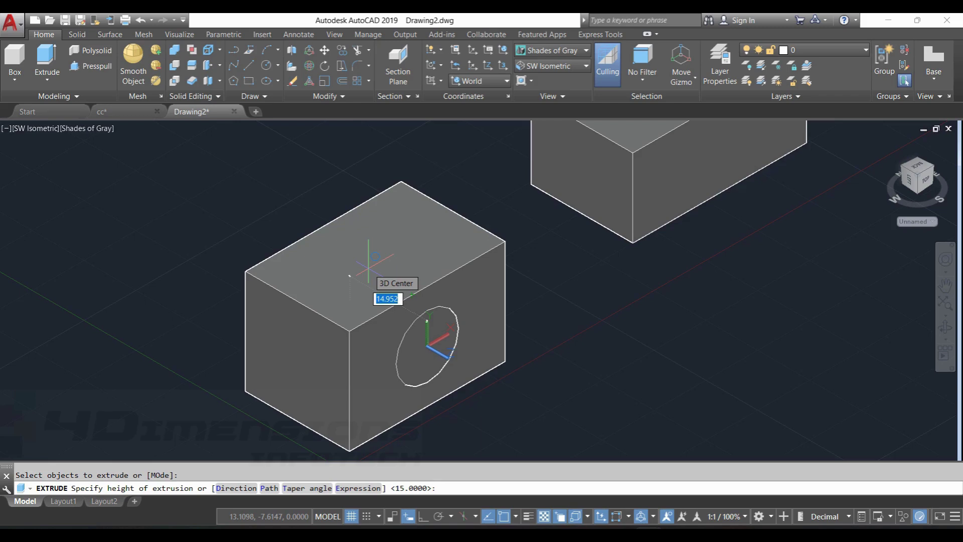
type("10")
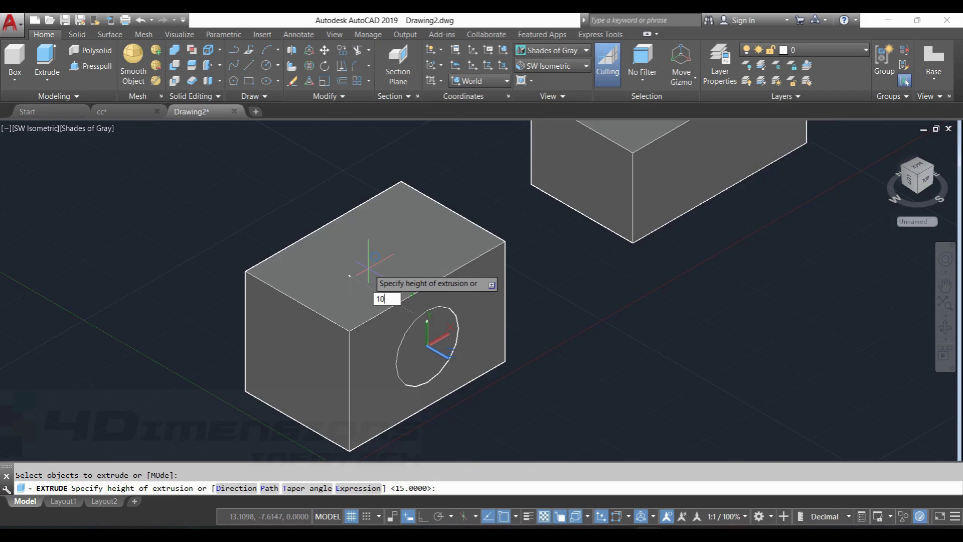
key("Return")
key("Escape")
left_click(435, 338)
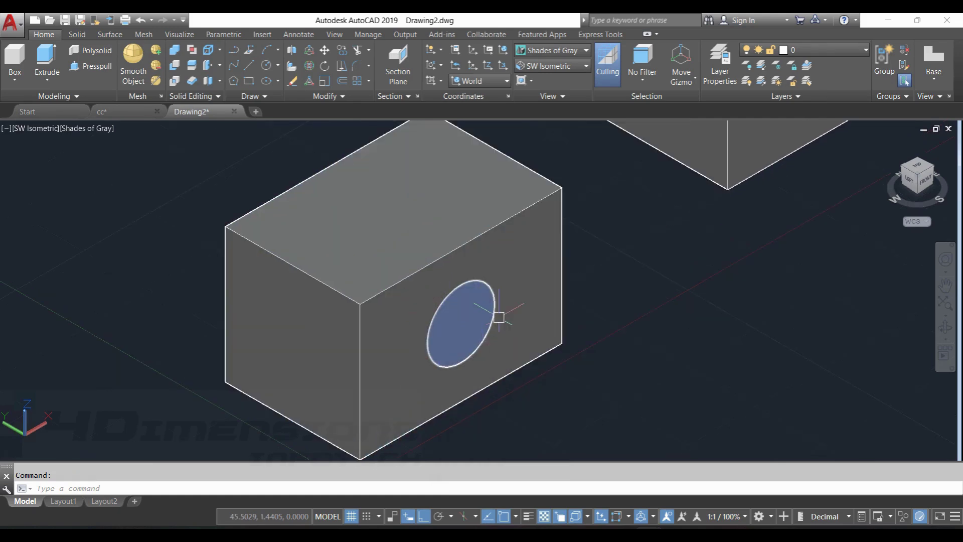
key("Escape")
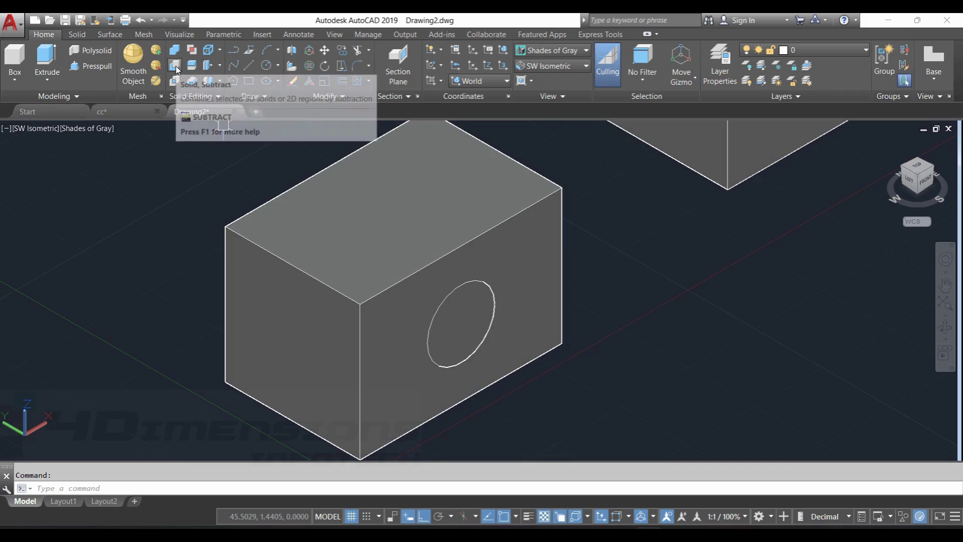
Step: Subtract the extruded cylinder from the first box to cut a round hole in its front face
left_click(175, 66)
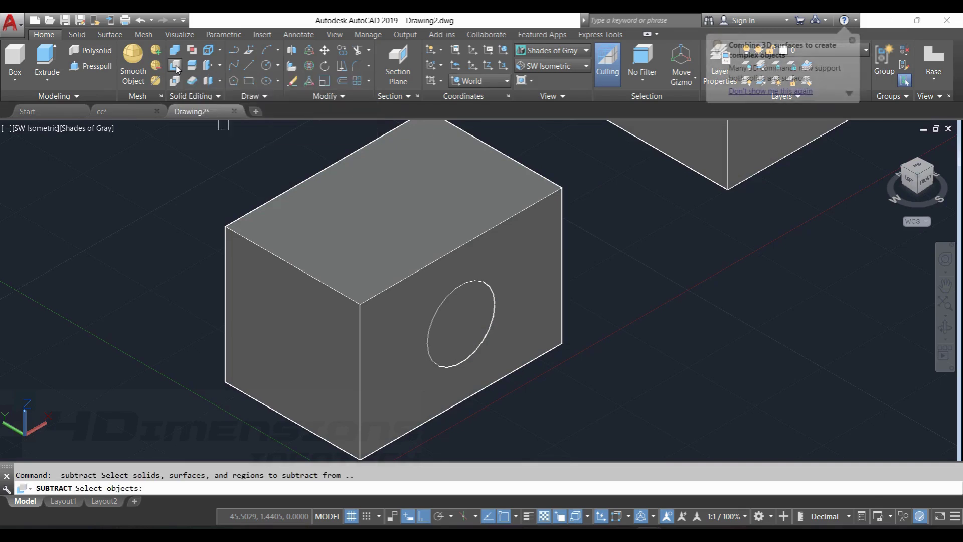
left_click(483, 204)
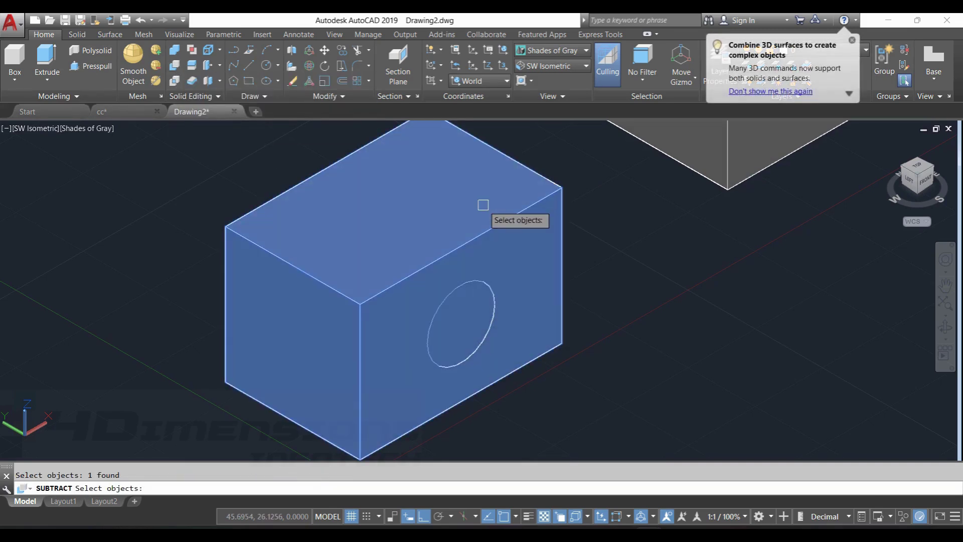
key("Return")
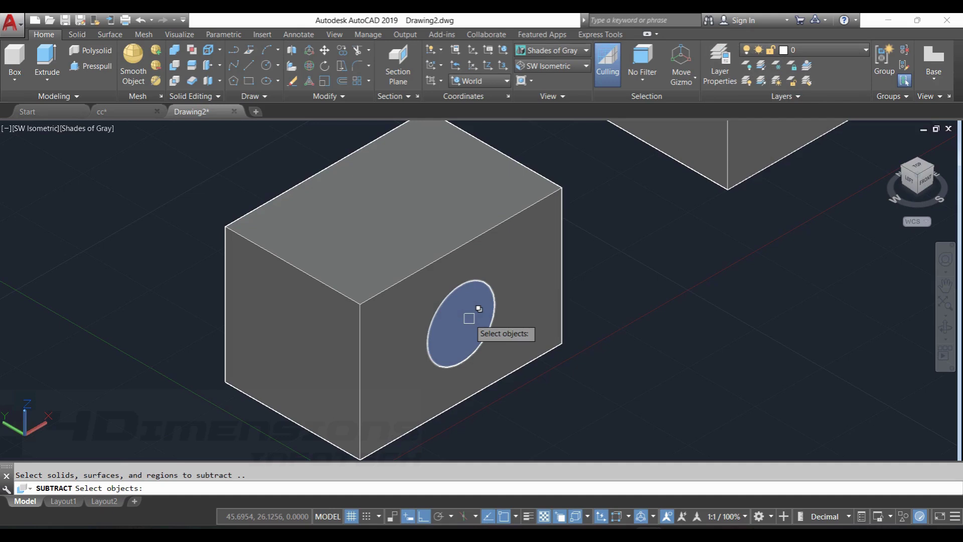
left_click(468, 318)
left_click(521, 363)
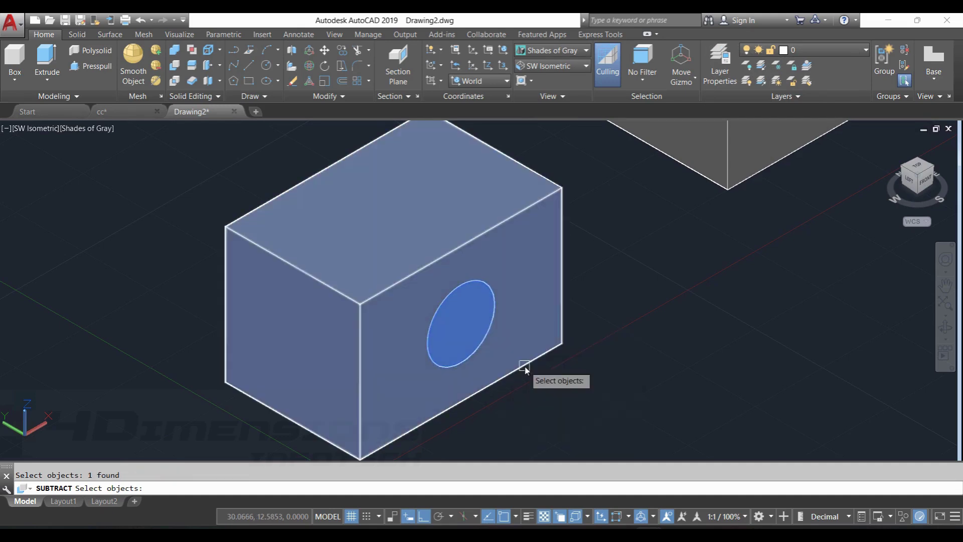
key("Return")
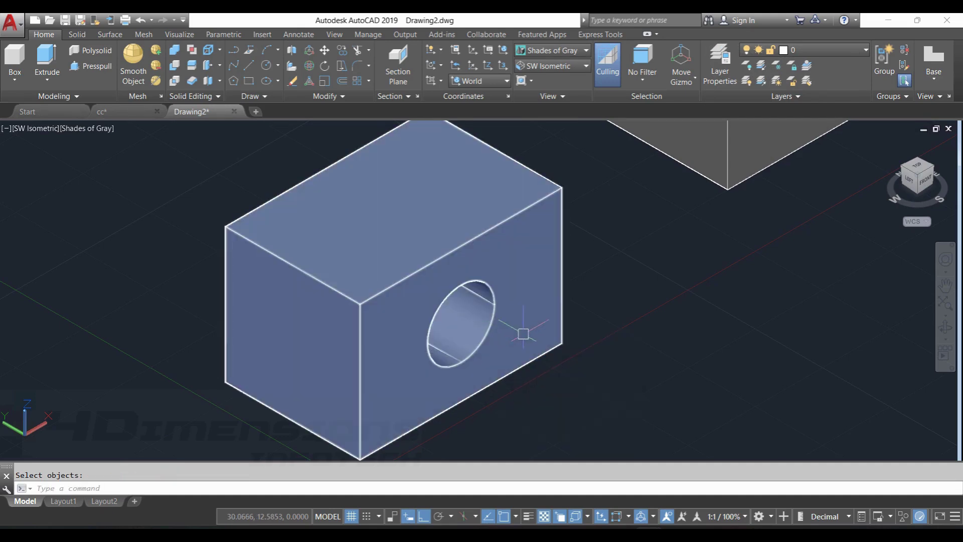
key("Escape")
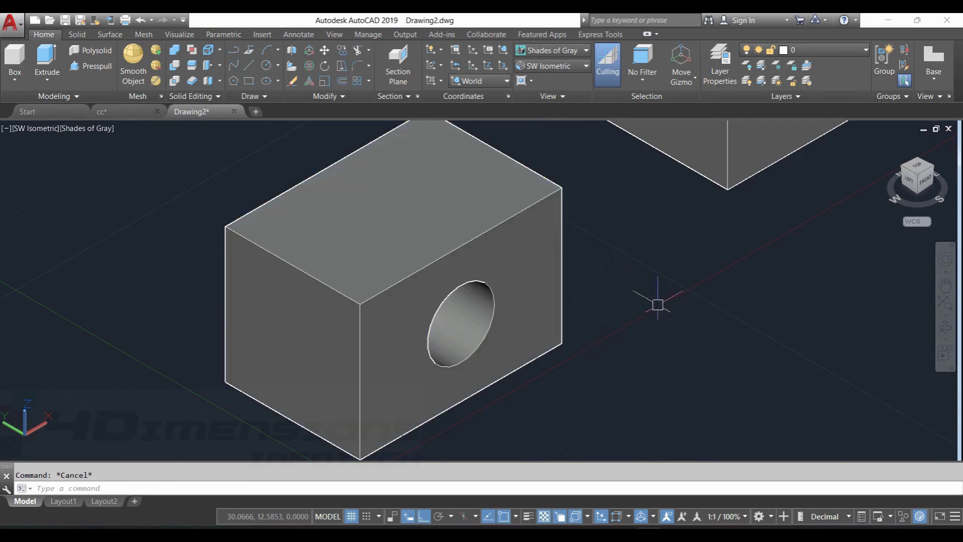
Step: Orbit around the first box to examine the round hole from different angles
left_click(945, 329)
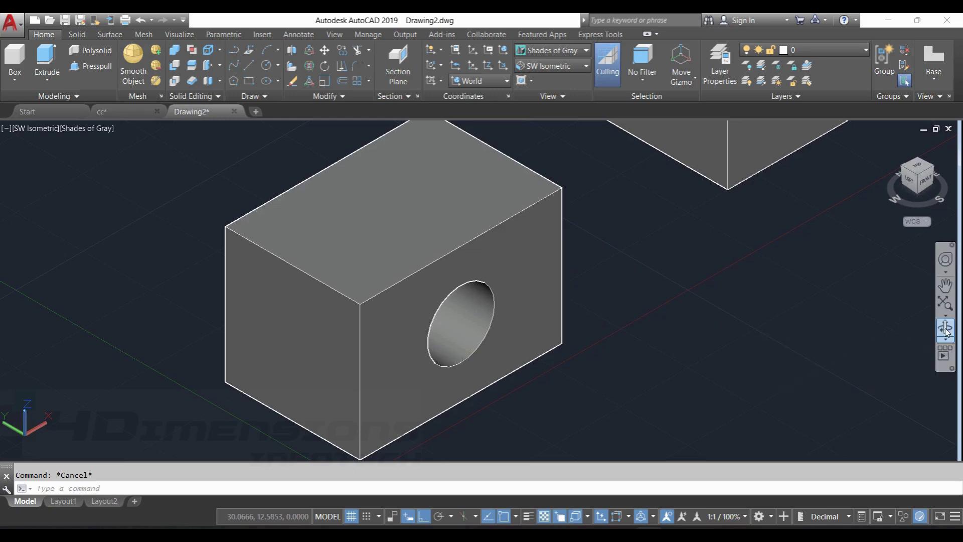
left_click_drag(770, 303, 490, 300)
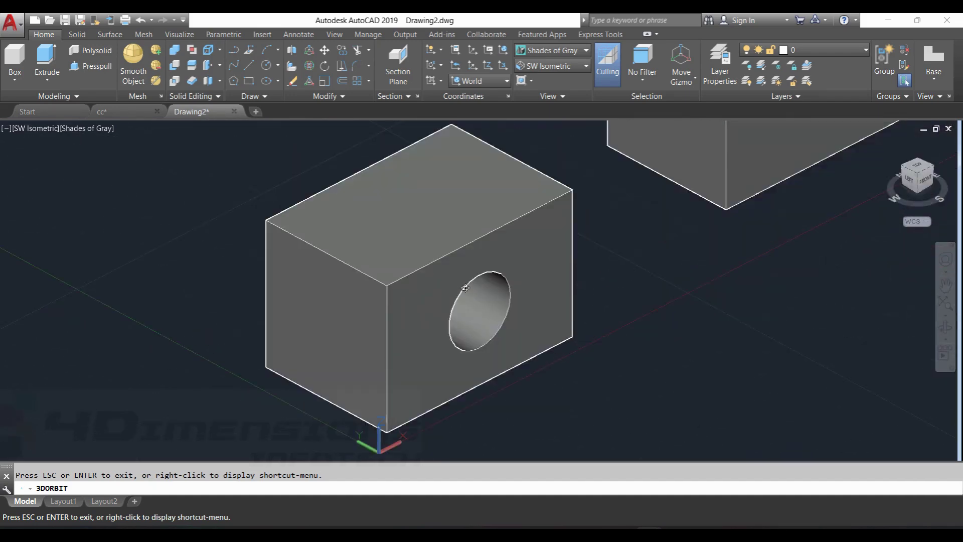
key("Escape")
scroll(684, 331, "down", 5)
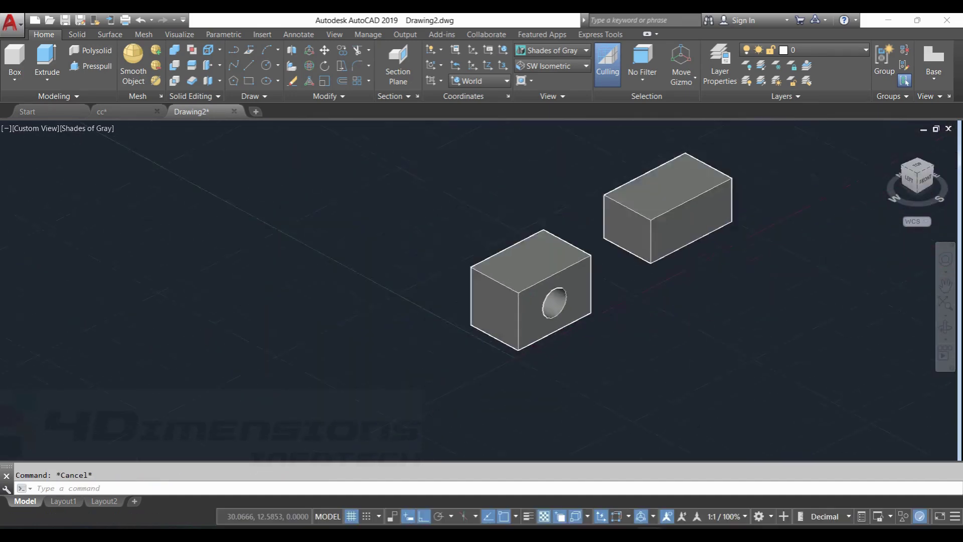
scroll(408, 255, "up", 2)
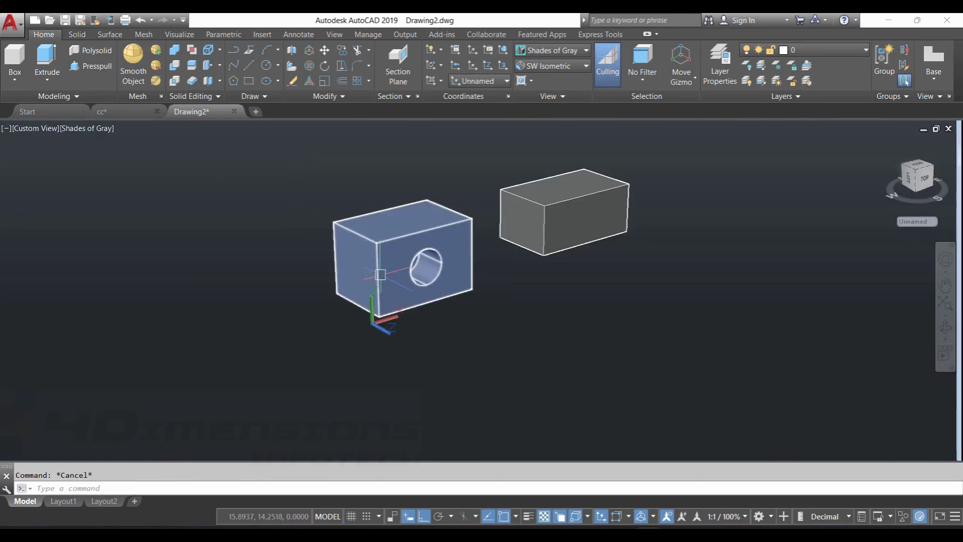
scroll(325, 251, "up", 3)
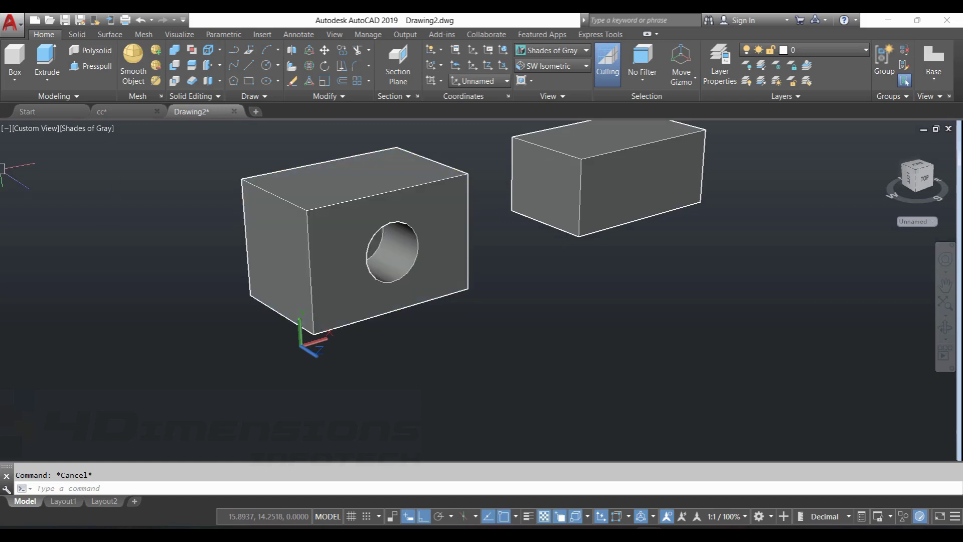
Step: Offset the front face containing the hole outward with Offset Faces to deepen the box
left_click(219, 65)
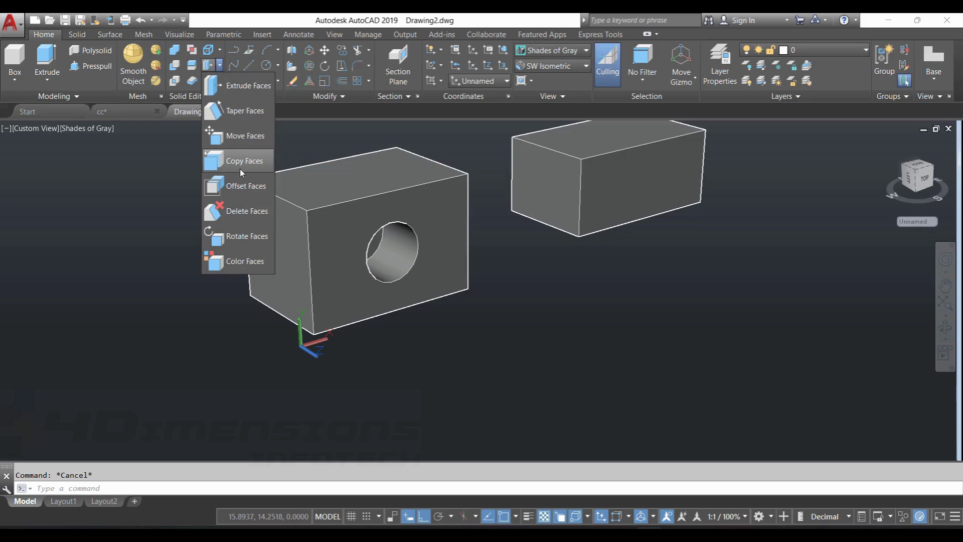
left_click(249, 186)
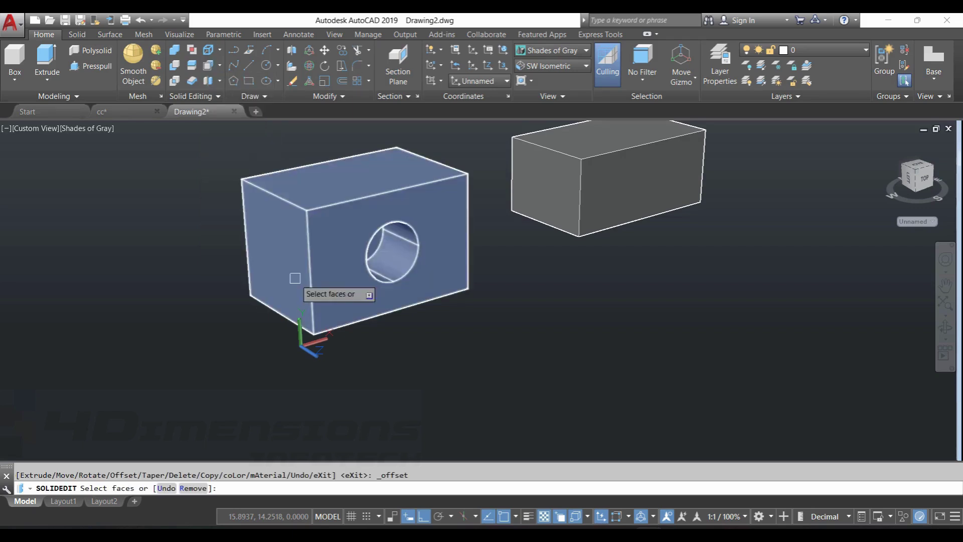
left_click(341, 229)
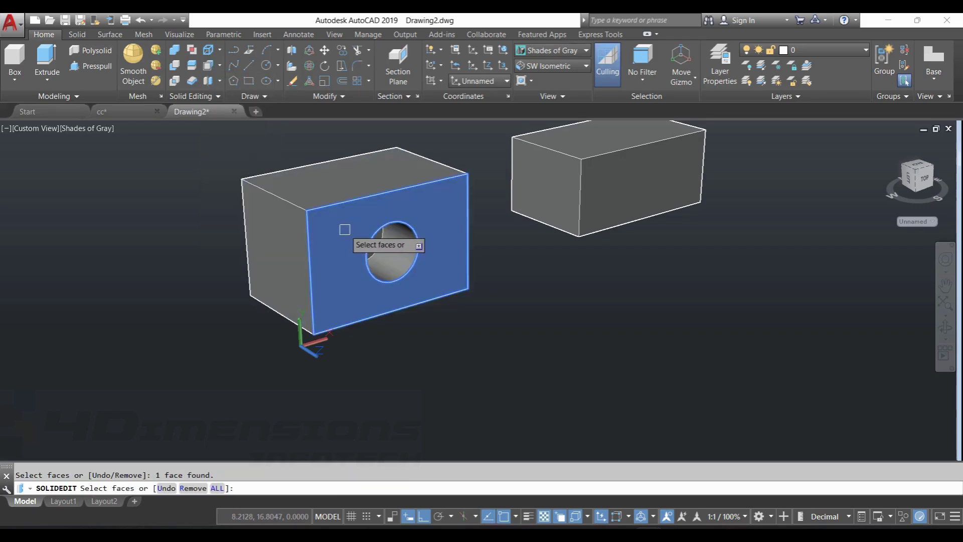
key("Return")
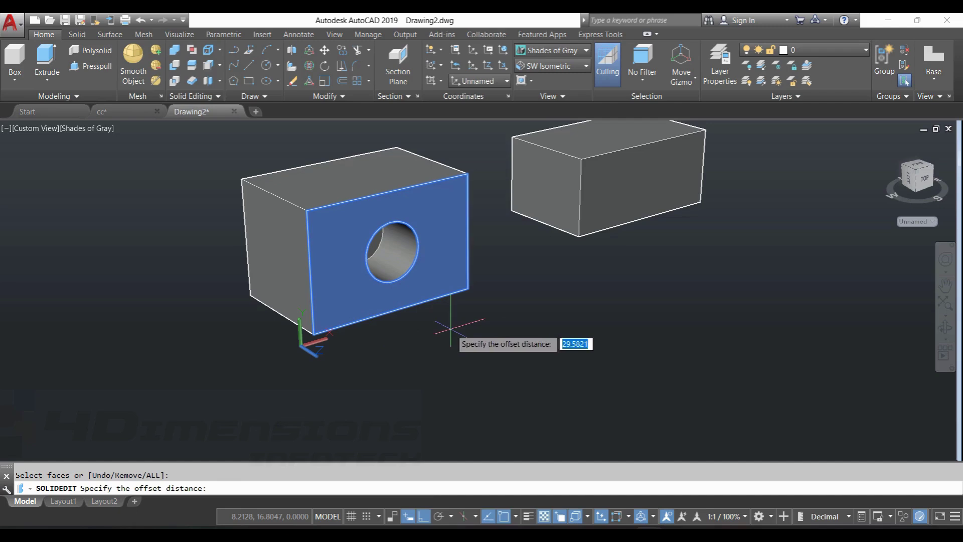
middle_click_drag(447, 323, 473, 318)
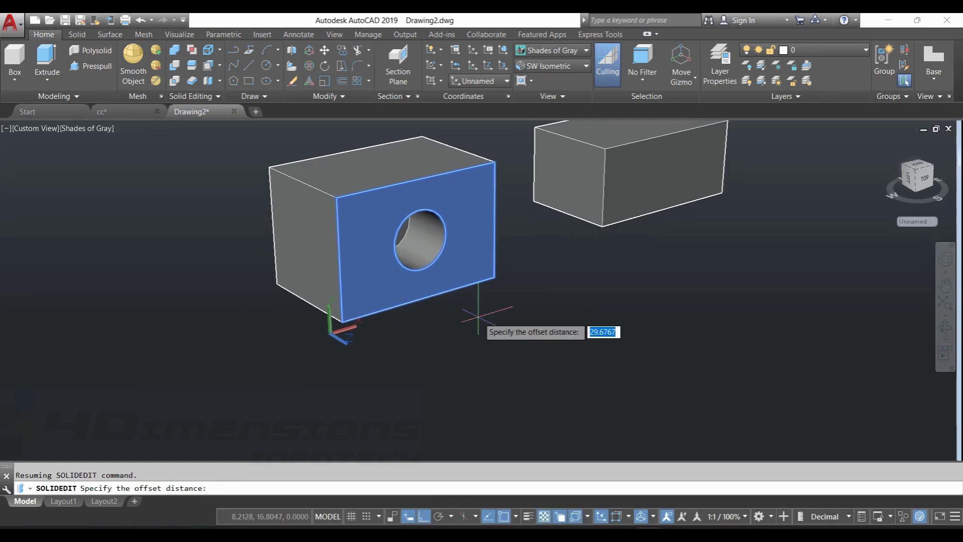
key("Return")
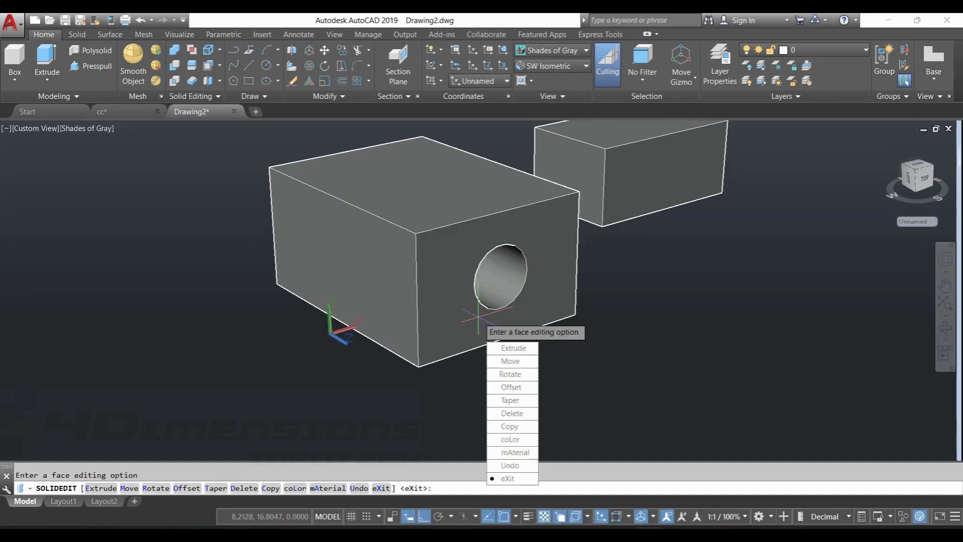
key("Return")
key("Return")
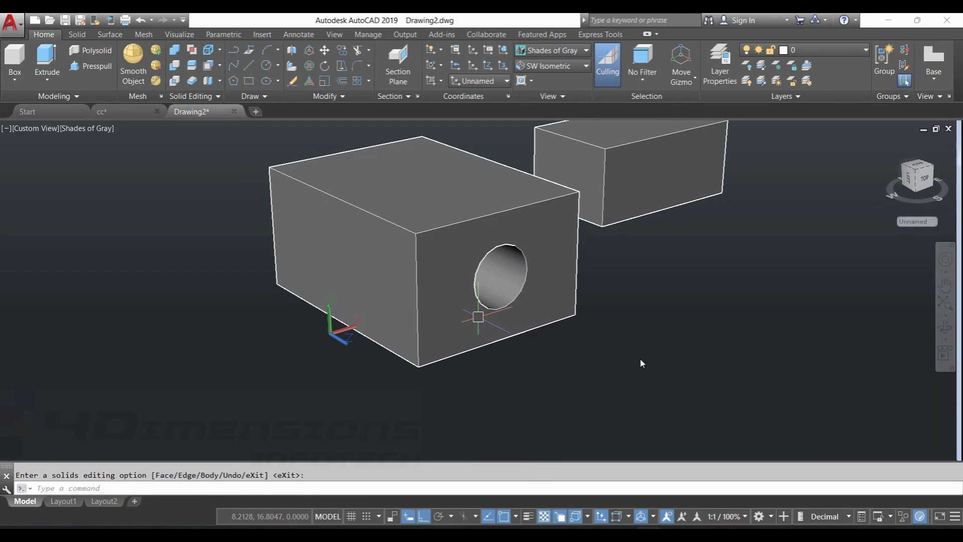
key("Escape")
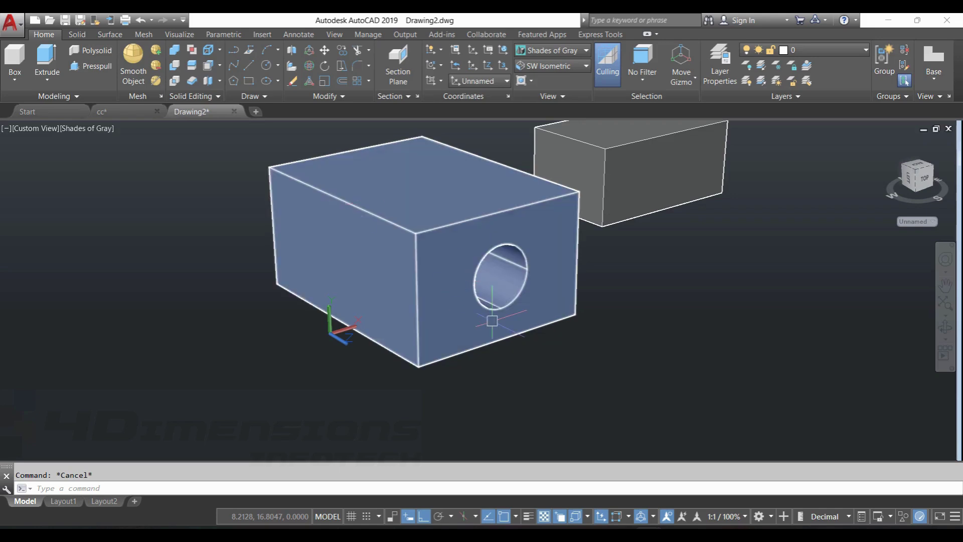
Step: Offset the left side face of the box with the hole outward to widen the solid
left_click(209, 67)
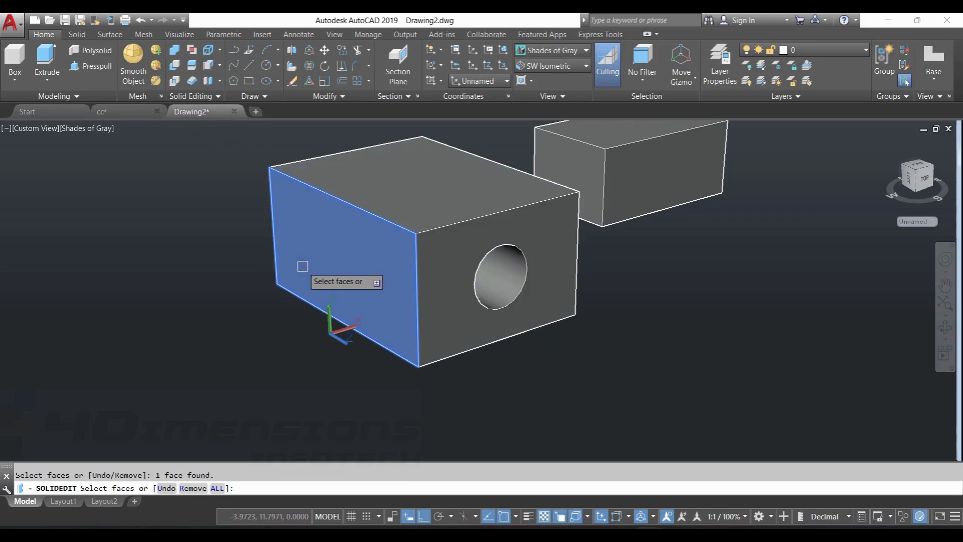
key("Return")
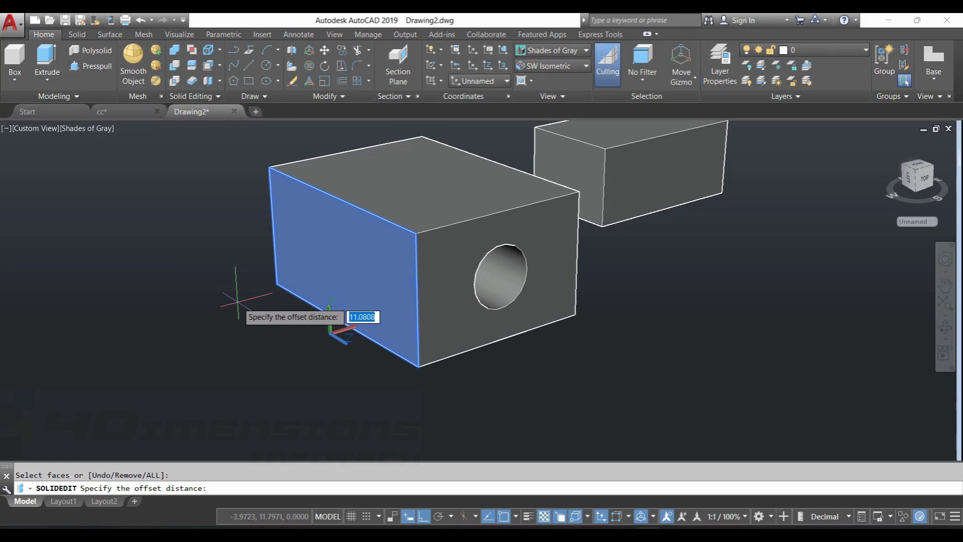
key("Return")
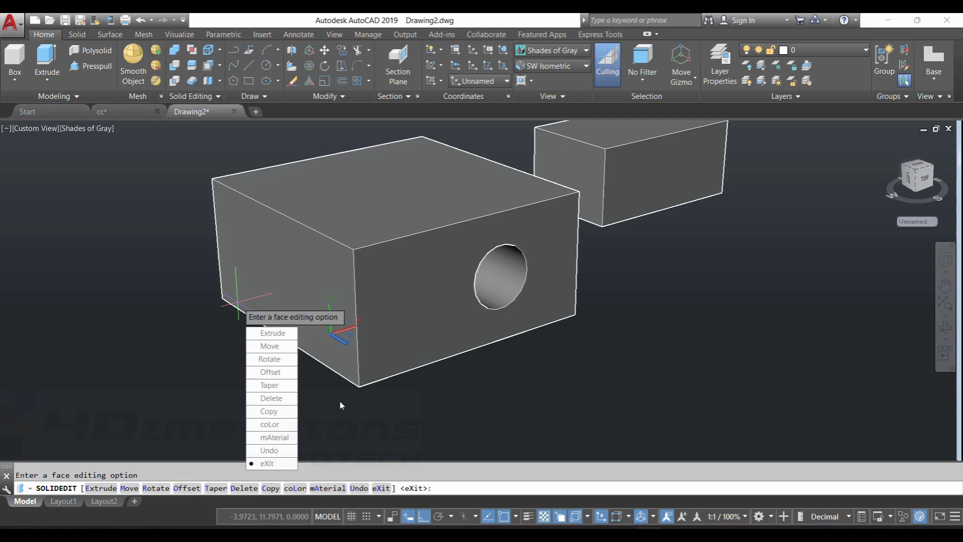
key("Return")
key("Escape")
key("Escape")
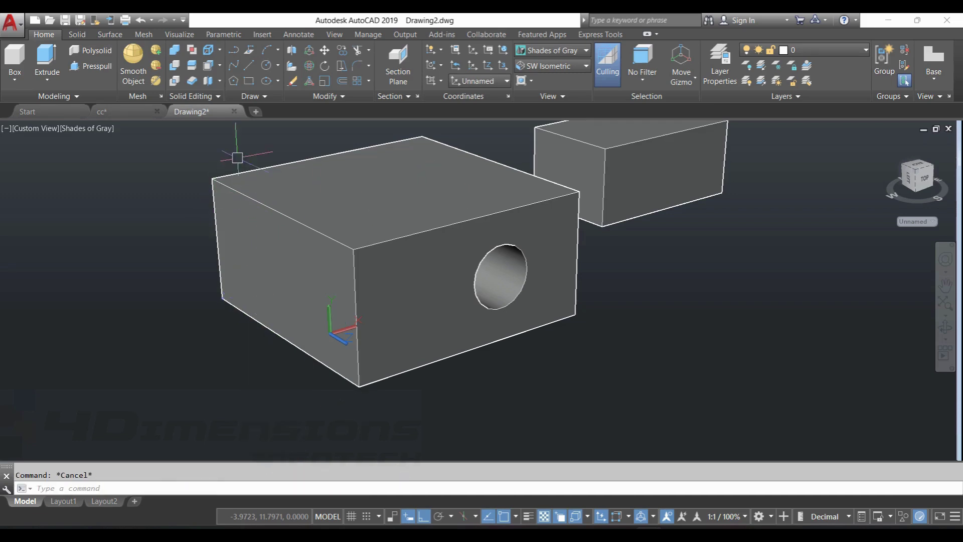
Step: Offset the same left side face inward with a negative distance to narrow the box
left_click(209, 73)
left_click(260, 275)
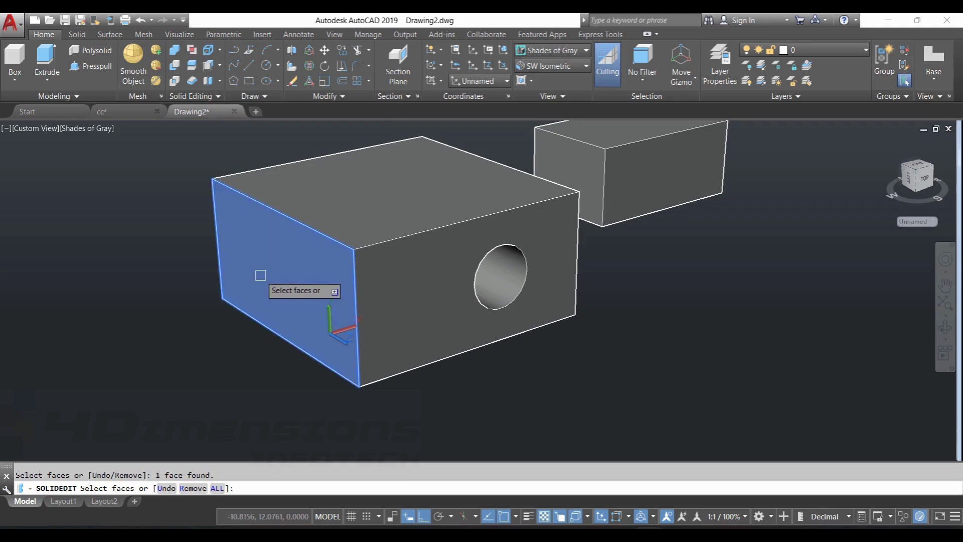
key("Return")
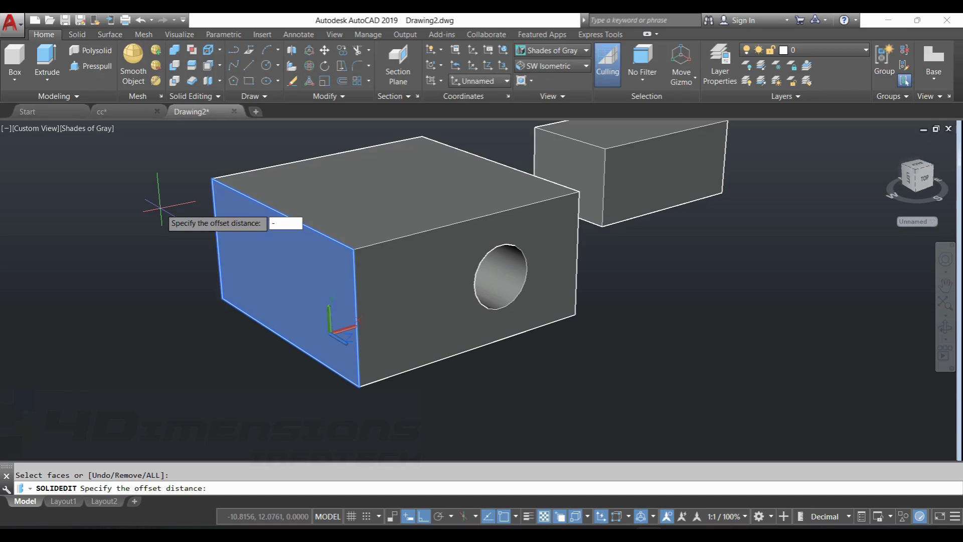
key("Return")
key("Return")
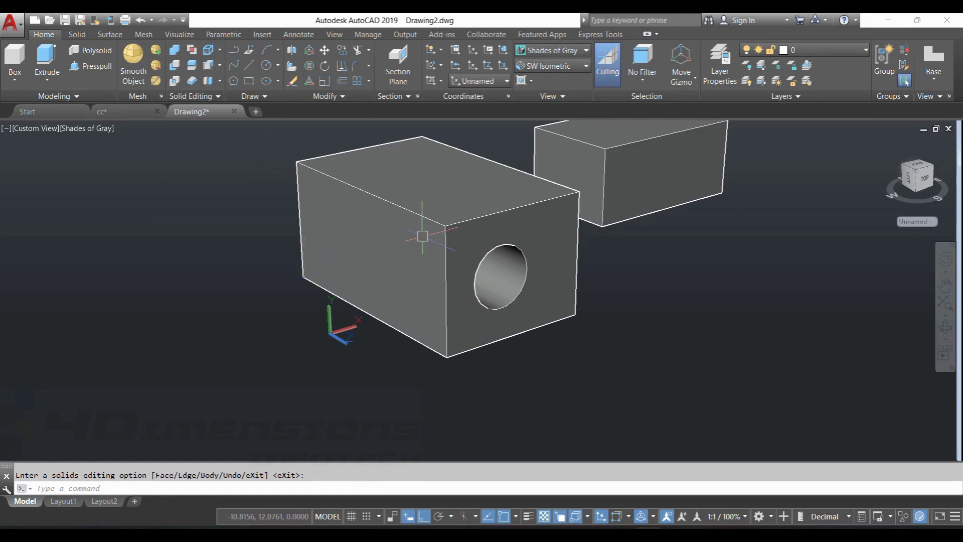
key("Escape")
Step: Pull the left side face of the box with the hole outward using Presspull to widen the solid
scroll(422, 274, "up", 2)
middle_click_drag(315, 193, 264, 211)
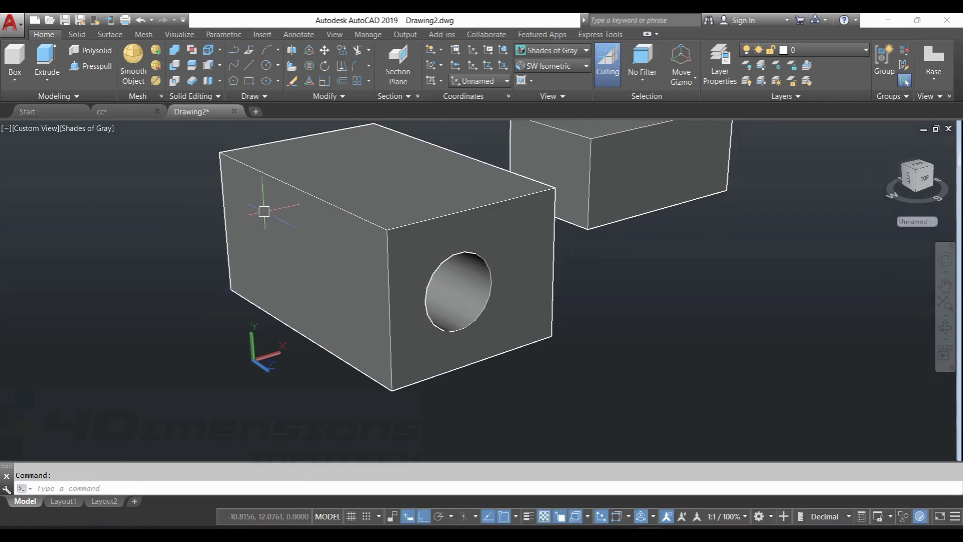
left_click(92, 68)
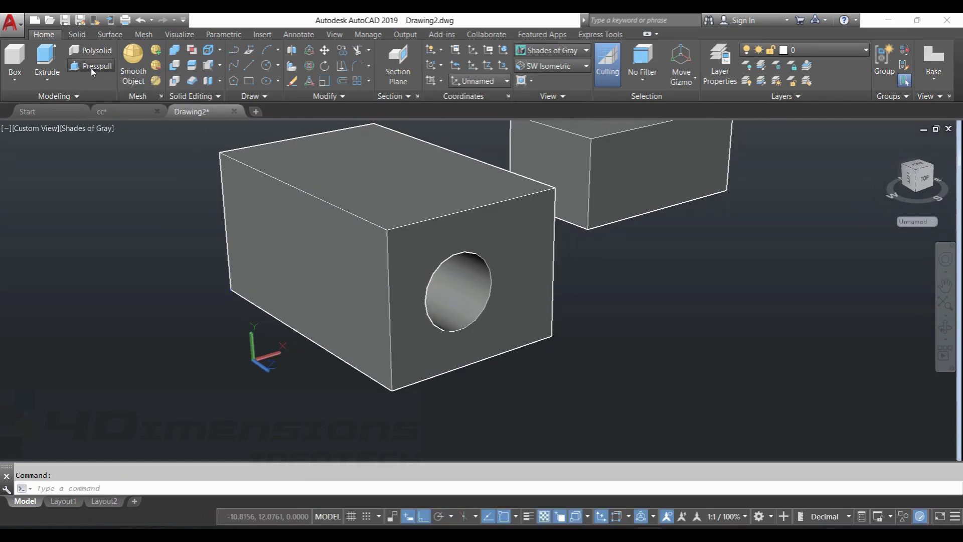
left_click(361, 273)
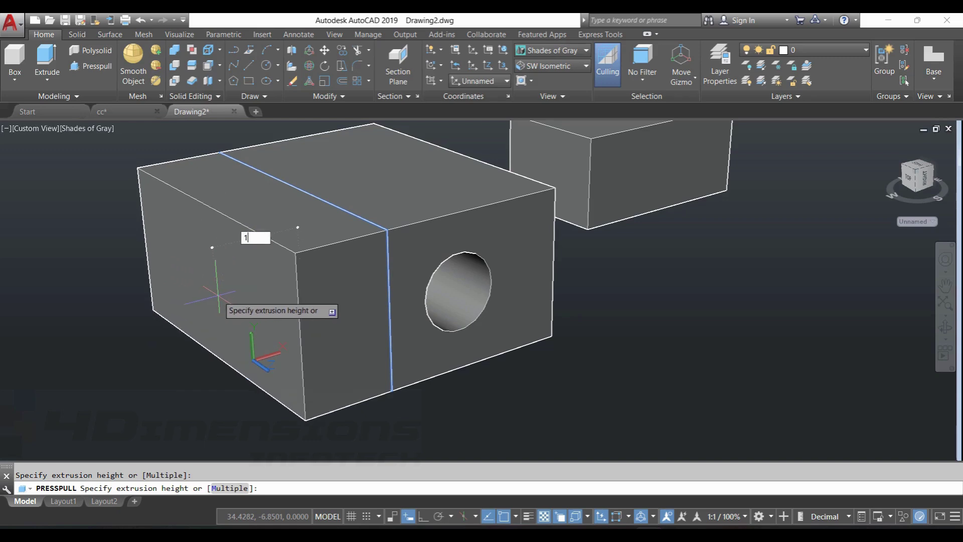
type("1")
key("Return")
key("Return")
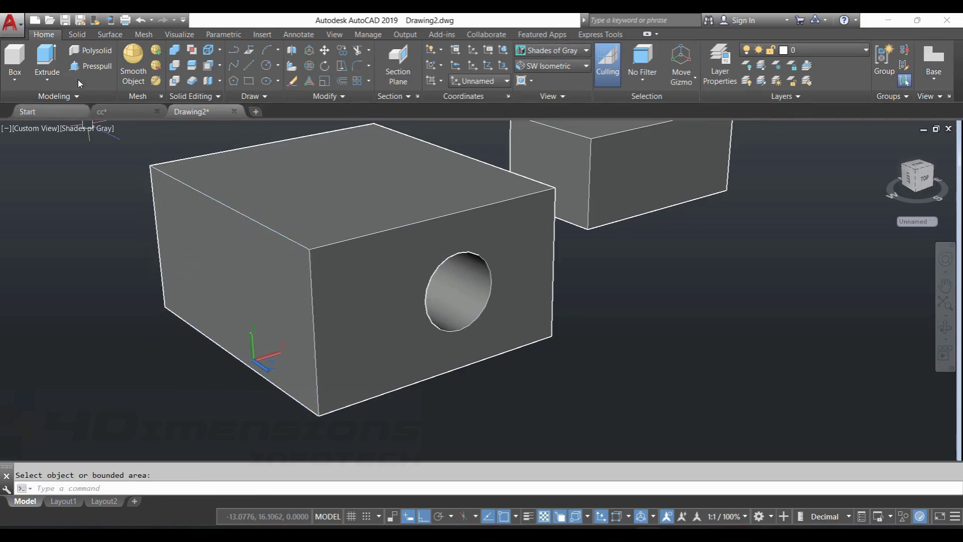
Step: Push the same side face back inward with Presspull to its former position
left_click(85, 66)
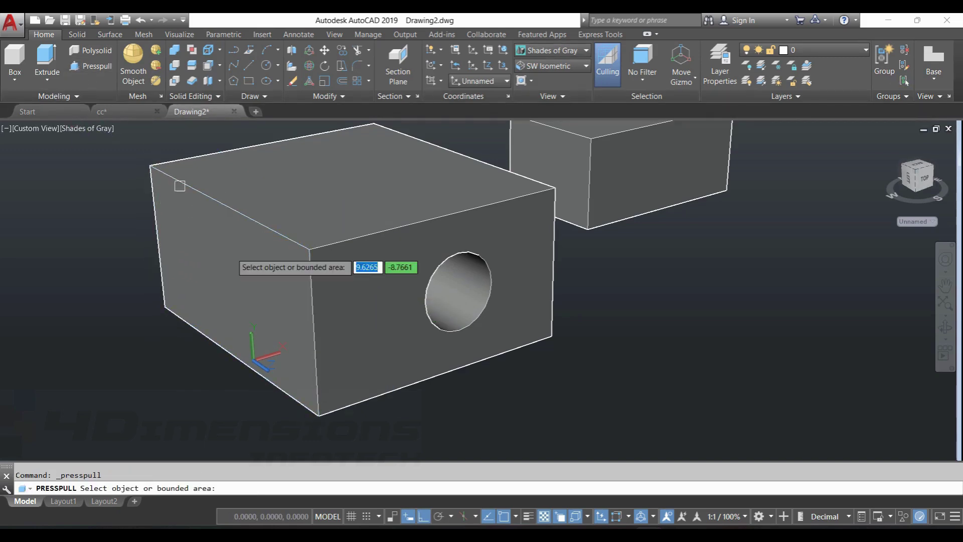
left_click(243, 262)
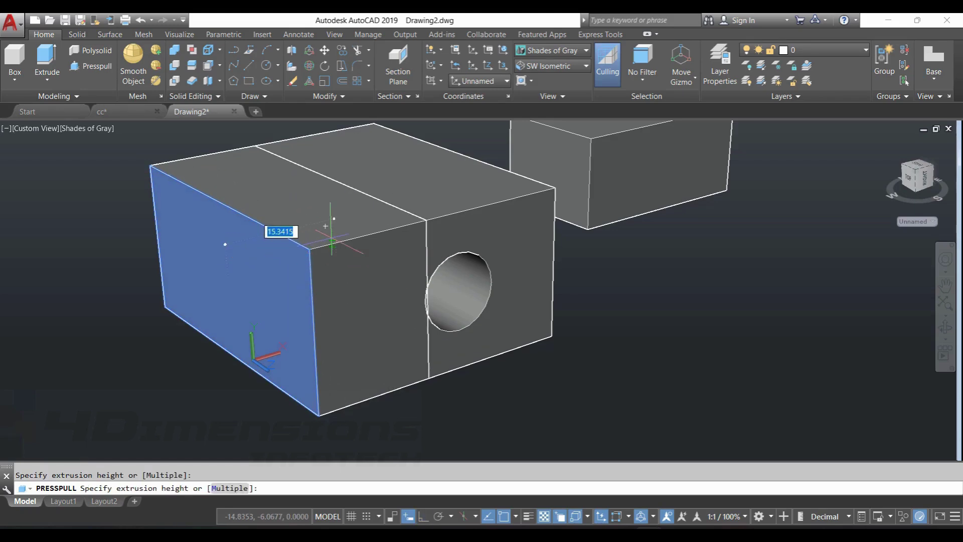
key("Escape")
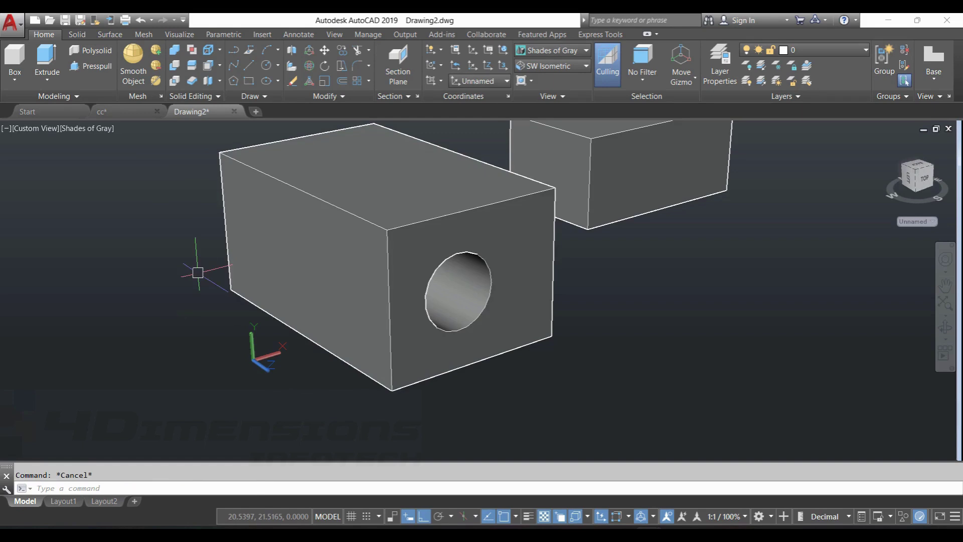
Step: Stand the box with the hole upright by rotating it 90° about the X axis with 3D Rotate
scroll(265, 391, "down", 3)
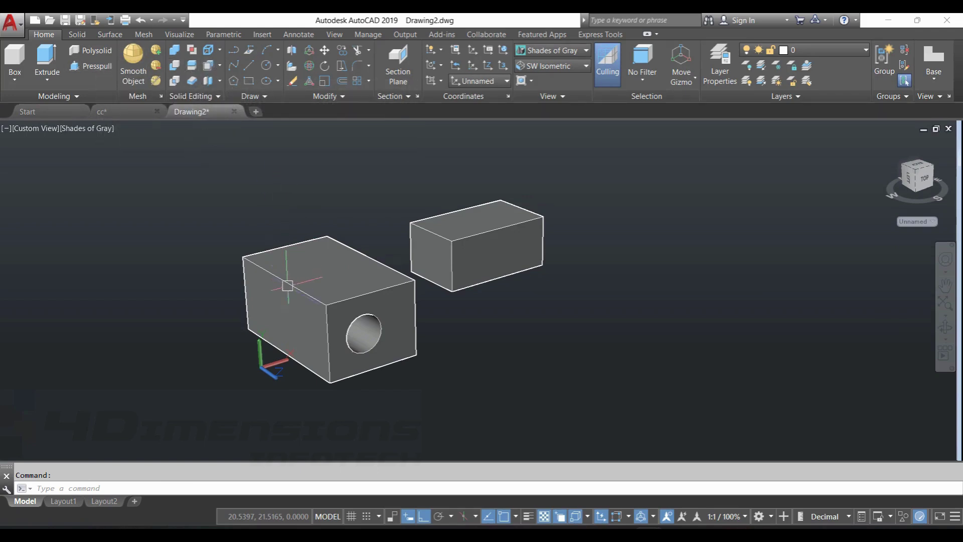
scroll(251, 313, "up", 1)
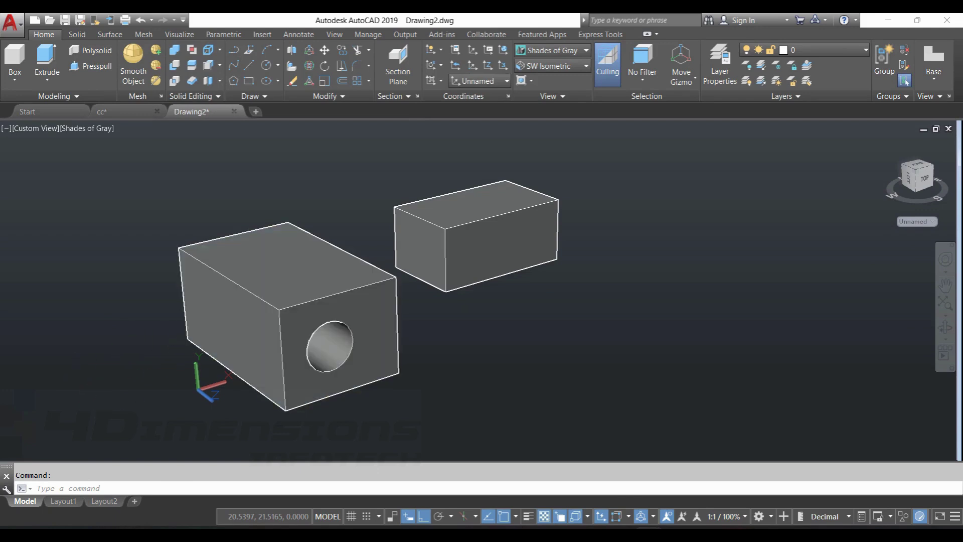
scroll(144, 402, "up", 1)
key("Escape")
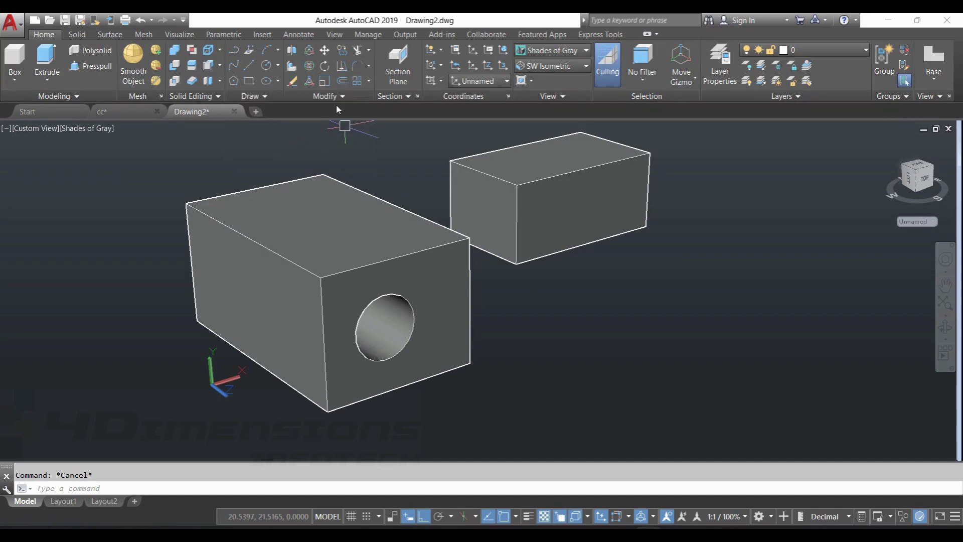
scroll(471, 281, "down", 1)
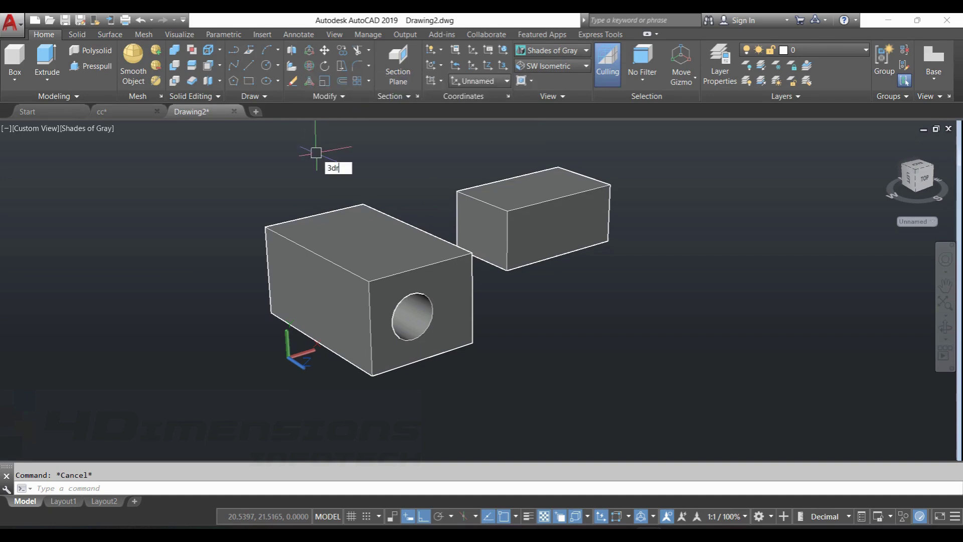
key("Return")
left_click(384, 252)
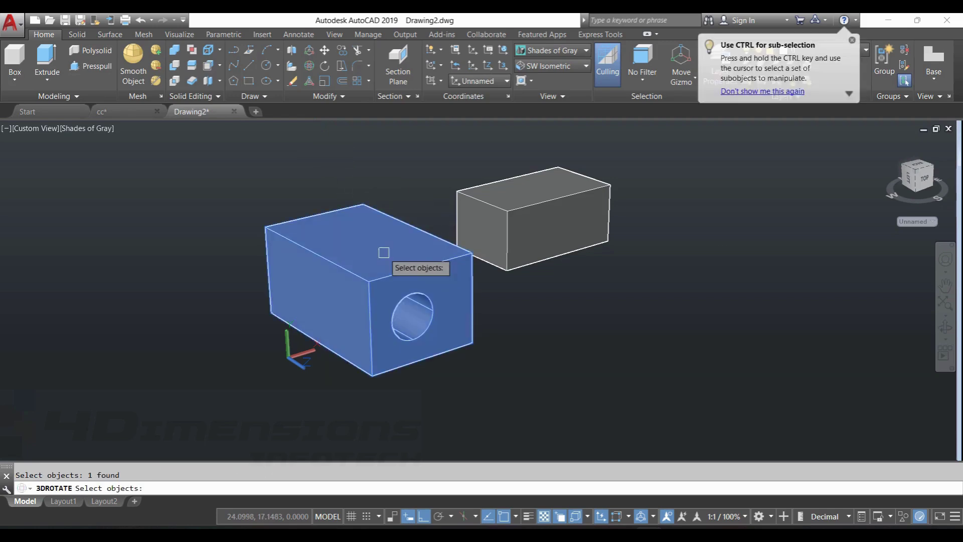
key("Return")
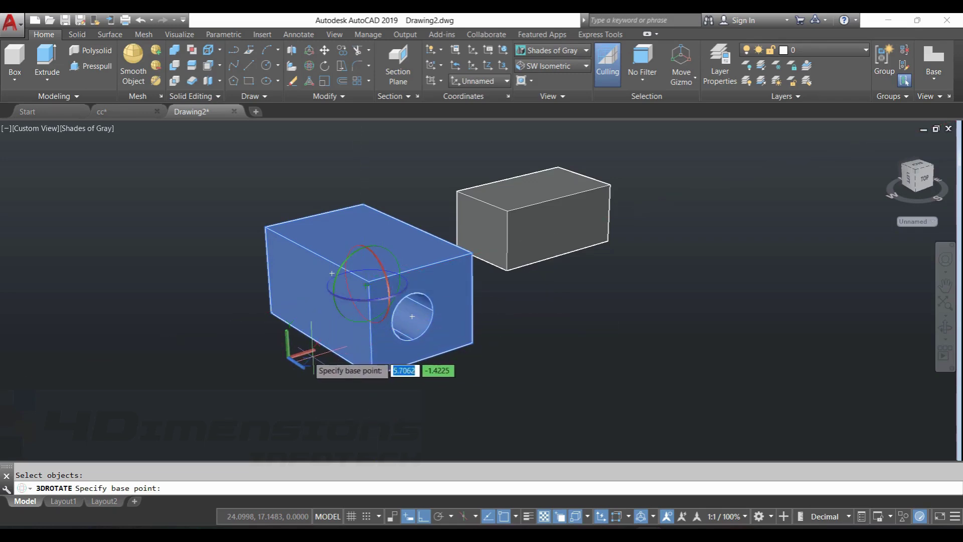
left_click(381, 266)
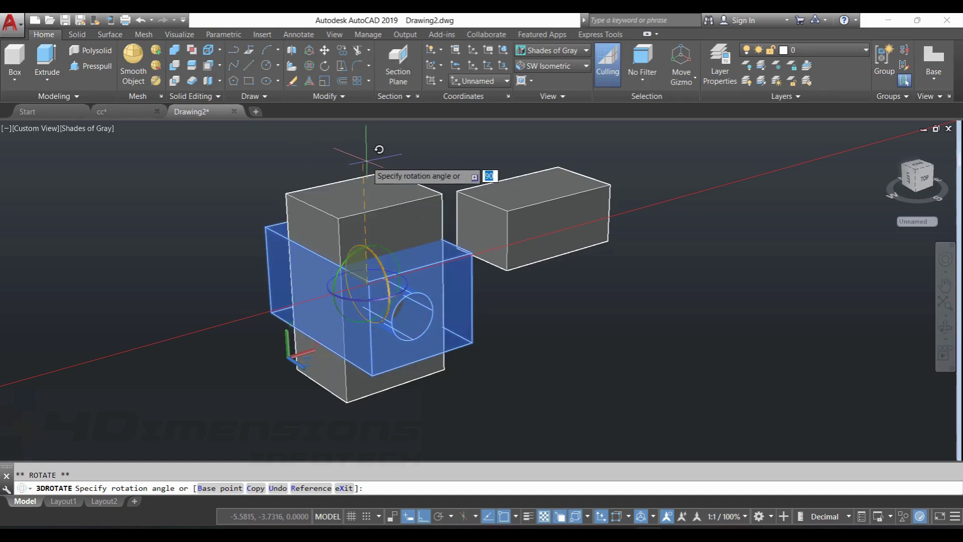
key("Return")
key("Escape")
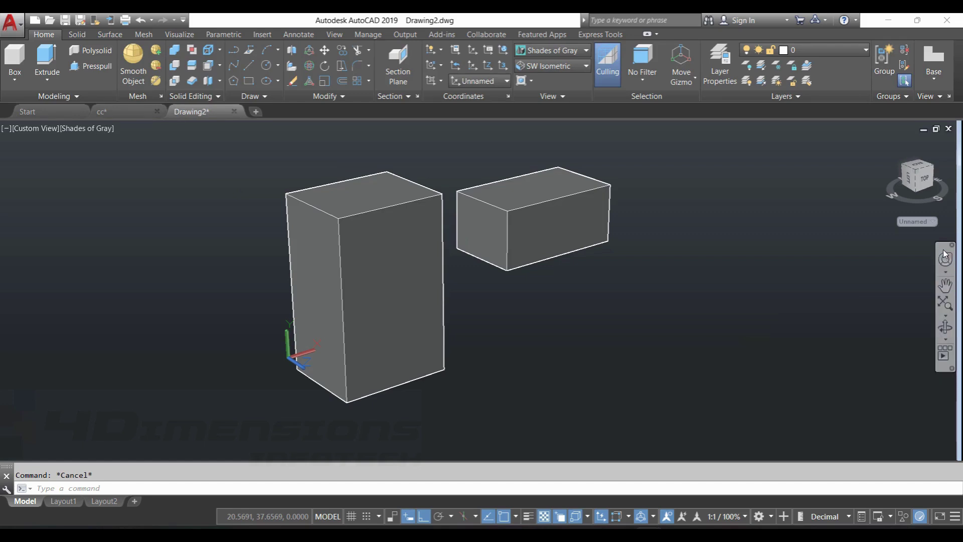
Step: Rotate the second, smaller box 90° about the Y axis with 3D Rotate and delete its leftover base rectangle
left_click(944, 327)
left_click_drag(370, 281, 511, 199)
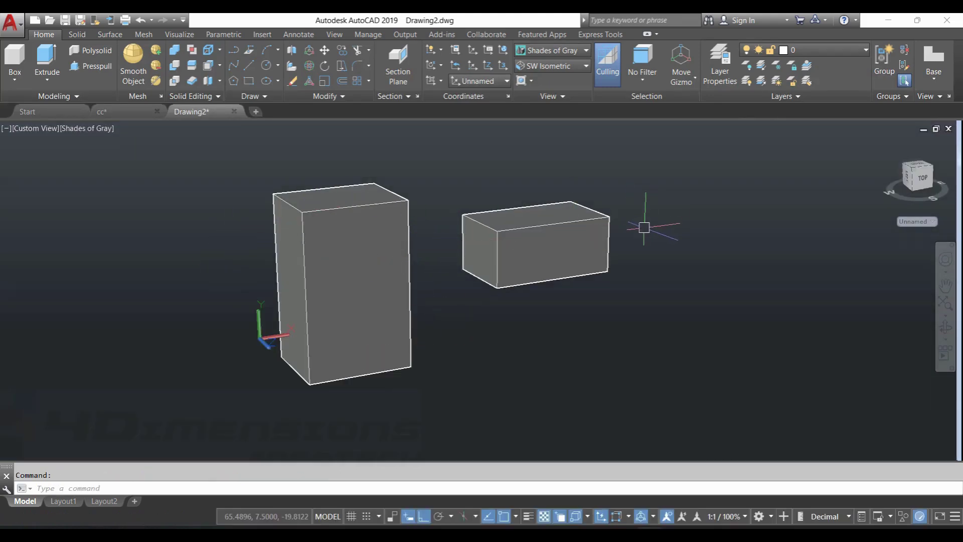
middle_click_drag(609, 231, 570, 241)
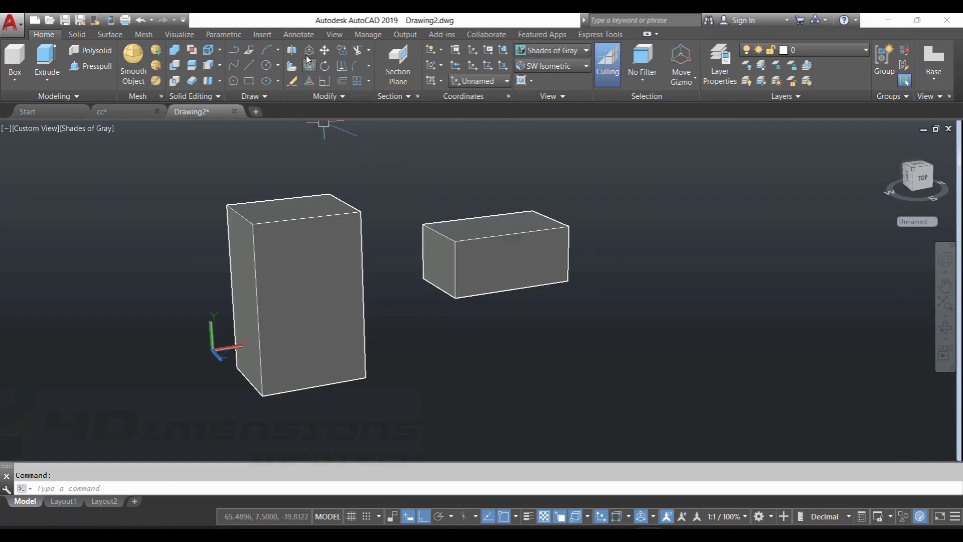
left_click(502, 241)
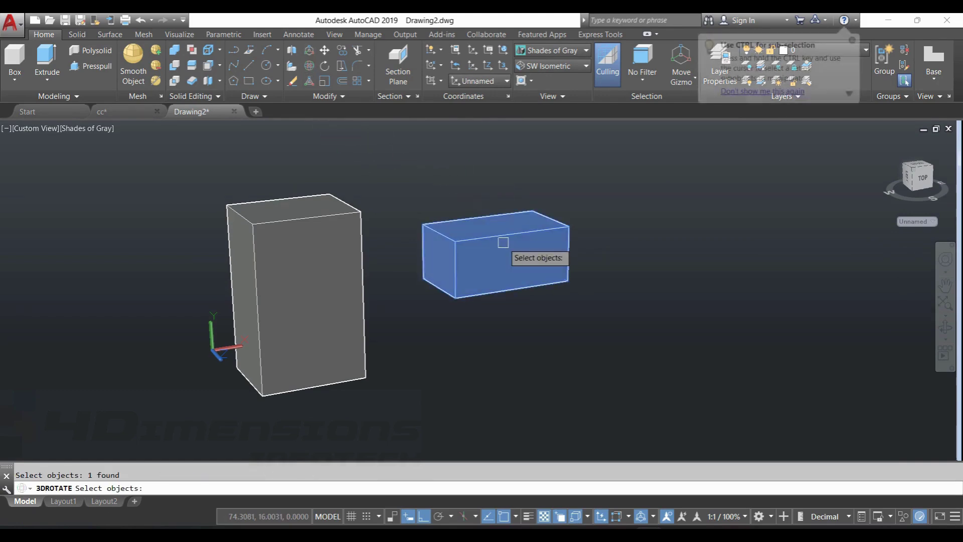
key("Return")
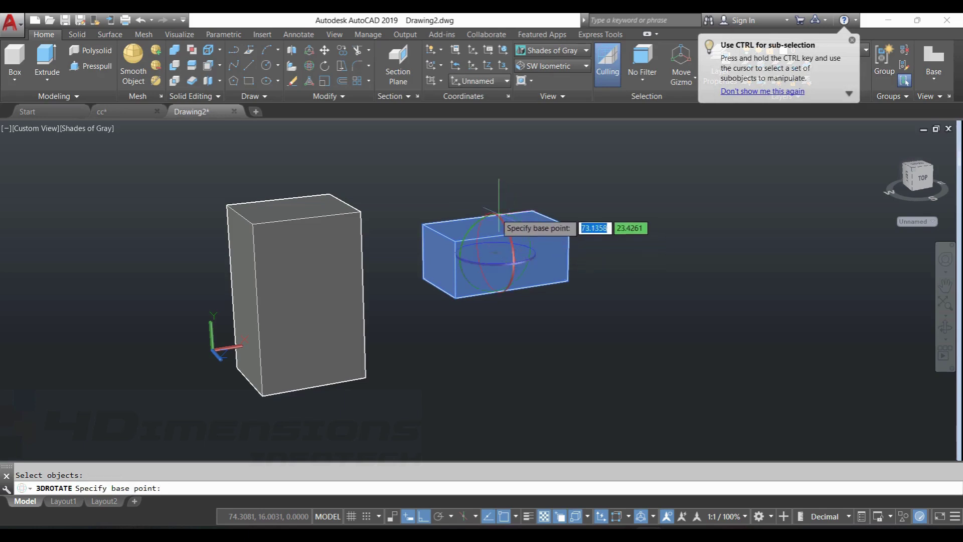
left_click(494, 252)
left_click(485, 212)
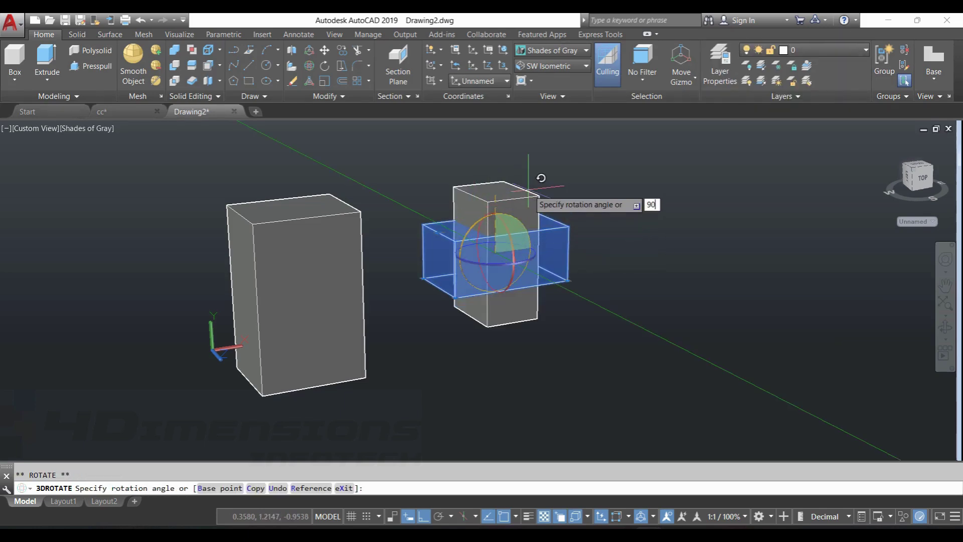
key("Return")
key("Escape")
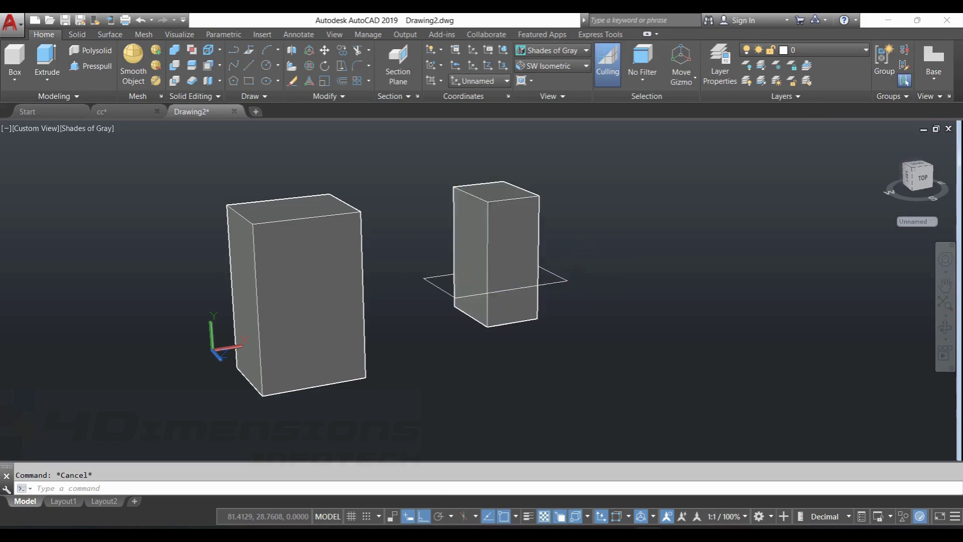
mouse_move(405, 245)
left_mouse_down()
mouse_move(526, 322)
mouse_move(644, 273)
mouse_move(633, 273)
left_mouse_up()
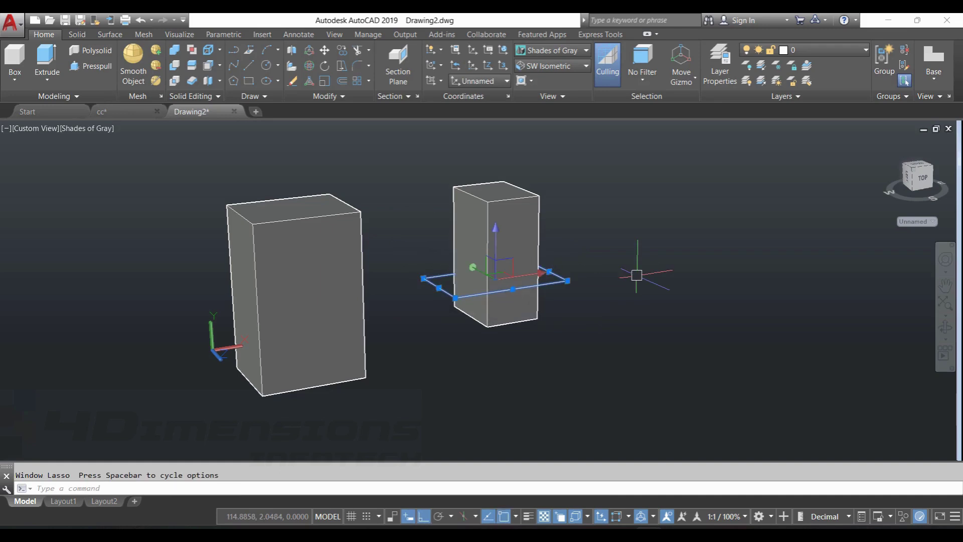
key("Delete")
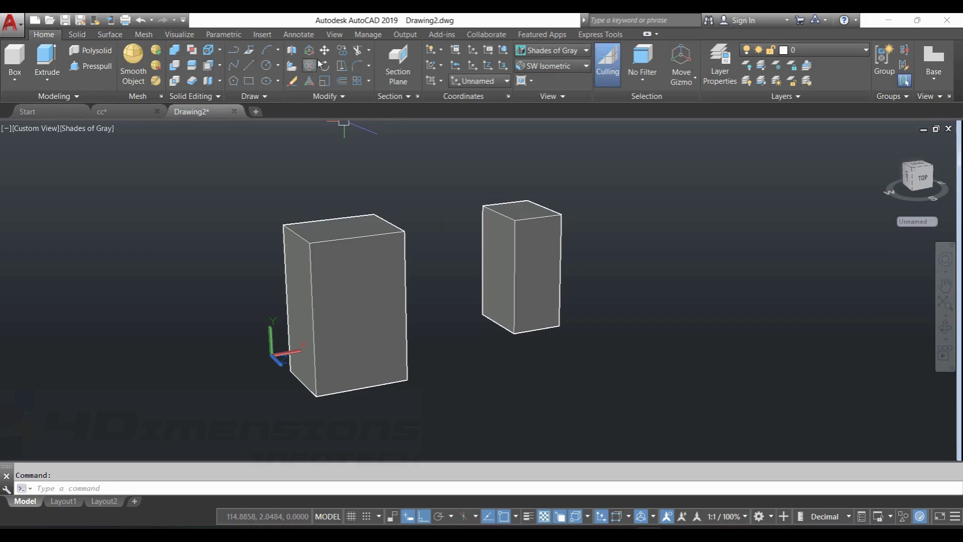
Step: Move the smaller box 50 units along the X axis, away from the large box, using the move gizmo
left_click(528, 255)
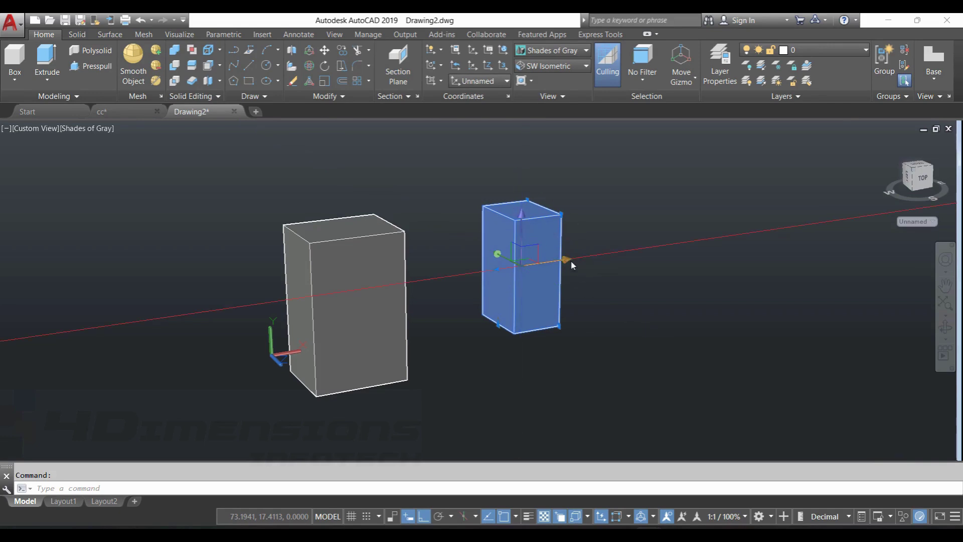
left_click(566, 262)
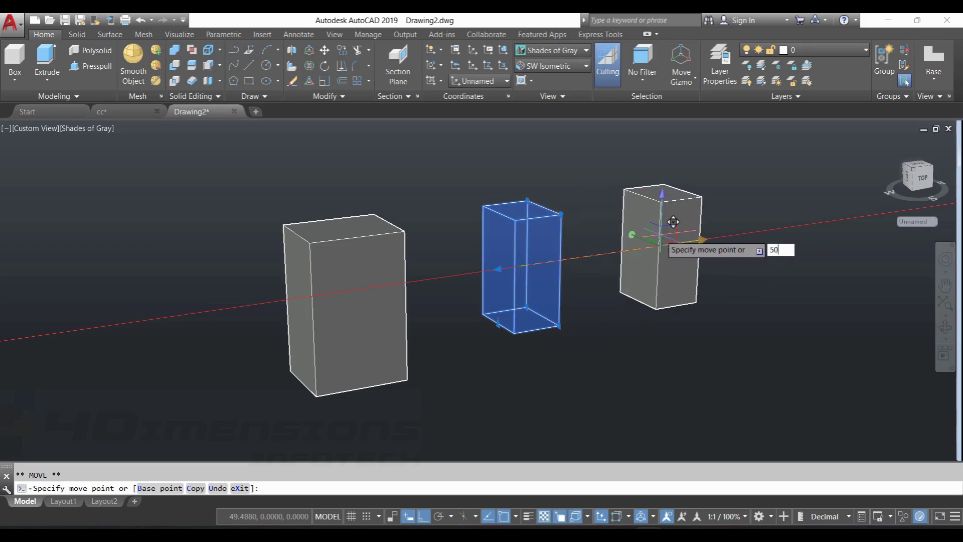
type("50")
key("Return")
Step: Reposition the smaller box freehand with the move gizmo: back along X, down along Z, and toward the rear along Y
left_click(704, 242)
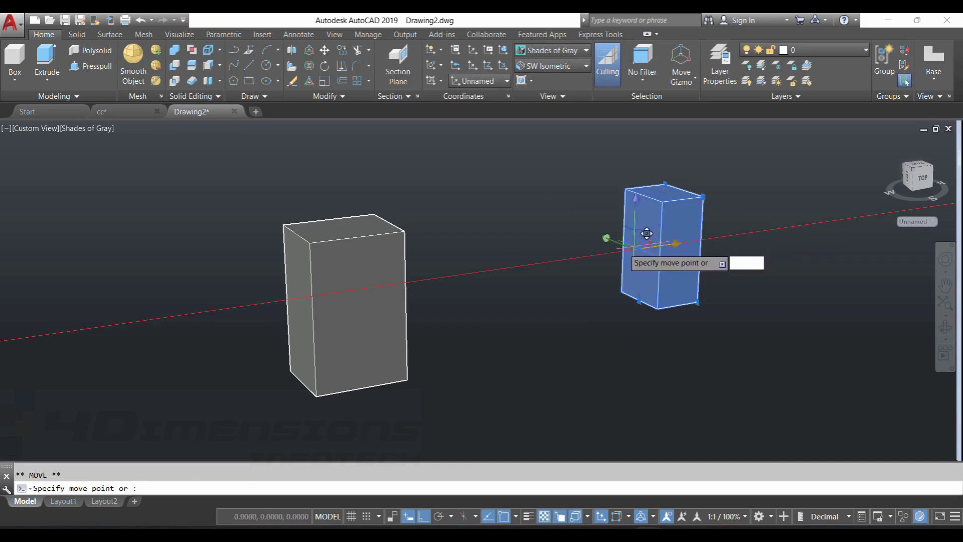
left_click(551, 259)
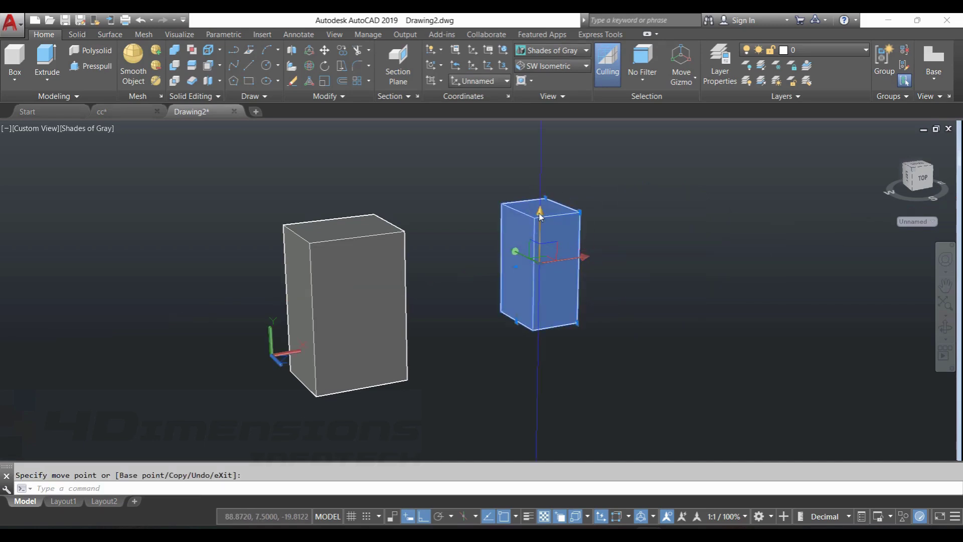
left_click(540, 214)
left_click(532, 343)
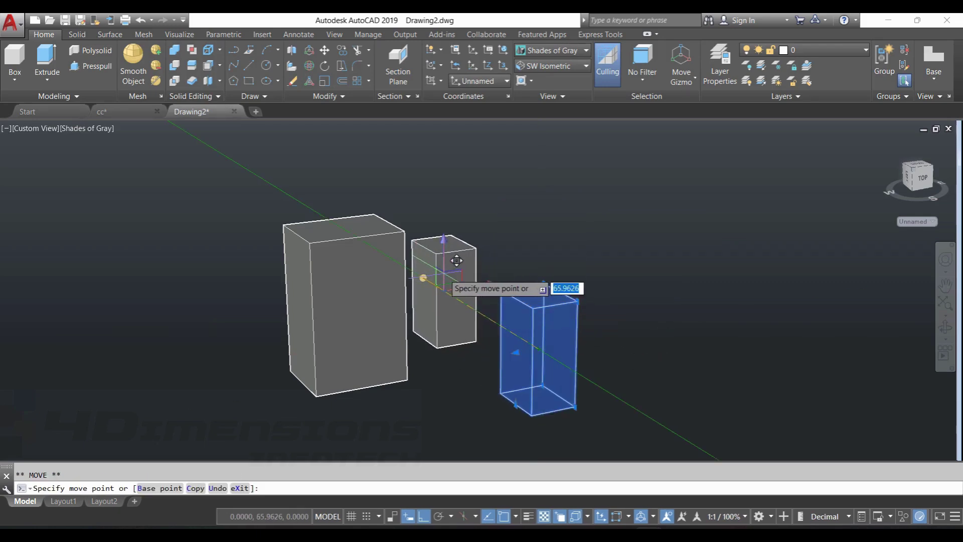
left_click(430, 285)
key("Escape")
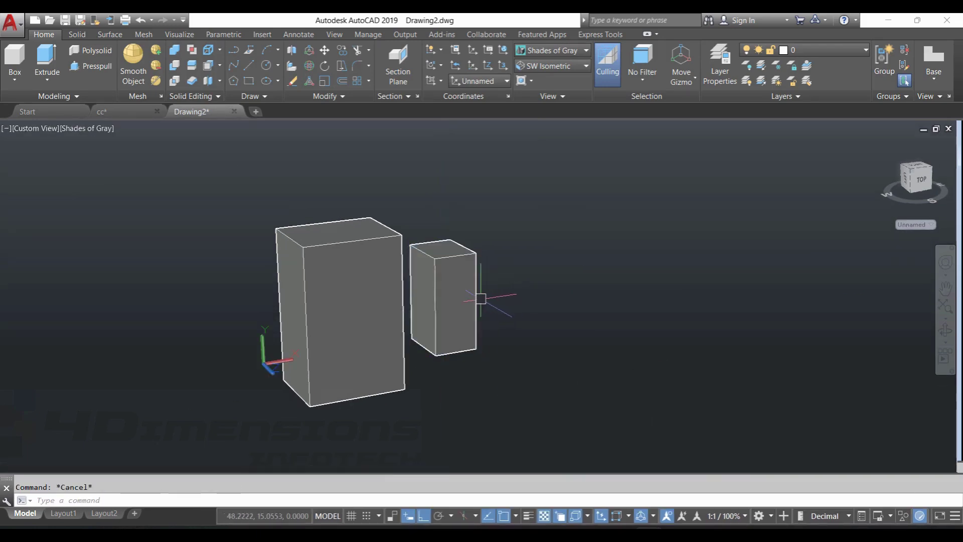
Step: Move the large box along the X axis away from the smaller box with the move gizmo
left_click(326, 296)
left_click(390, 305)
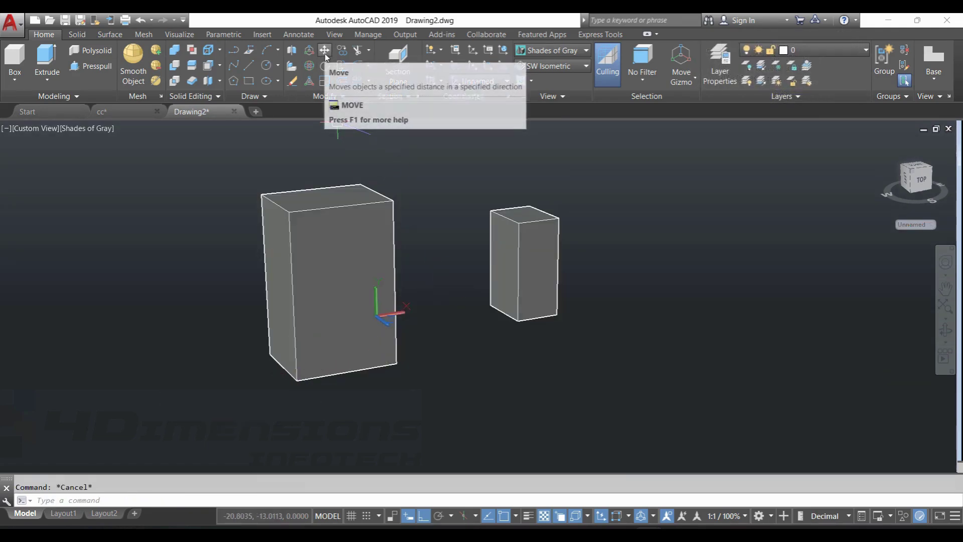
left_click(325, 50)
left_click(523, 225)
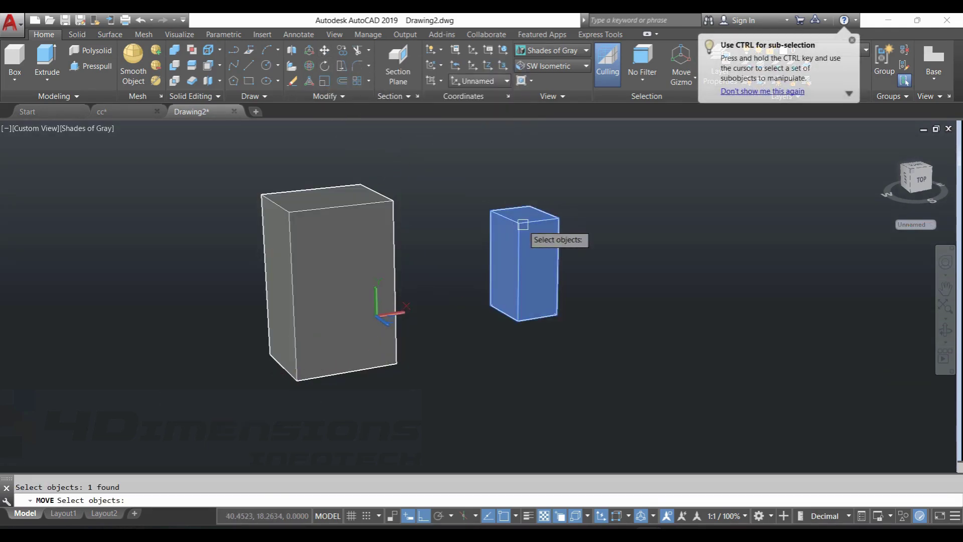
key("Return")
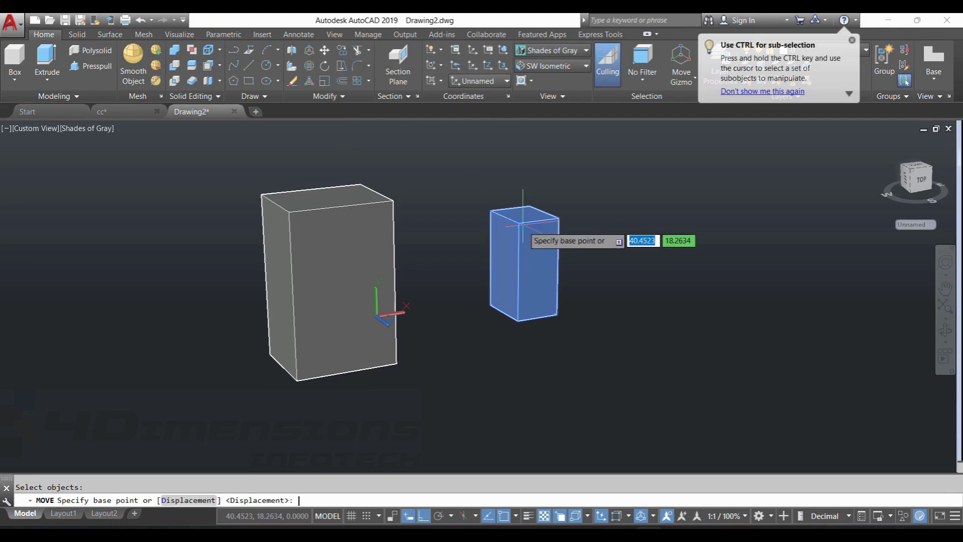
left_click(516, 321)
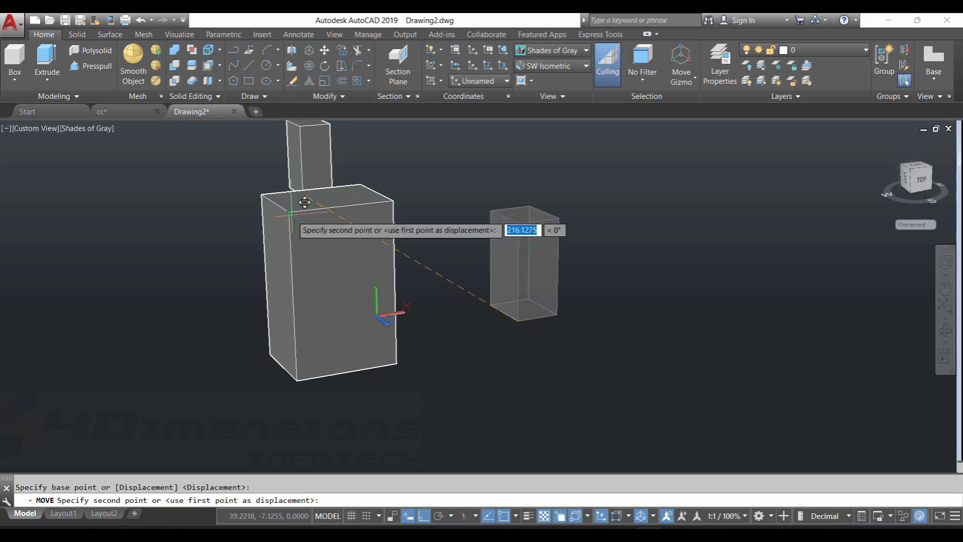
key("Escape")
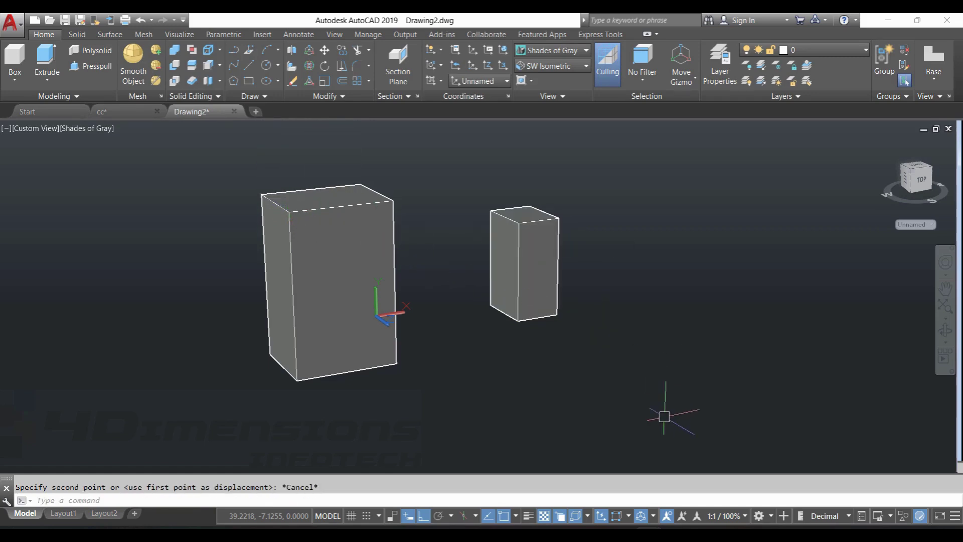
Step: Move the smaller box by its bottom front corner onto the top front corner of the large box, using 3D vertex snaps
left_click(587, 515)
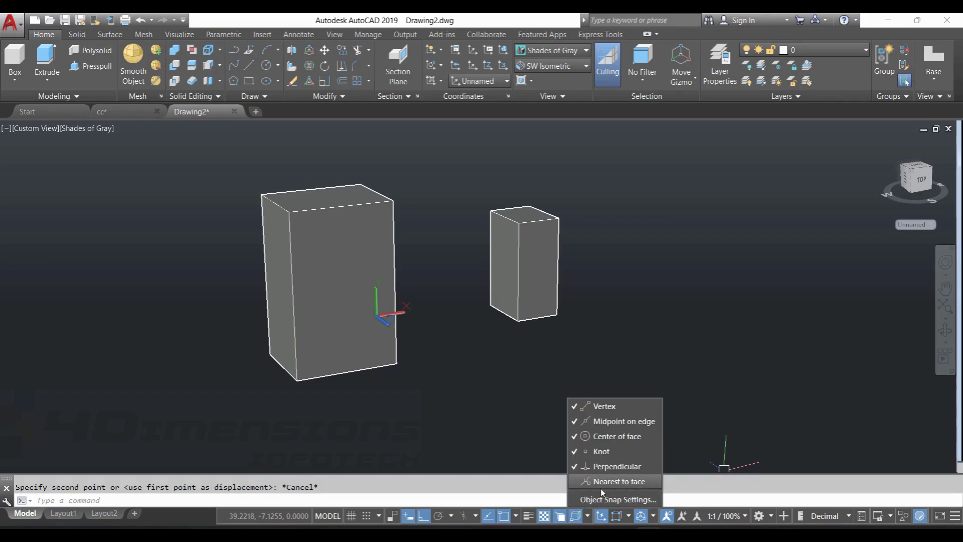
left_click(601, 487)
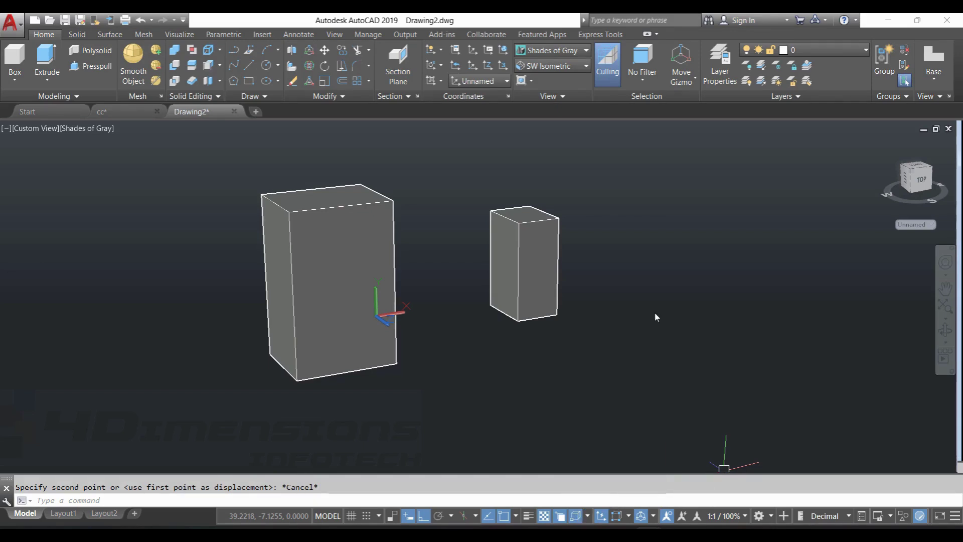
left_click(325, 50)
left_click(531, 258)
key("Return")
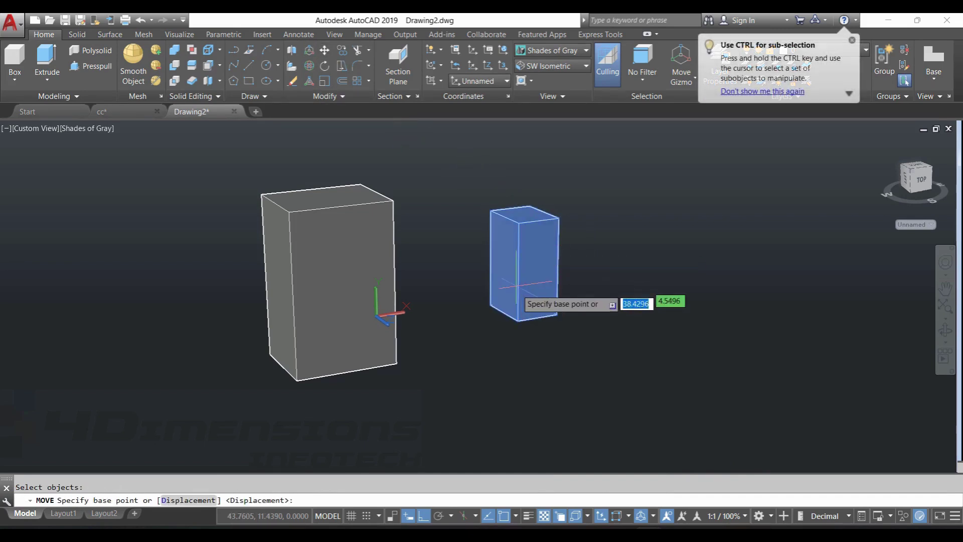
left_click(517, 321)
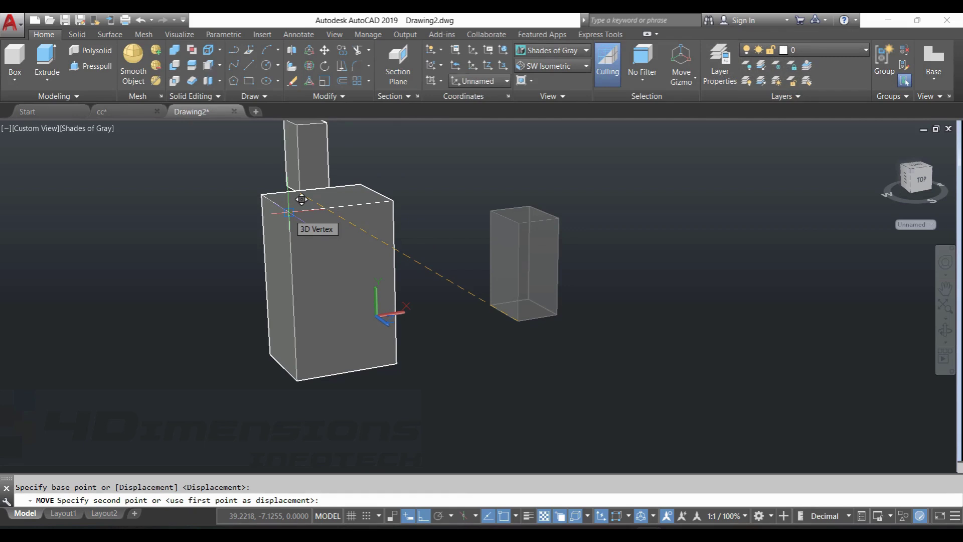
left_click(301, 199)
scroll(441, 226, "down", 2)
key("Escape")
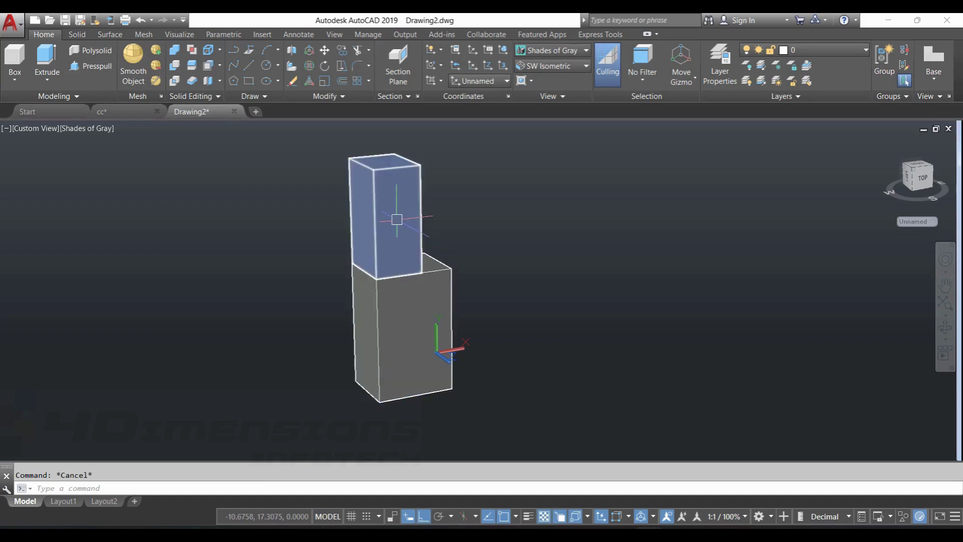
Step: Union the small upper box and the large lower box into one solid
left_click(397, 219)
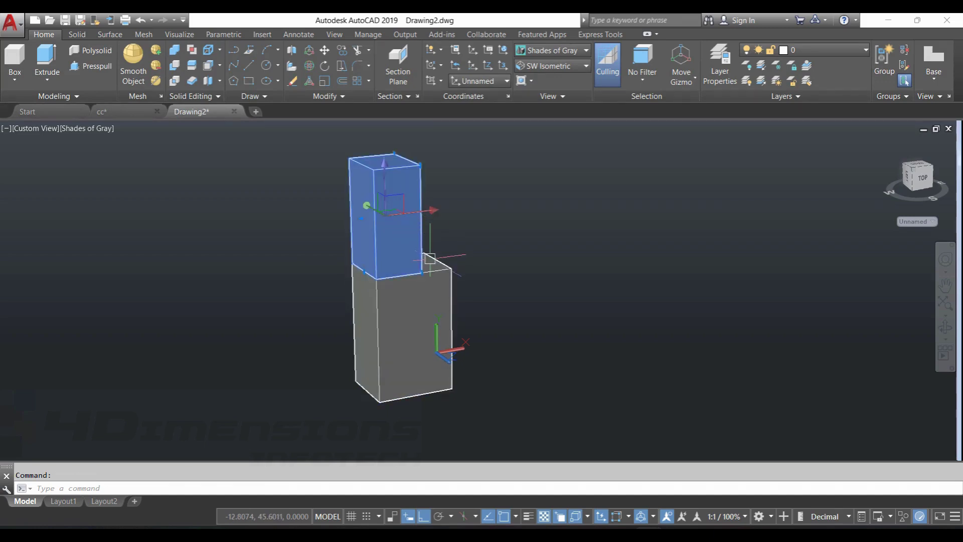
left_click(419, 304)
key("Escape")
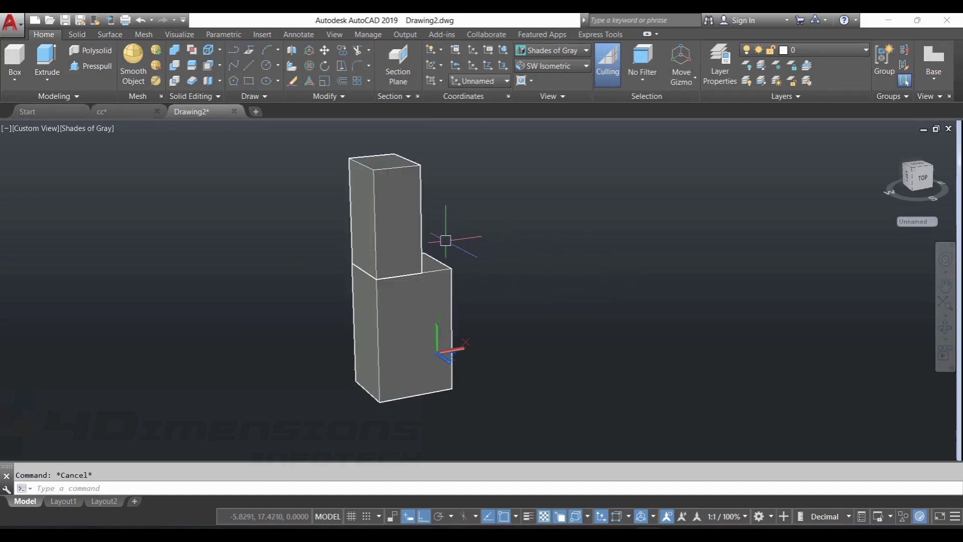
left_click(424, 303)
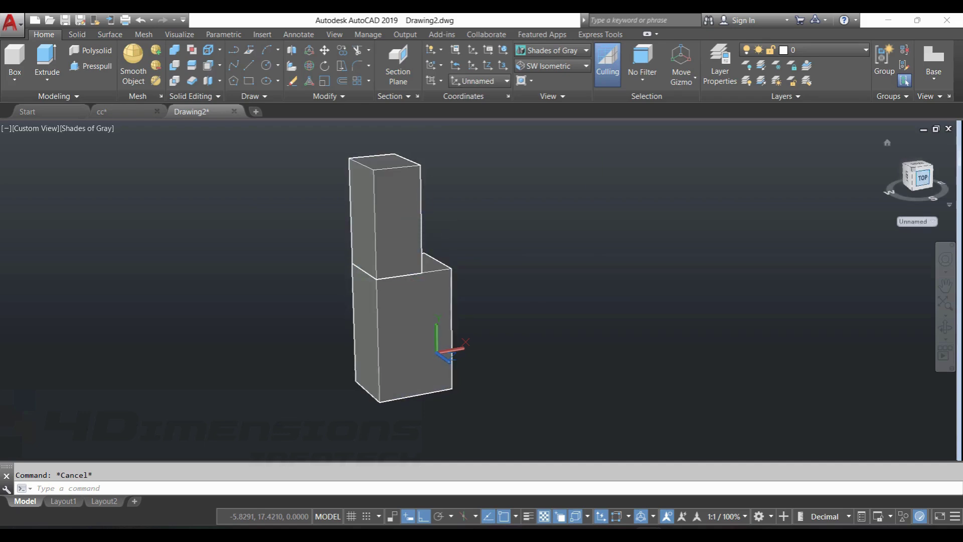
left_click(175, 50)
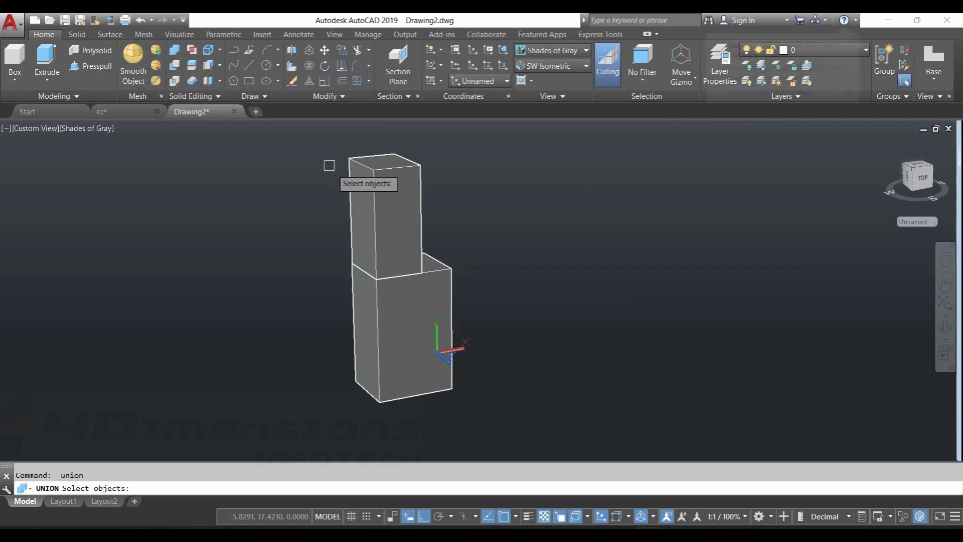
left_click(400, 209)
left_click(414, 297)
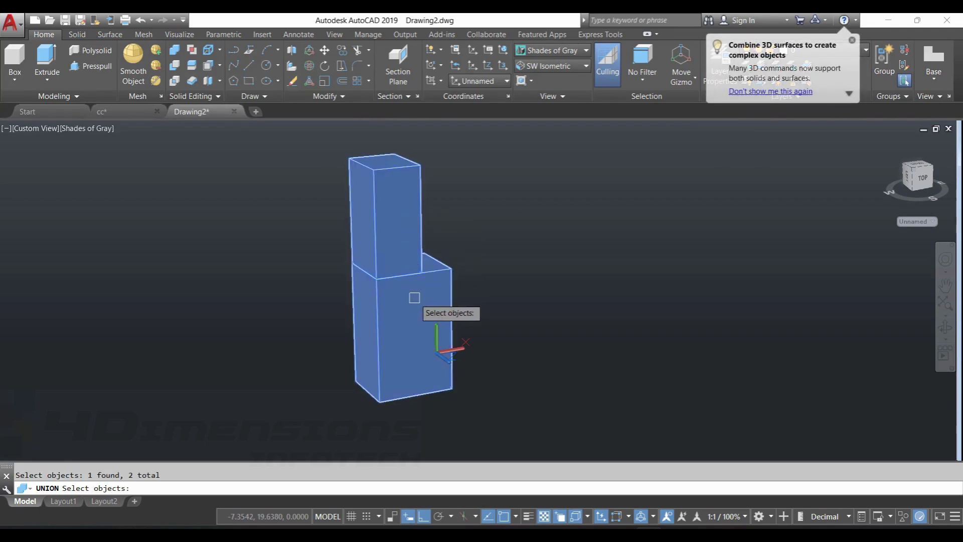
key("Return")
scroll(389, 278, "up", 1)
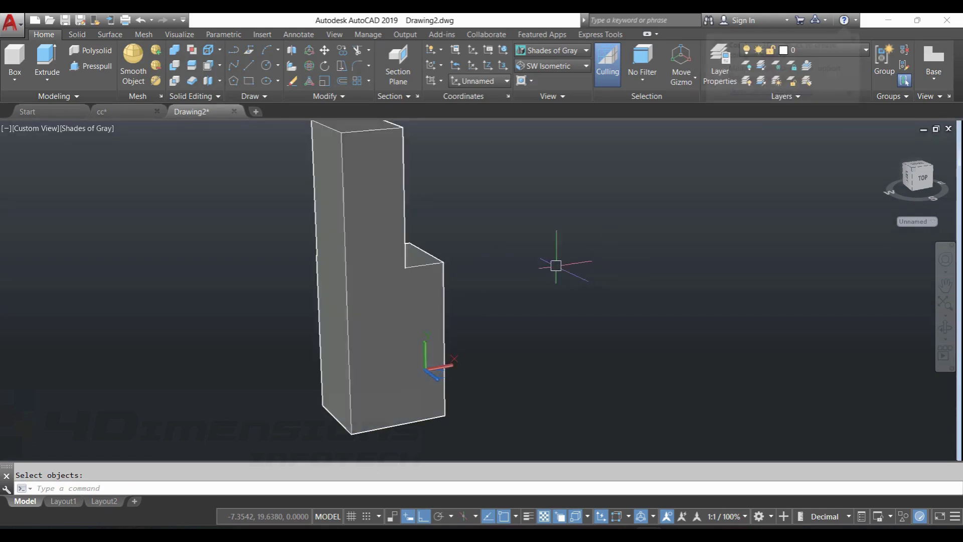
key("Escape")
scroll(482, 289, "down", 2)
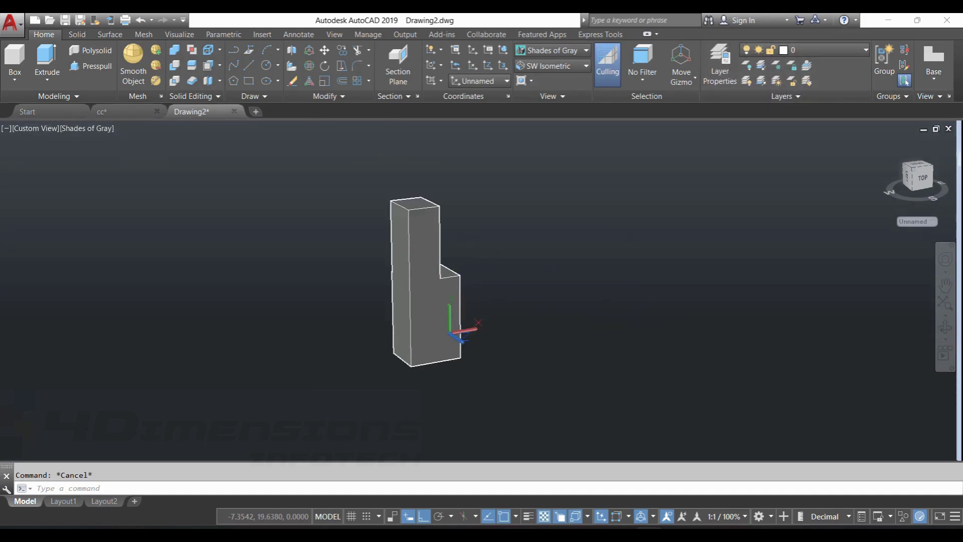
Step: Undo the union of the two stacked boxes
key("ctrl+a")
key("Escape")
scroll(541, 243, "up", 2)
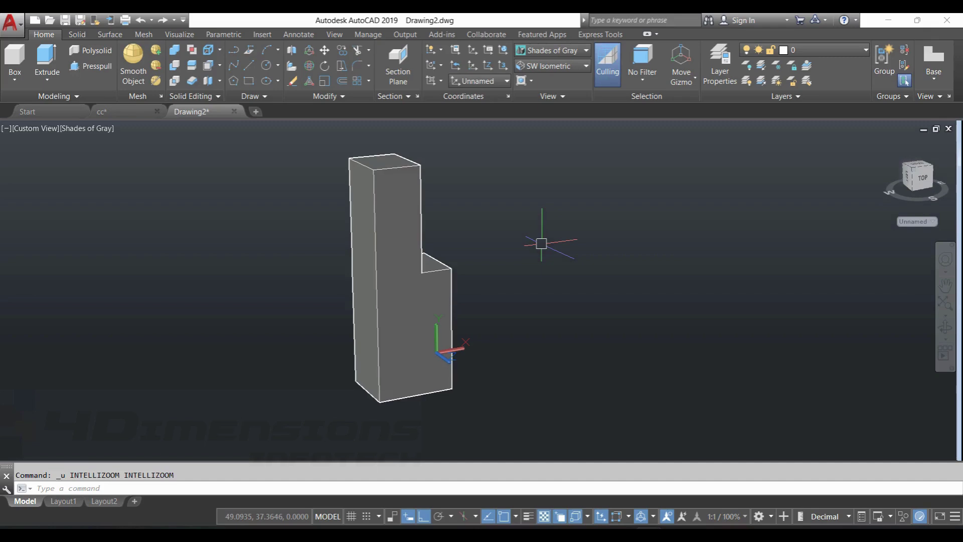
middle_click_drag(455, 258, 467, 257)
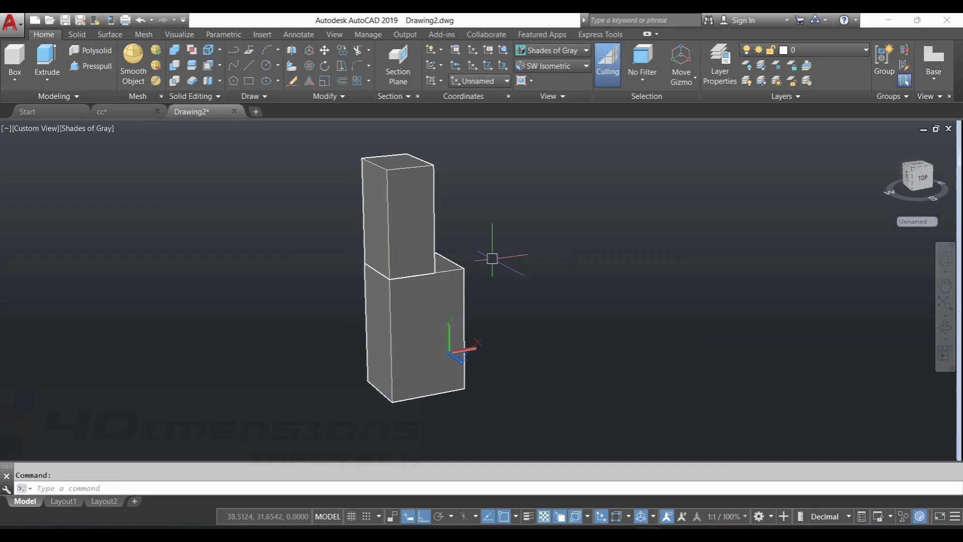
Step: Combine the two stacked boxes into a single stepped solid with Union
left_click(419, 183)
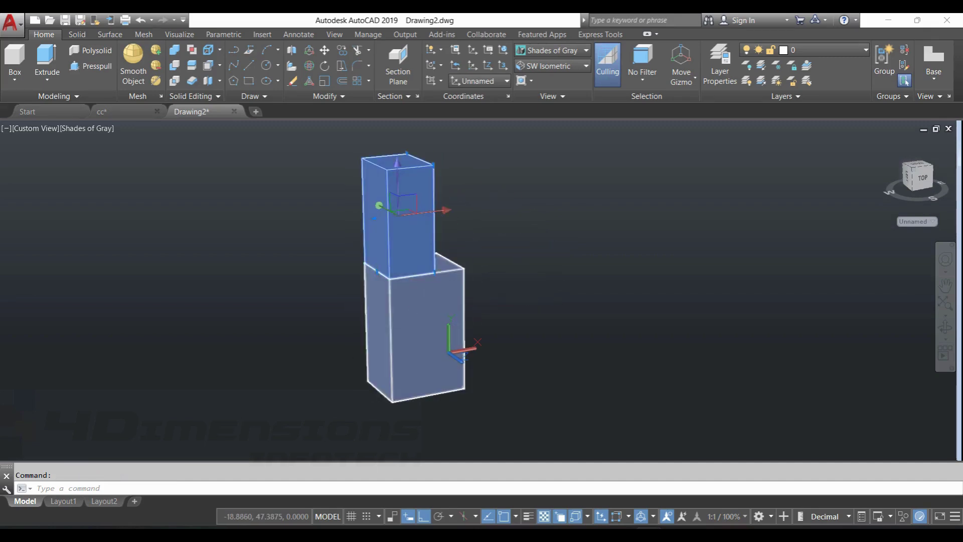
key("Escape")
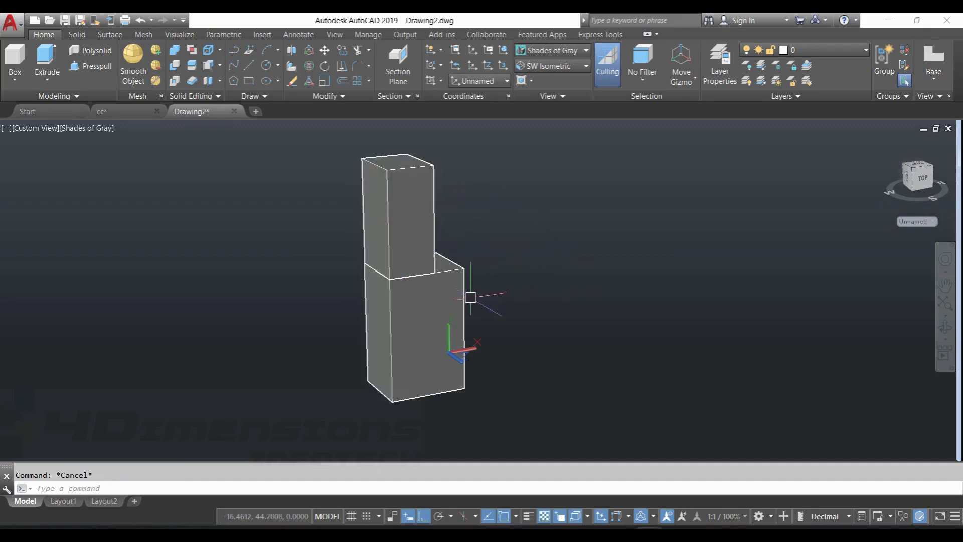
left_click(443, 298)
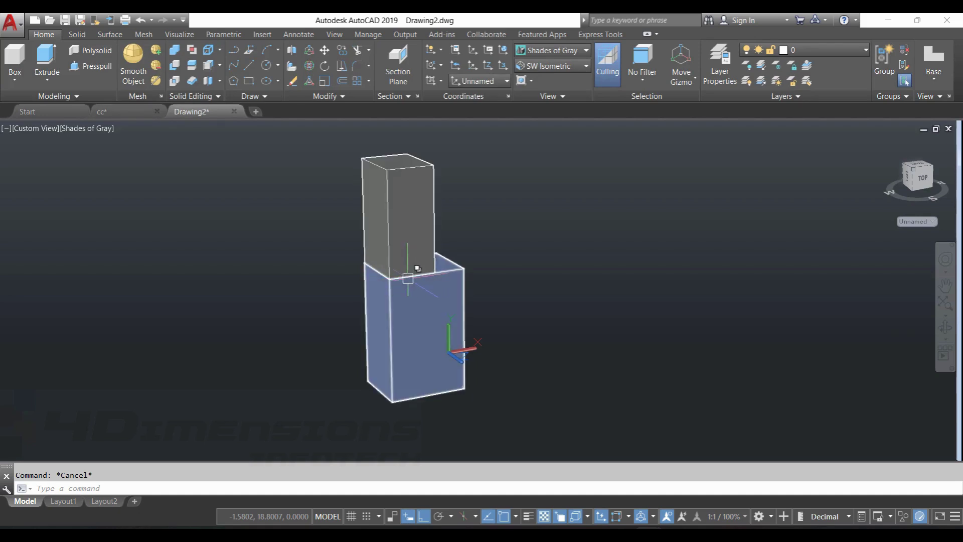
left_click(176, 56)
left_click(411, 236)
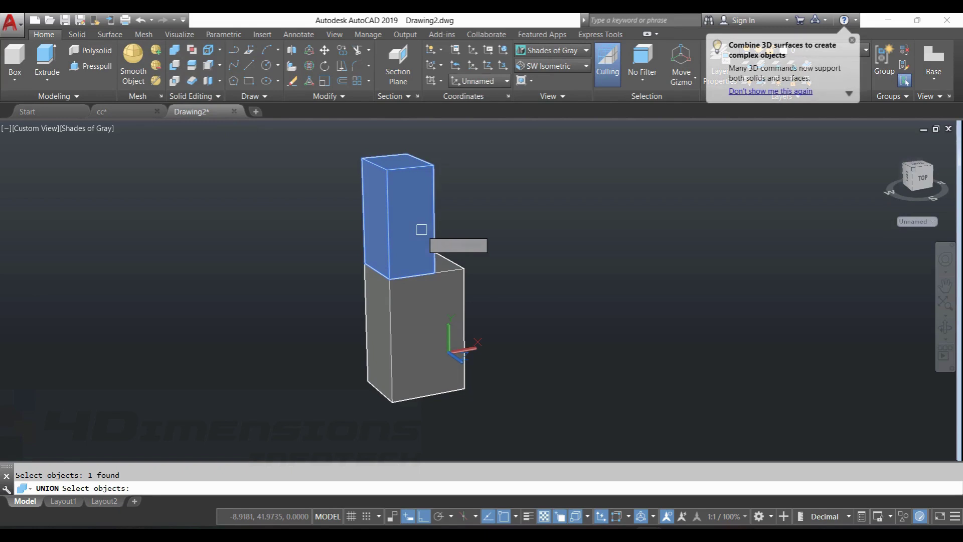
left_click(419, 294)
key("Return")
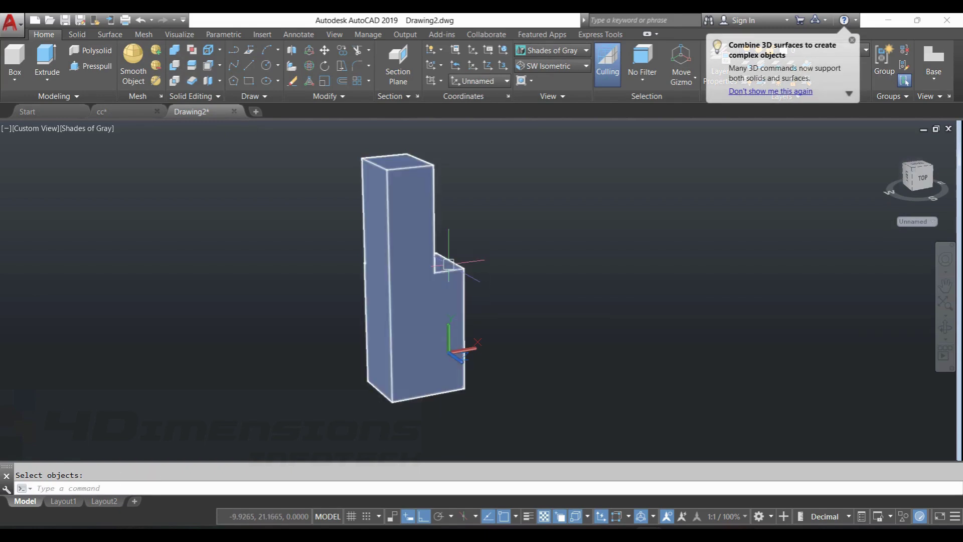
key("Escape")
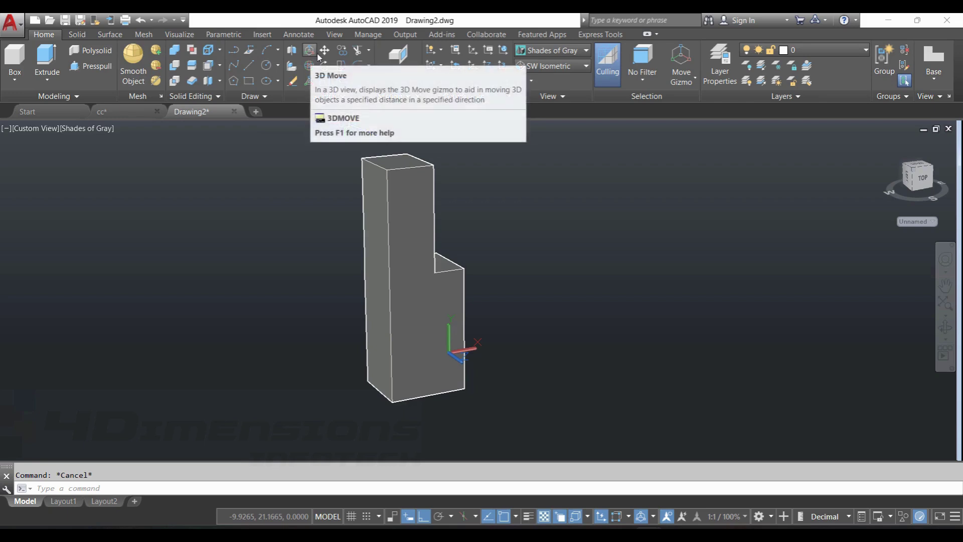
left_click(449, 284)
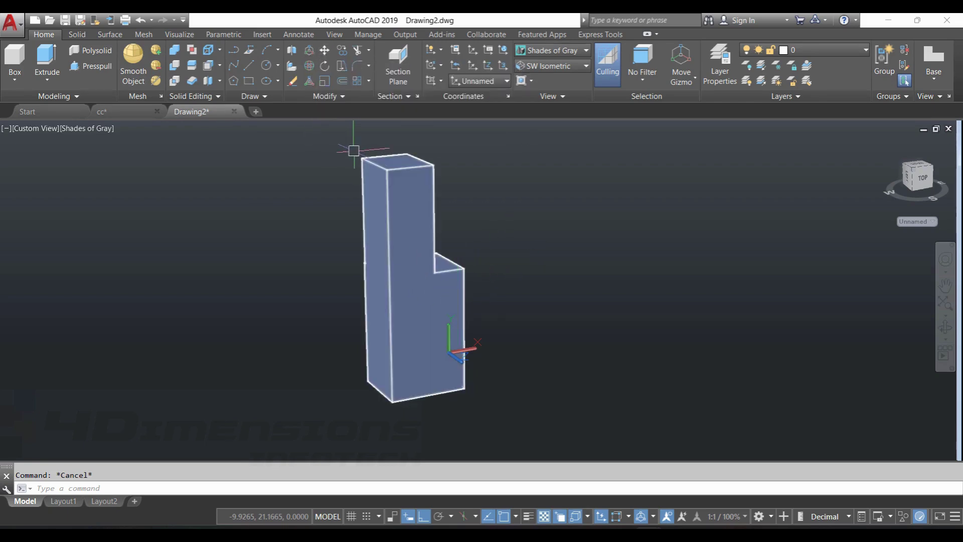
key("Escape")
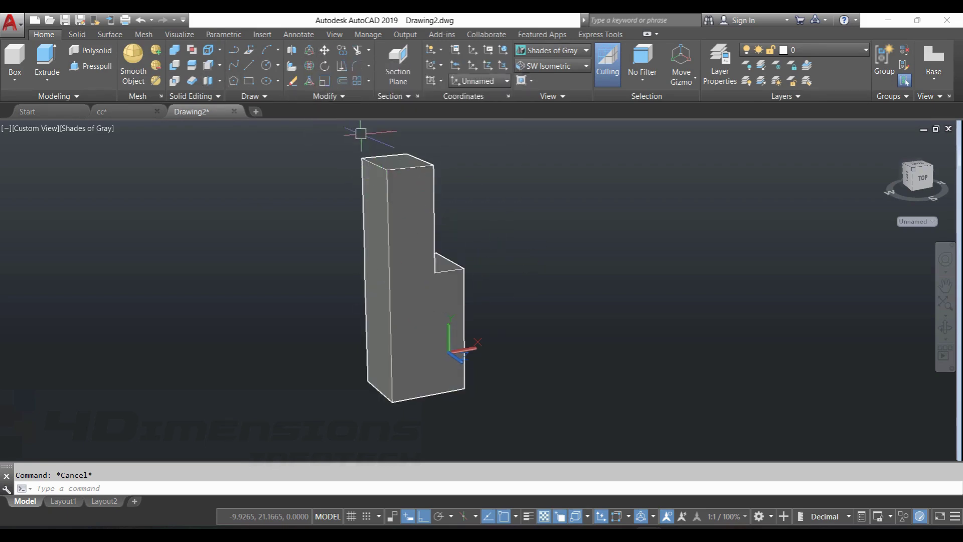
Step: Mirror the stepped solid with 3D Mirror across three corner points of its tall flat side face, keeping the source object
left_click(292, 52)
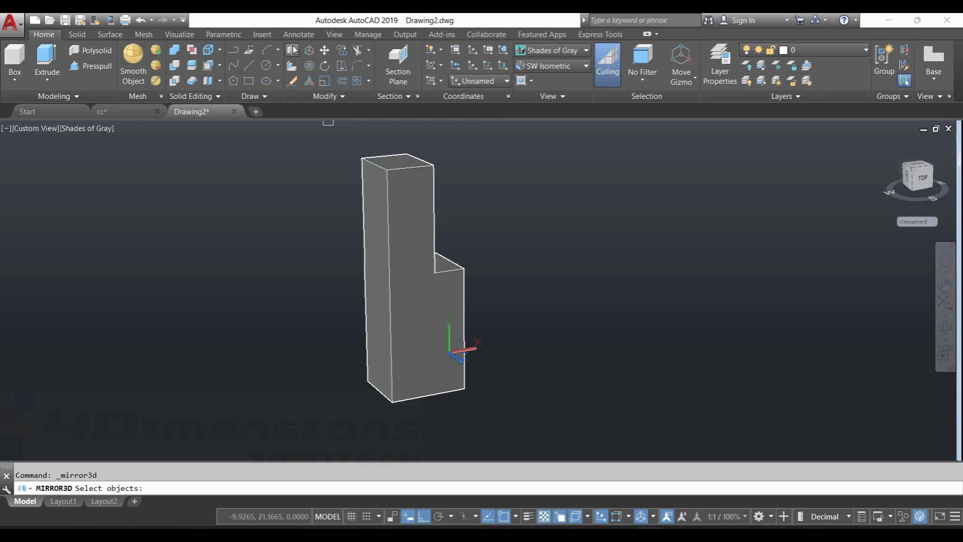
left_click(402, 196)
key("Return")
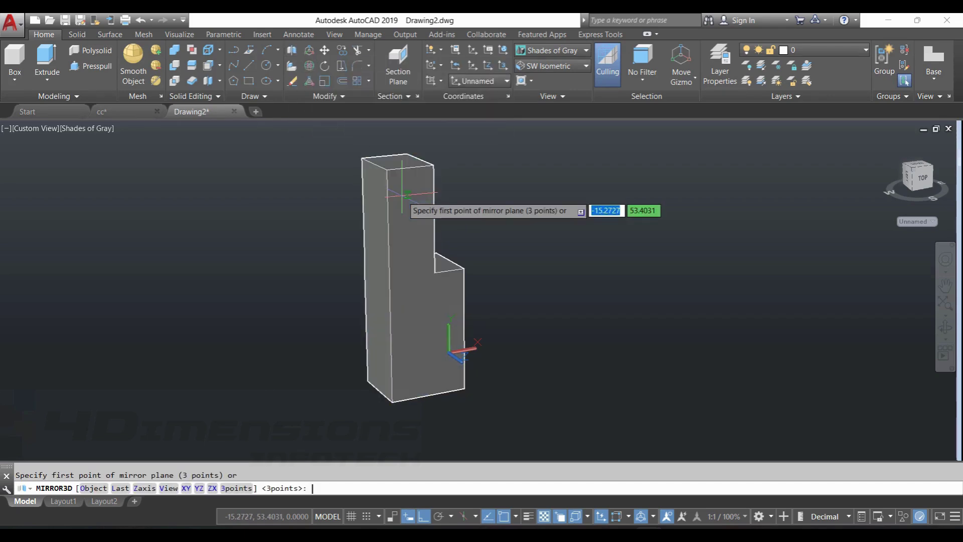
scroll(413, 152, "up", 2)
left_click(413, 153)
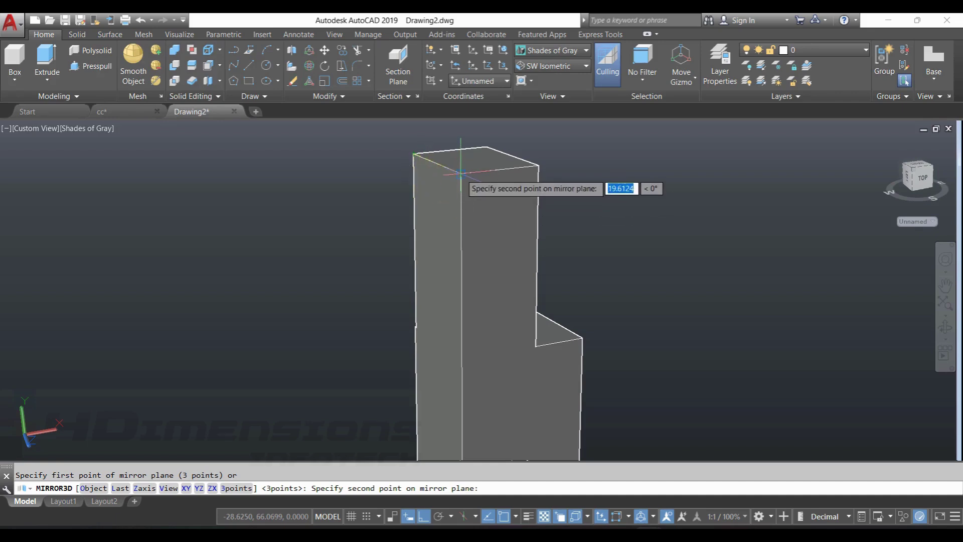
left_click(461, 173)
scroll(464, 180, "down", 3)
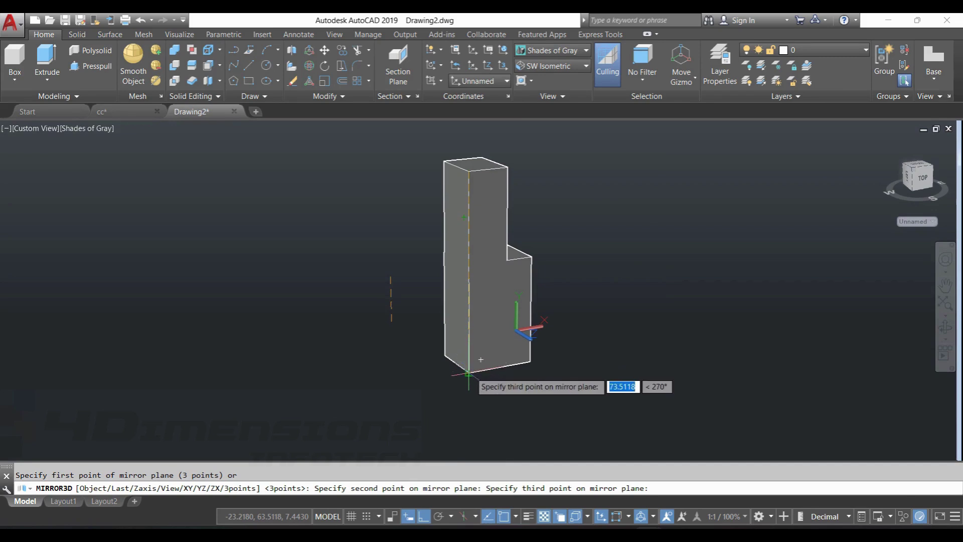
left_click(470, 371)
key("Return")
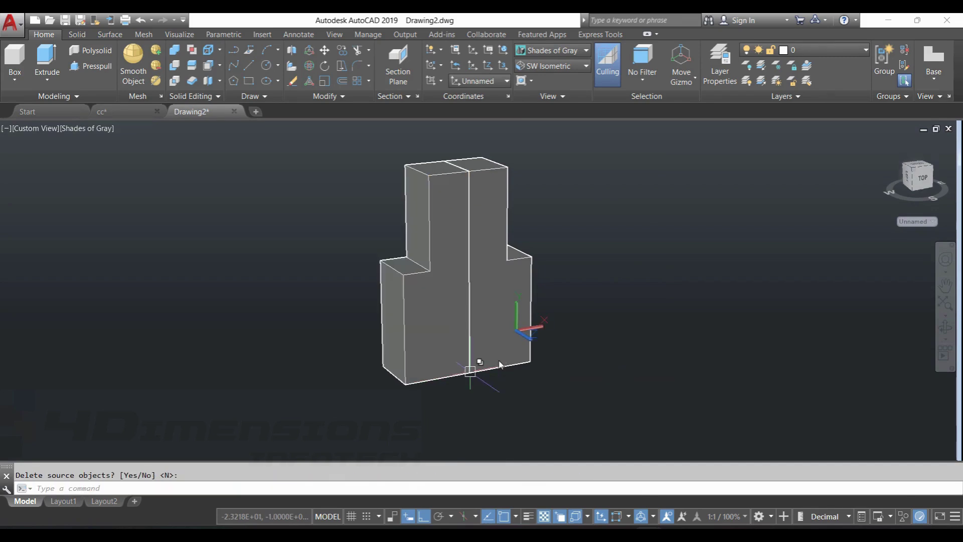
key("Escape")
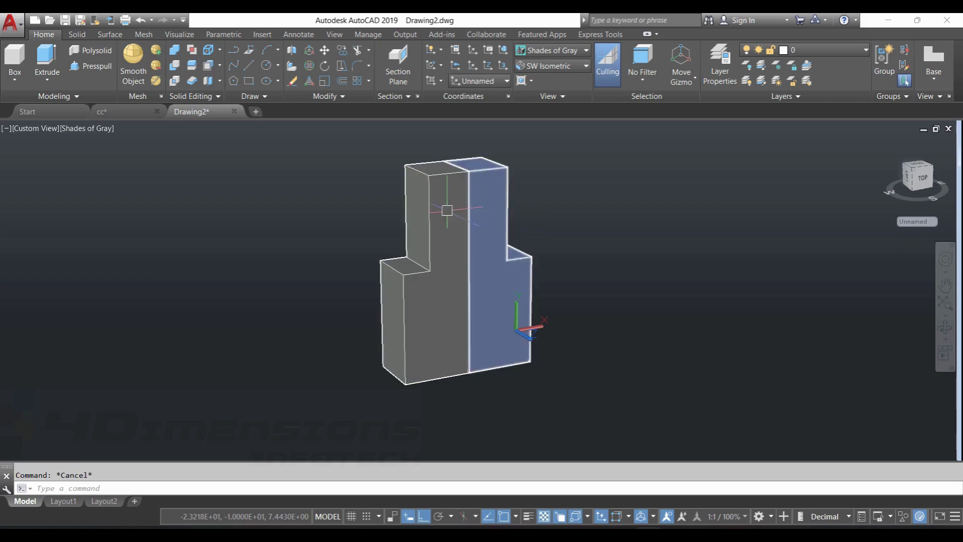
Step: Undo the 3D mirror of the stepped solid
key("ctrl+z")
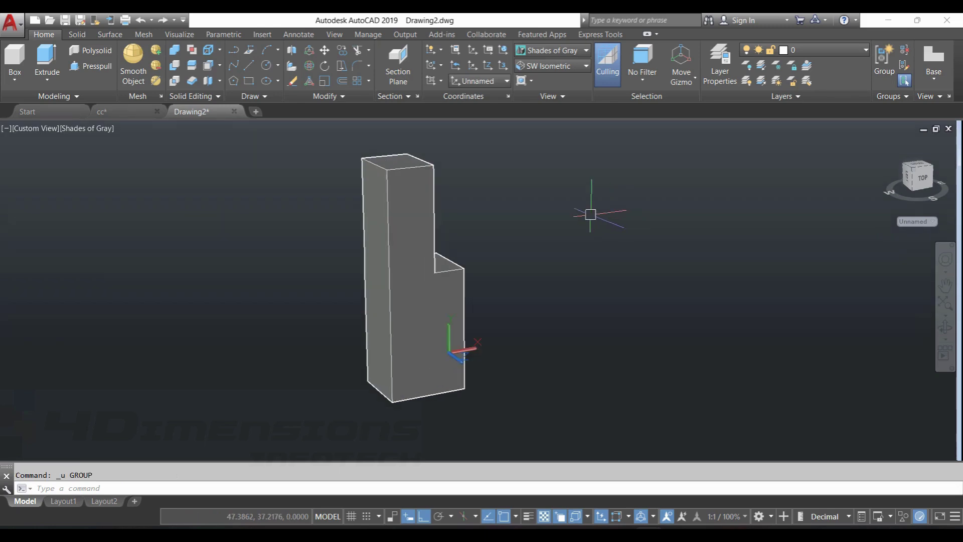
key("ctrl+z")
key("Escape")
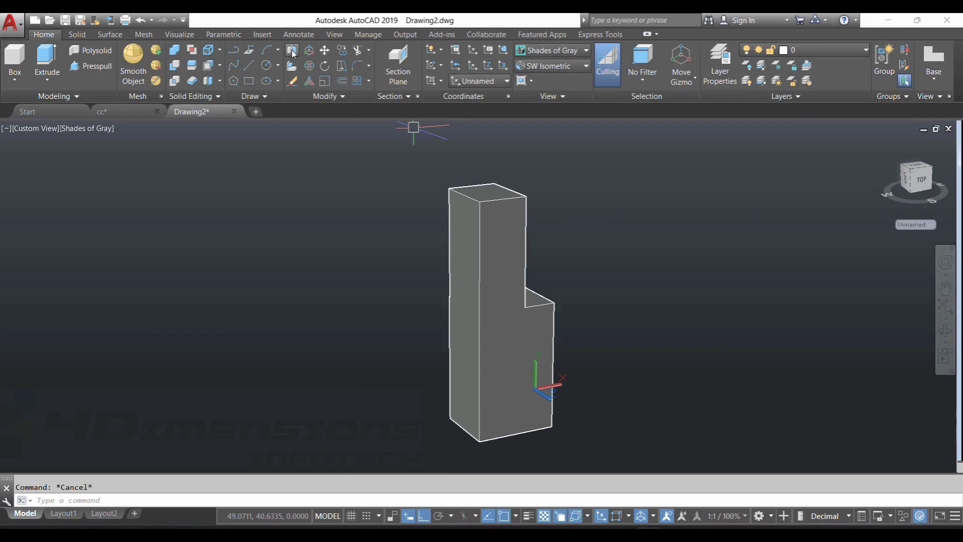
Step: Mirror the stepped solid again with 3D Mirror across the plane of its tall flat side face, picking three face corners and keeping the source
left_click(292, 51)
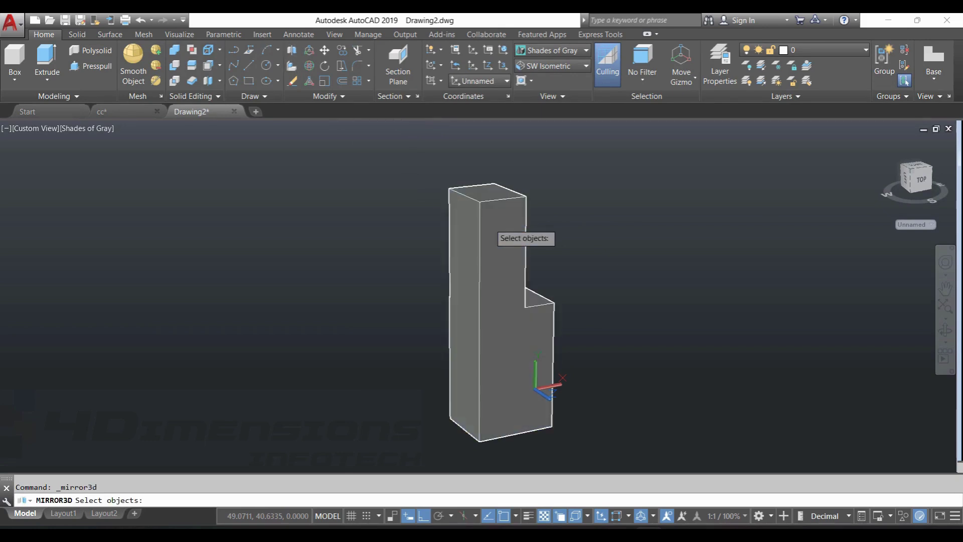
left_click(489, 222)
key("Return")
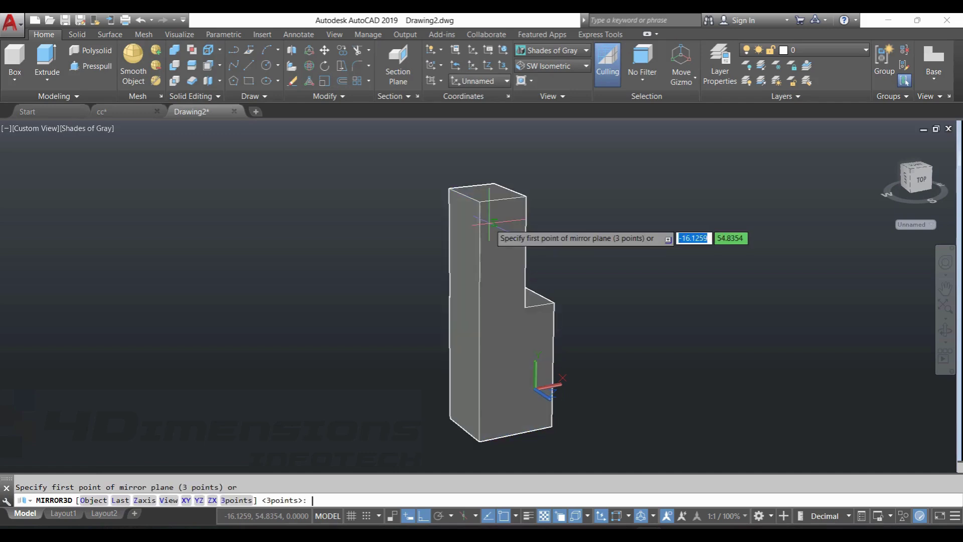
left_click(449, 189)
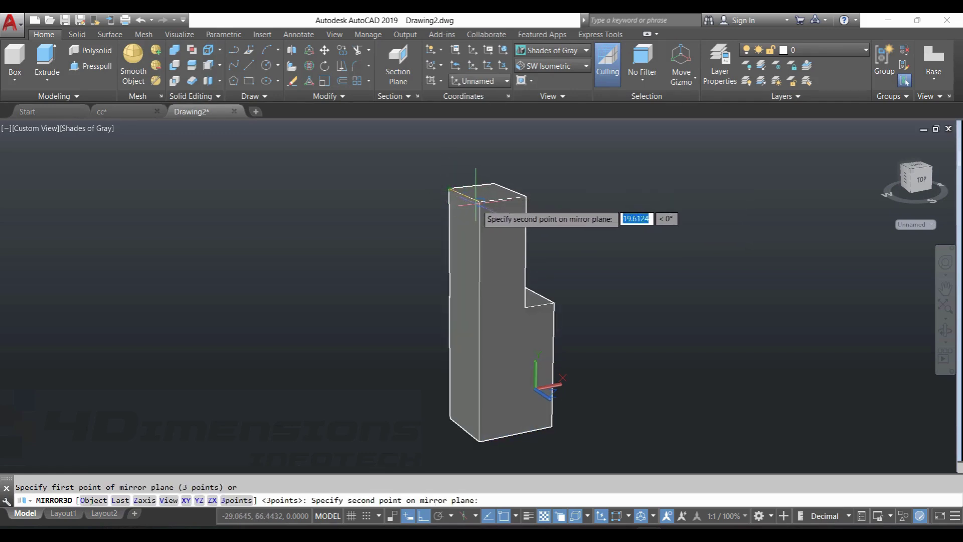
left_click(479, 201)
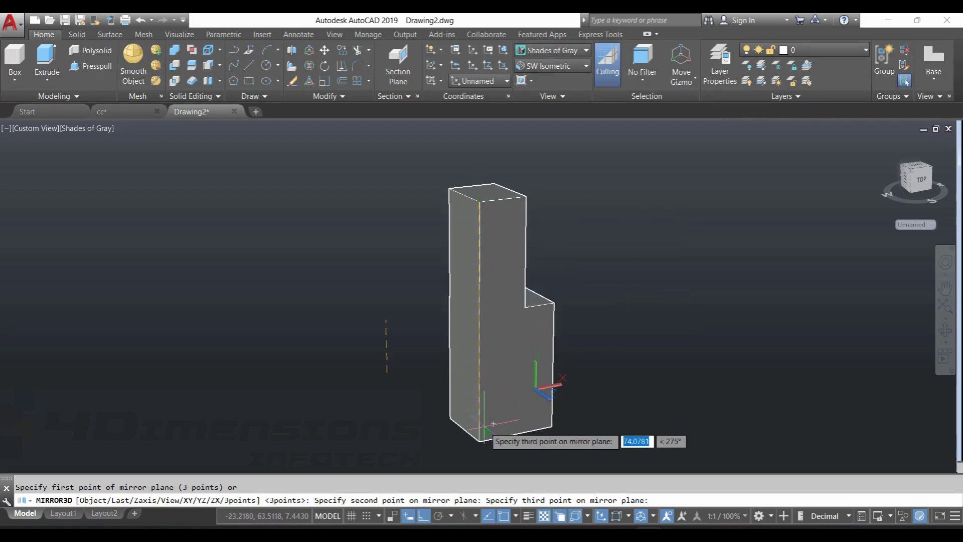
left_click(480, 441)
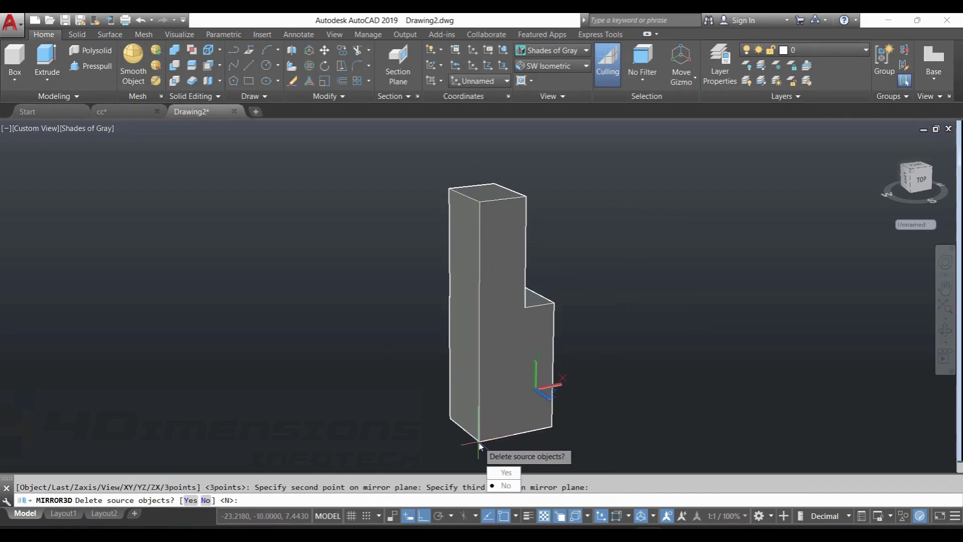
key("Return")
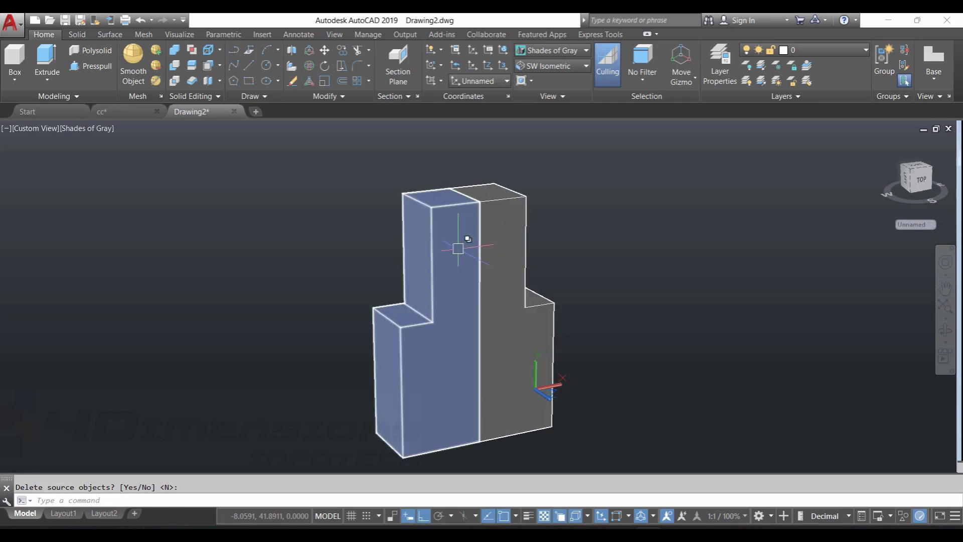
key("Escape")
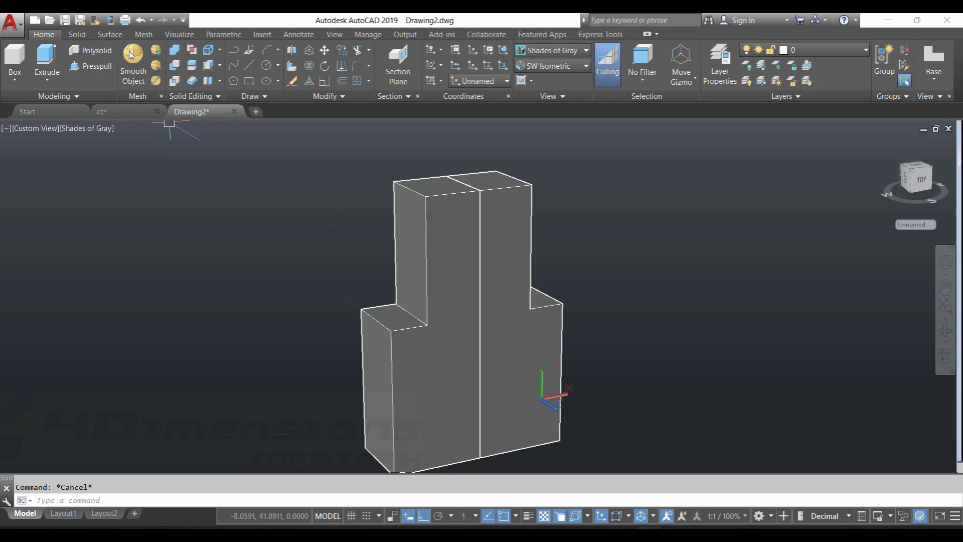
Step: Combine the stepped solid and its mirrored copy into one symmetric solid with Union
left_click(175, 52)
left_click(519, 248)
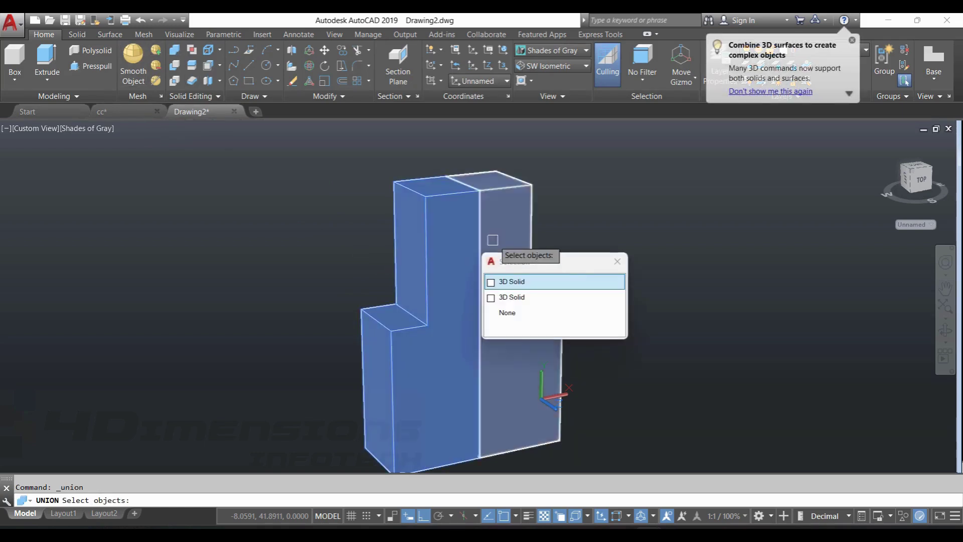
left_click(517, 281)
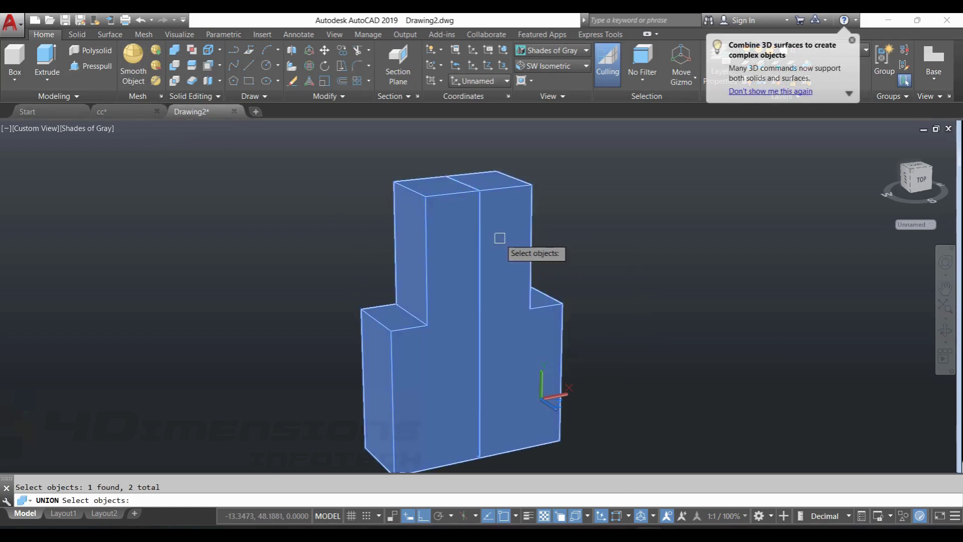
key("Return")
scroll(475, 333, "down", 3)
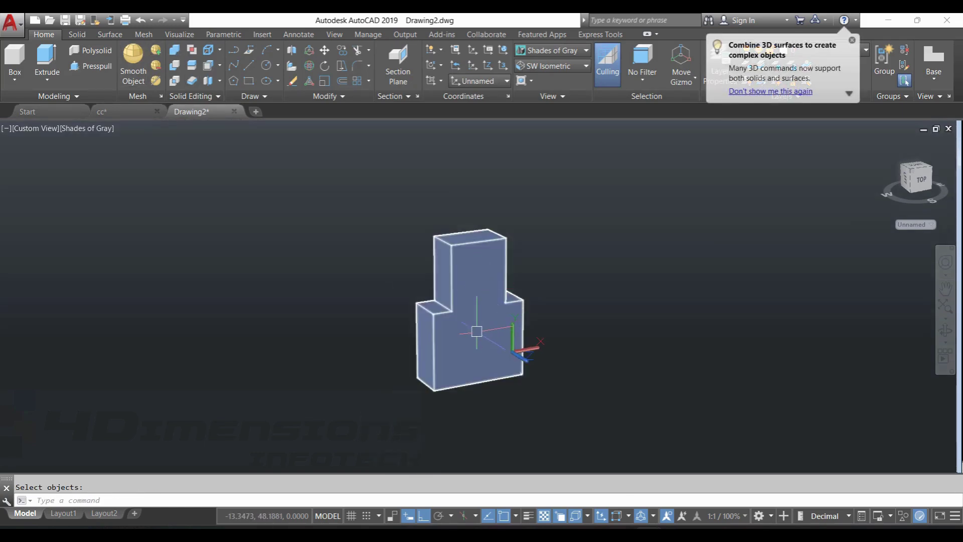
scroll(422, 244, "up", 2)
key("Escape")
scroll(464, 267, "down", 1)
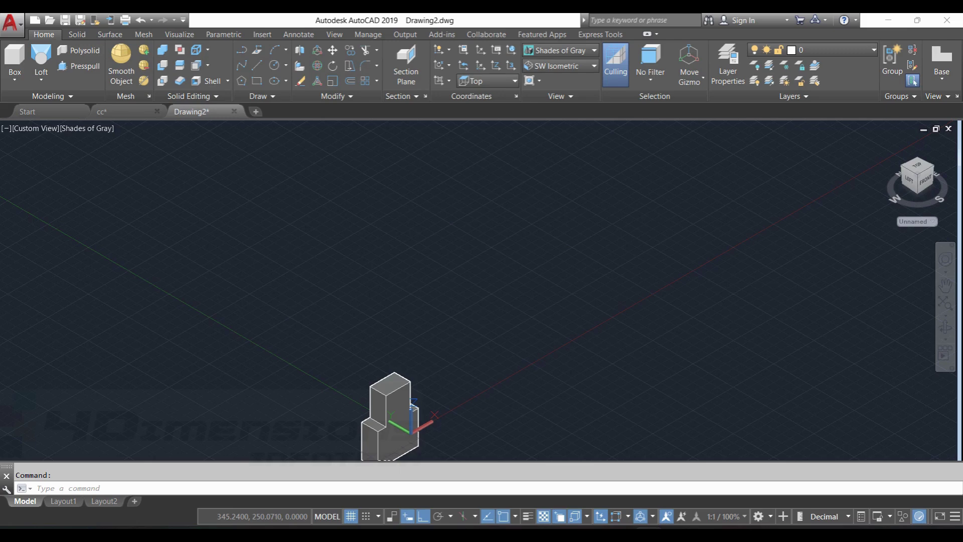
Step: Draw a rectangle on the ground plane in the empty area behind the united stepped solid
middle_click_drag(506, 299, 432, 259)
scroll(432, 258, "down", 3)
middle_click_drag(243, 150, 242, 135)
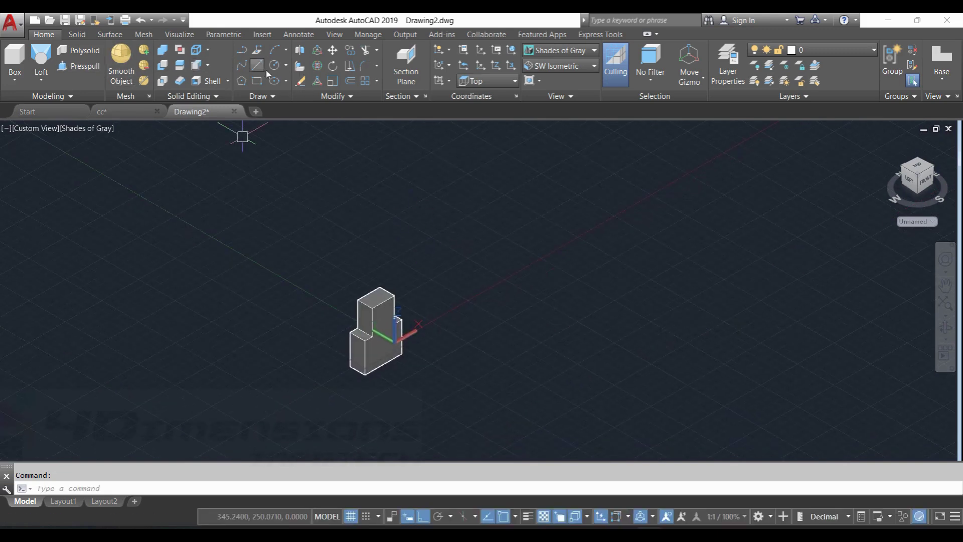
left_click(256, 81)
left_click(418, 231)
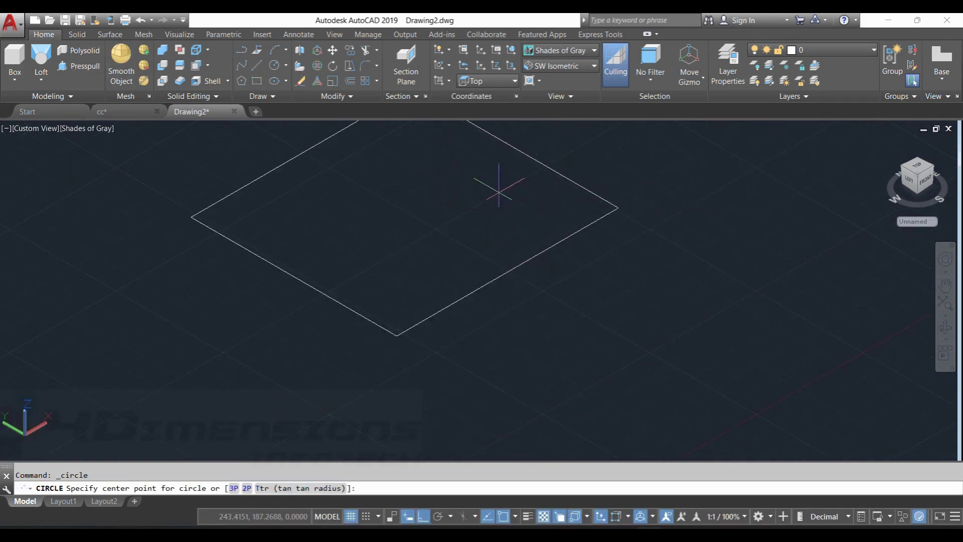
Step: Draw a circle with a radius of 30 at the centre of the rectangle
middle_click_drag(498, 189, 558, 215)
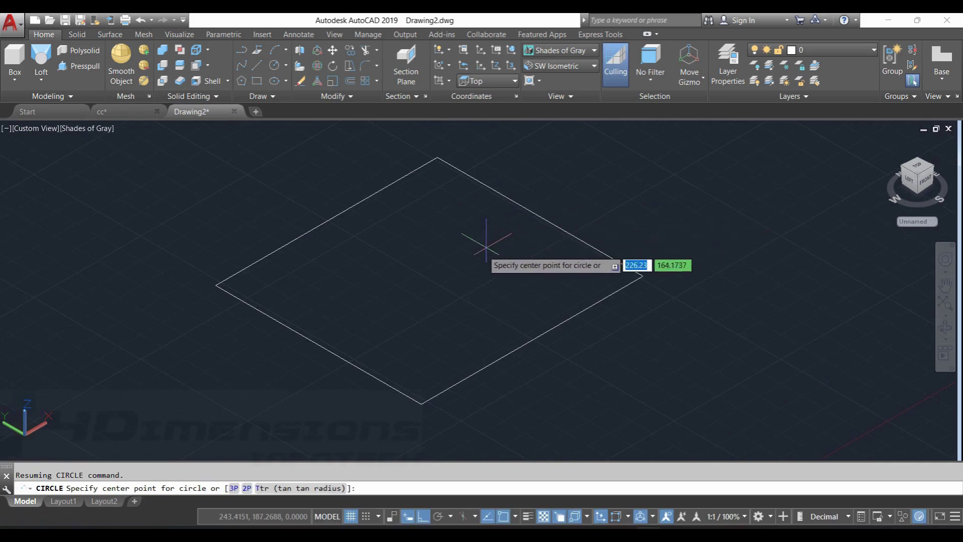
left_click(429, 280)
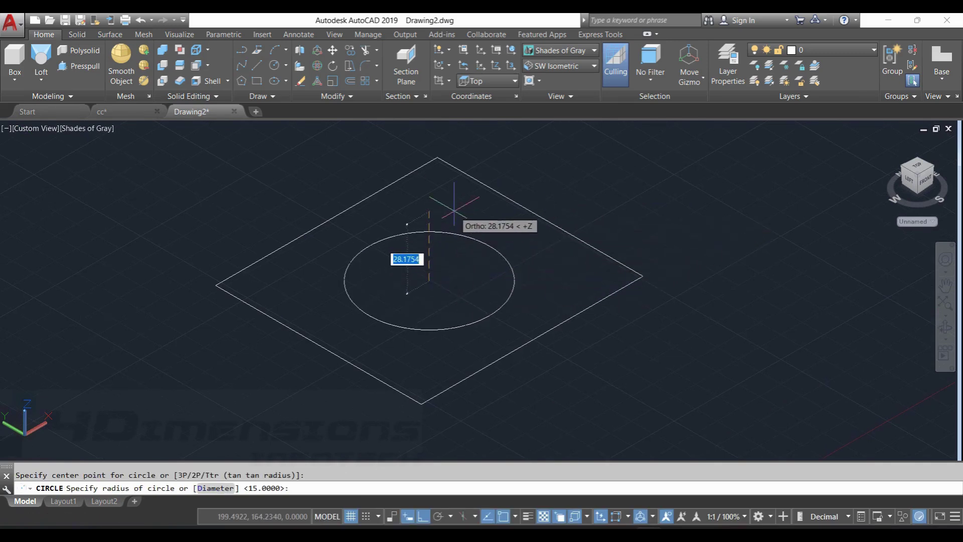
type("3")
key("Return")
scroll(454, 206, "down", 3)
key("Escape")
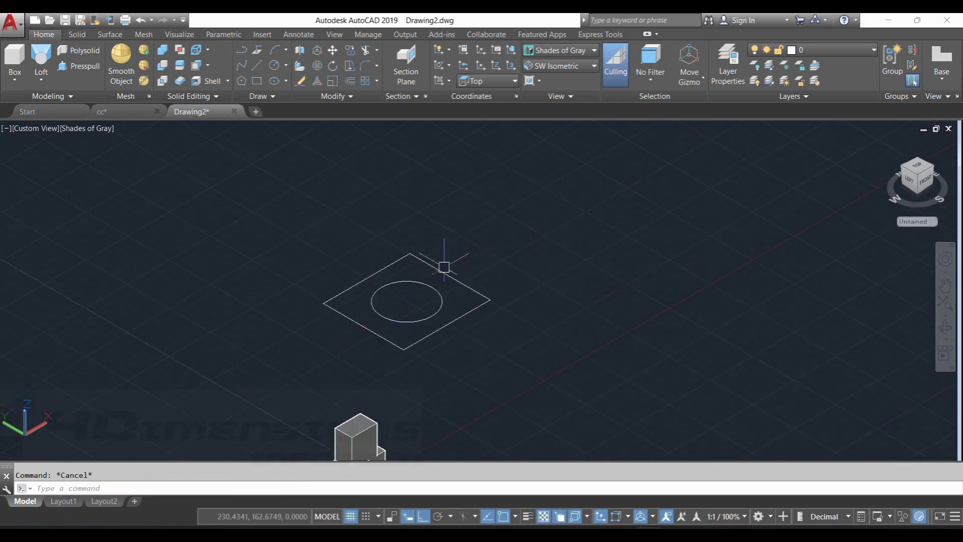
Step: Move the circle 150 units straight up along the Z axis above the rectangle
left_click(429, 284)
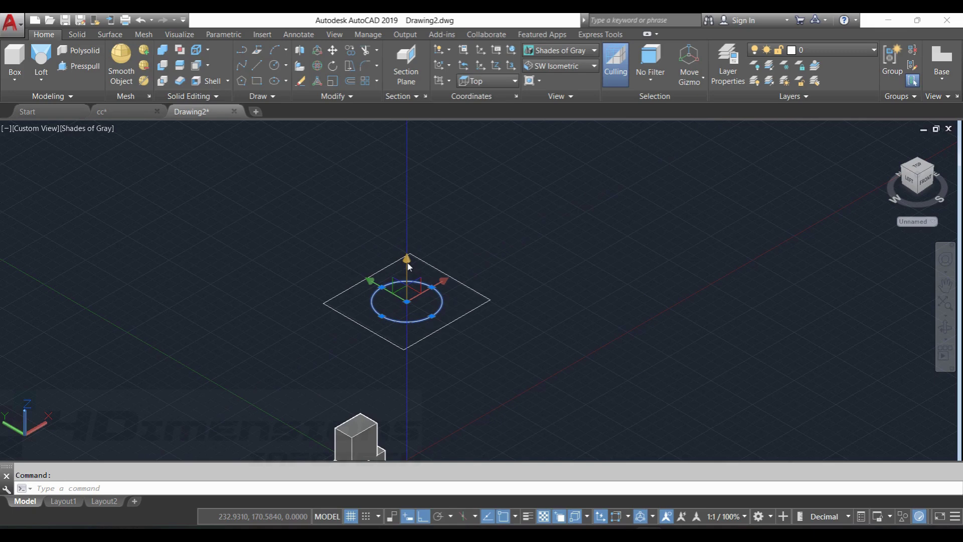
left_click(407, 301)
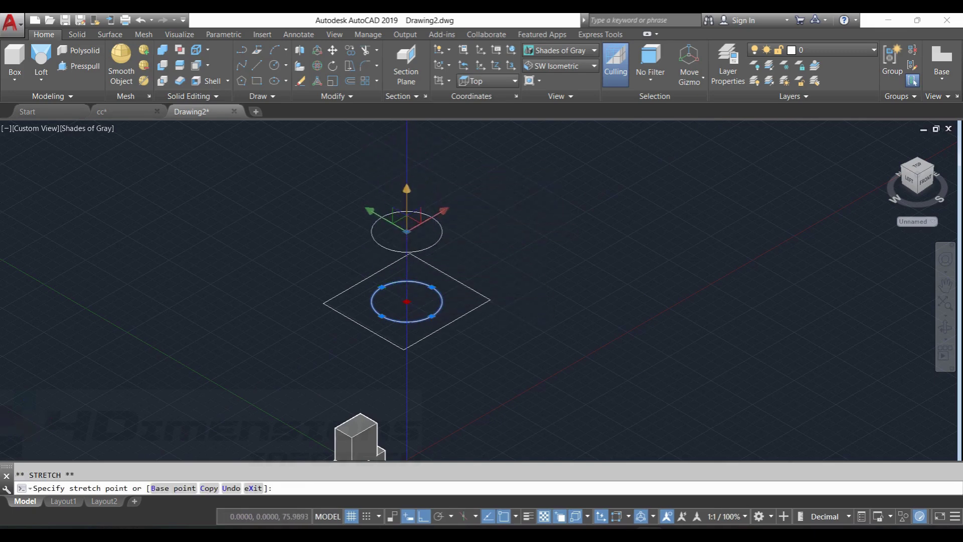
middle_click_drag(409, 221, 400, 270)
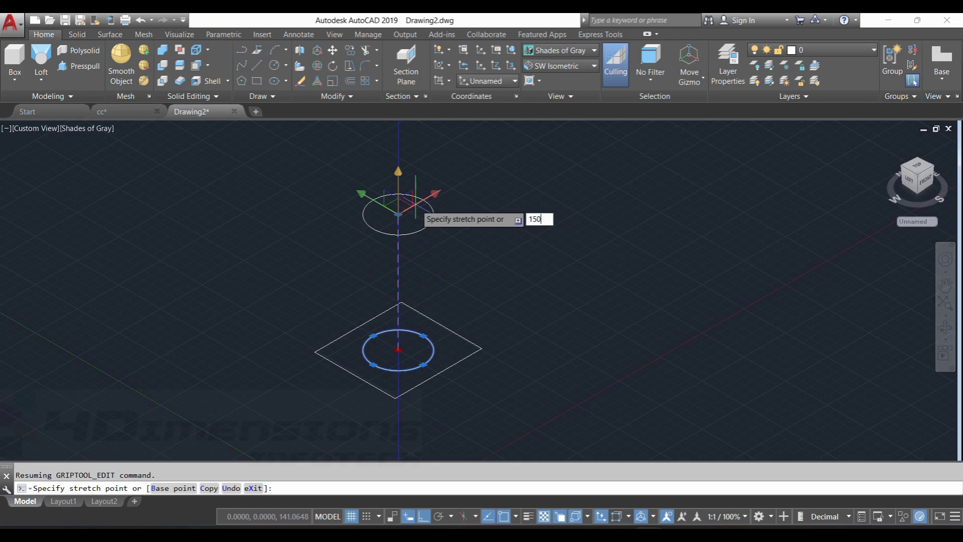
type("150")
key("Return")
key("Escape")
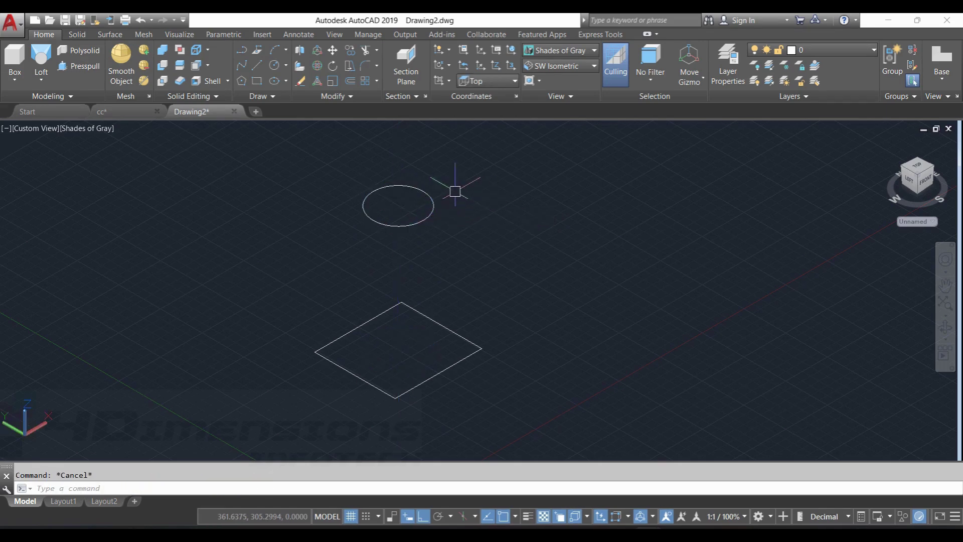
Step: Set the raised circle's radius to 35
left_click(435, 206)
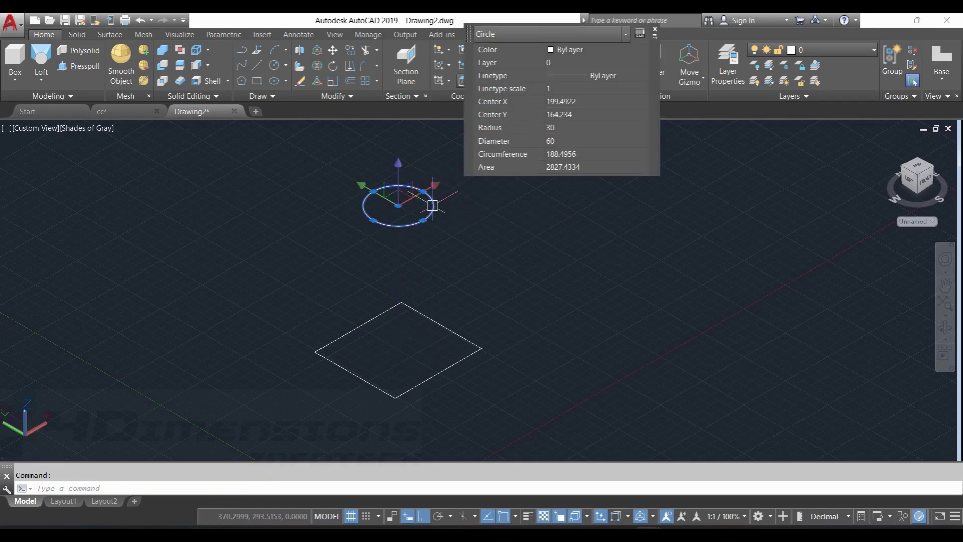
left_click(561, 129)
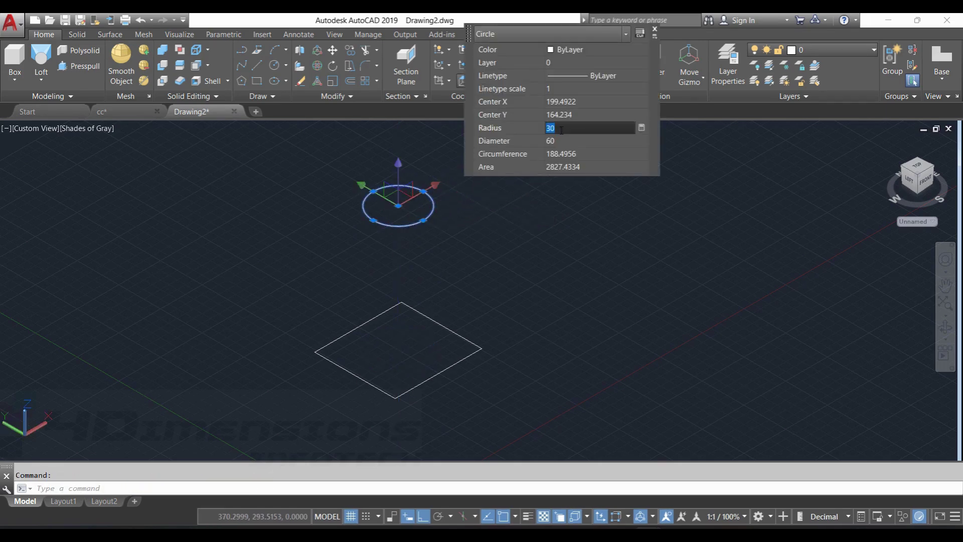
type("35")
key("Return")
key("Escape")
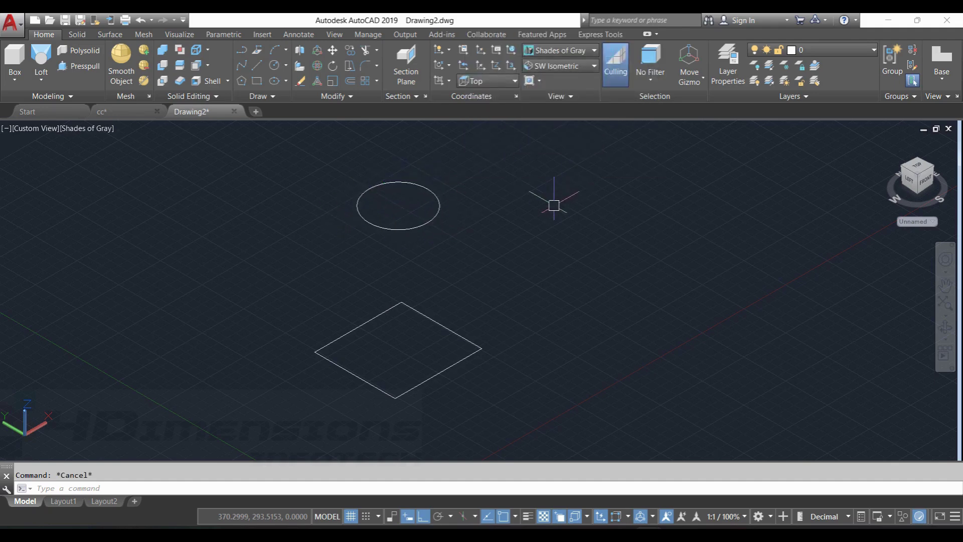
Step: Loft a solid from the rectangle up to the raised circle using the Cross sections only option
left_click(40, 75)
left_click(470, 353)
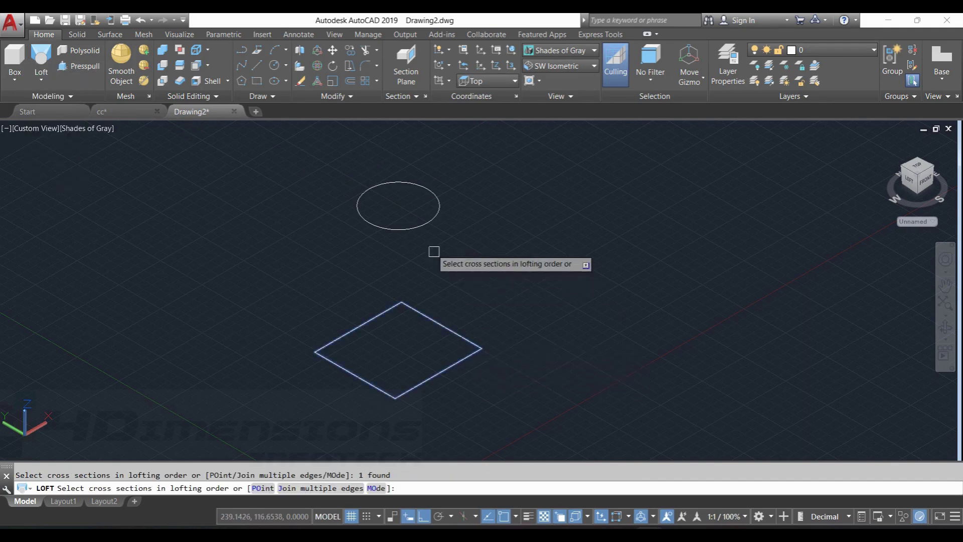
left_click(418, 226)
key("Return")
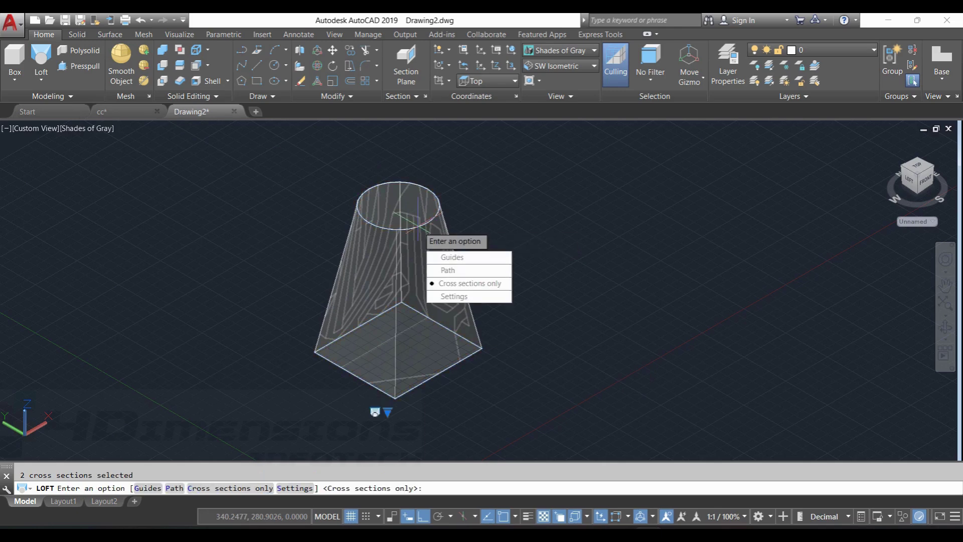
key("Return")
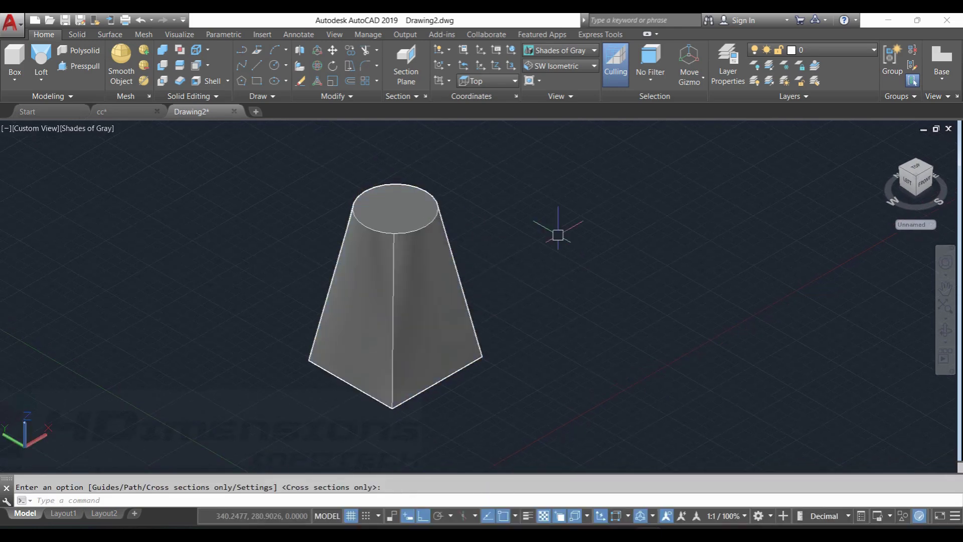
key("Escape")
scroll(453, 269, "down", 2)
scroll(452, 270, "up", 2)
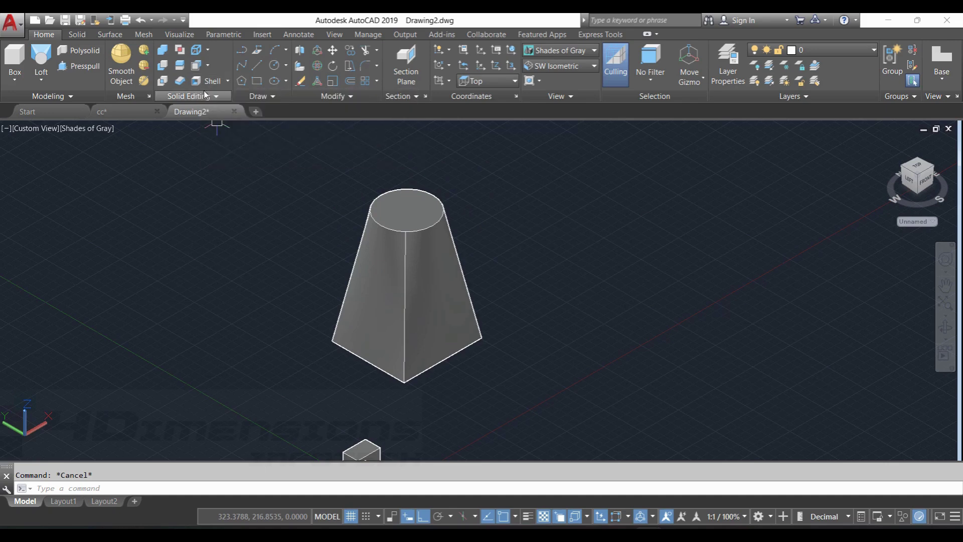
Step: Shell the lofted solid with its circular top face removed, leaving it open at the top, and inspect the hollow interior
left_click(228, 81)
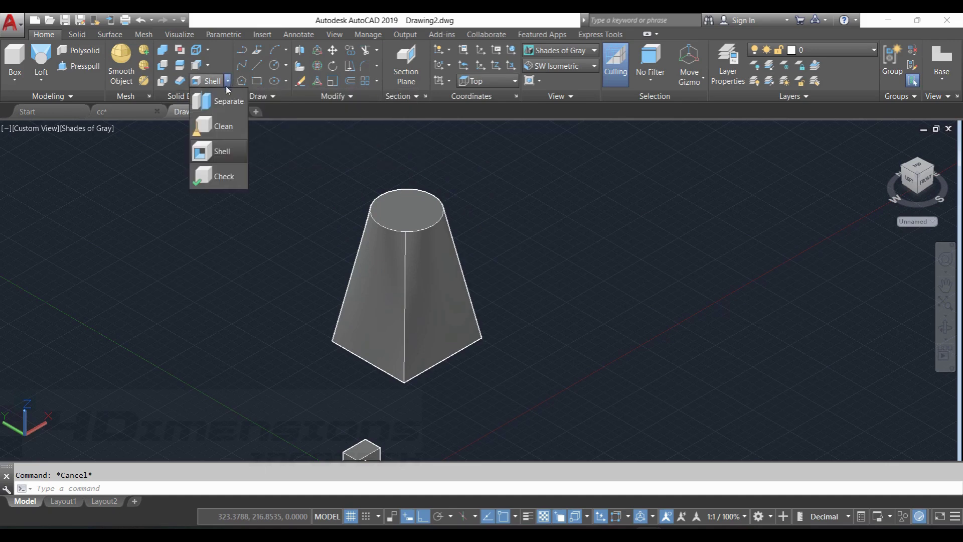
left_click(223, 154)
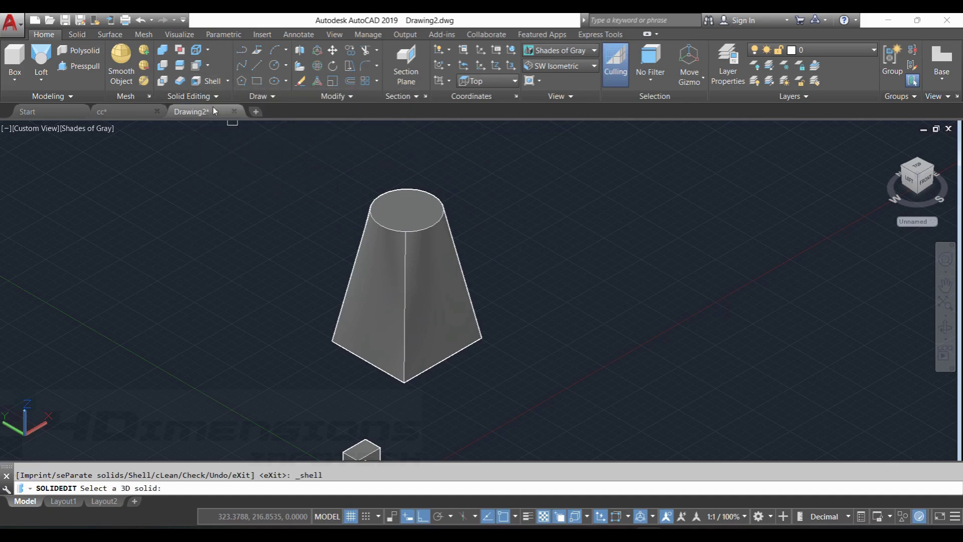
left_click(394, 268)
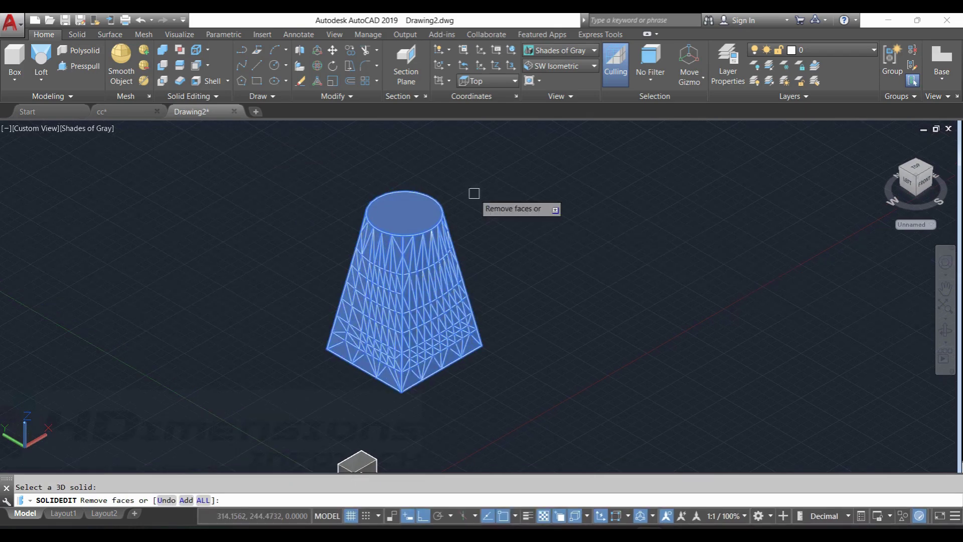
left_click(423, 211)
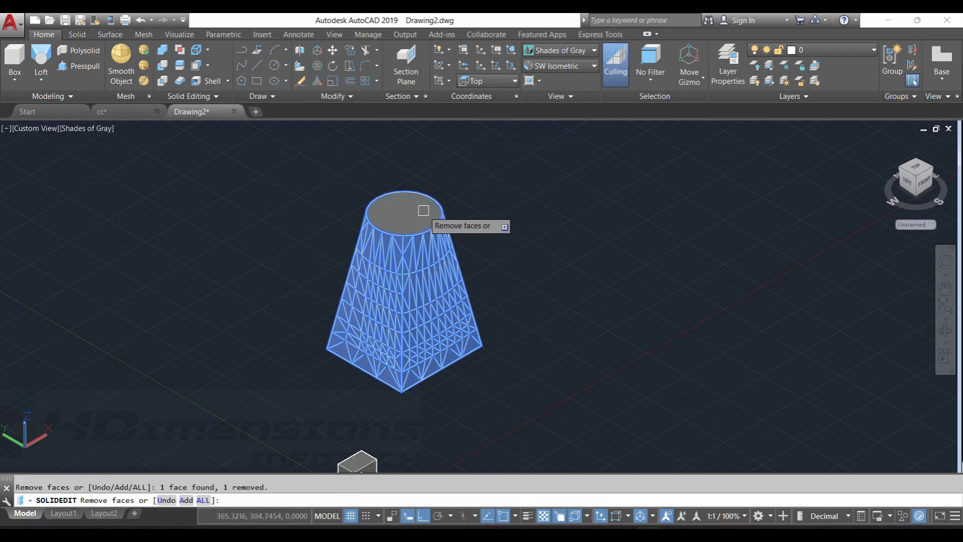
key("Return")
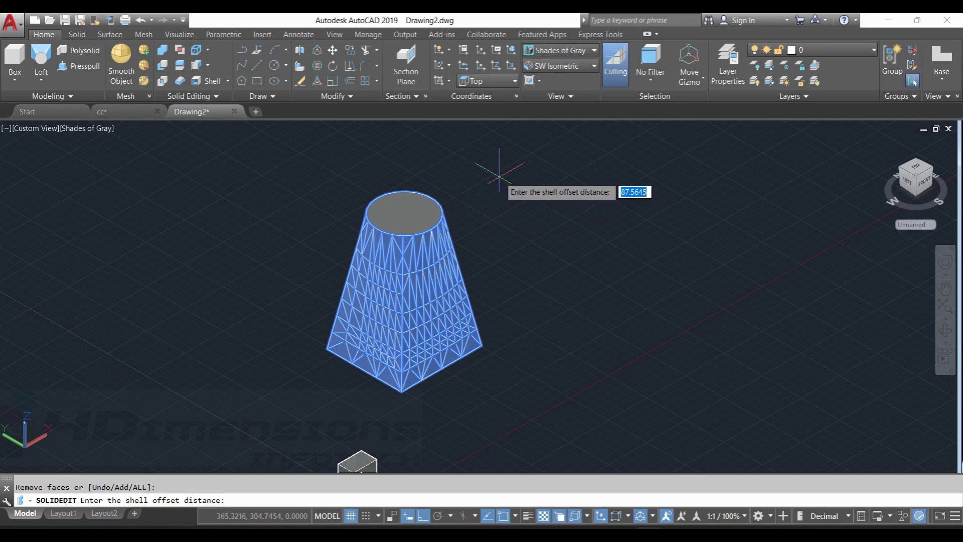
key("Return")
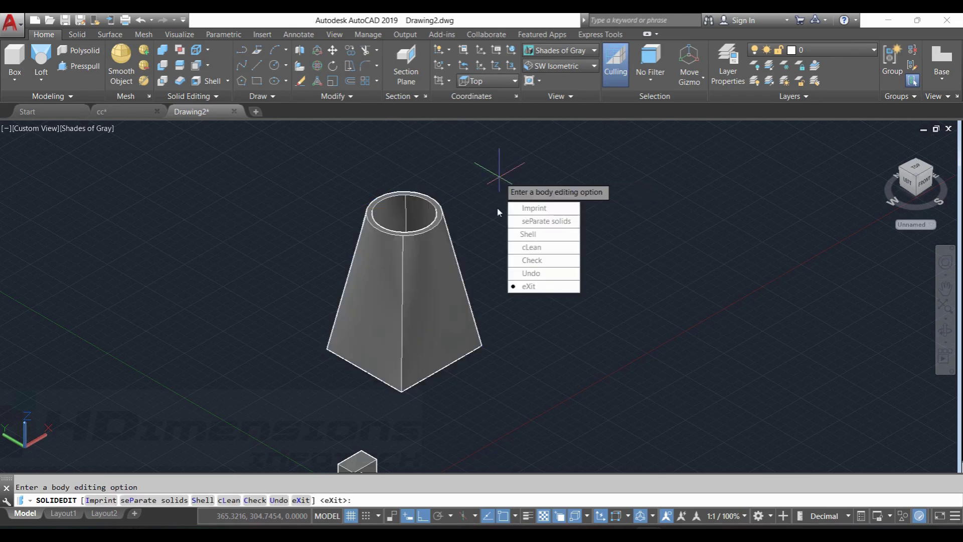
key("Return")
key("Return")
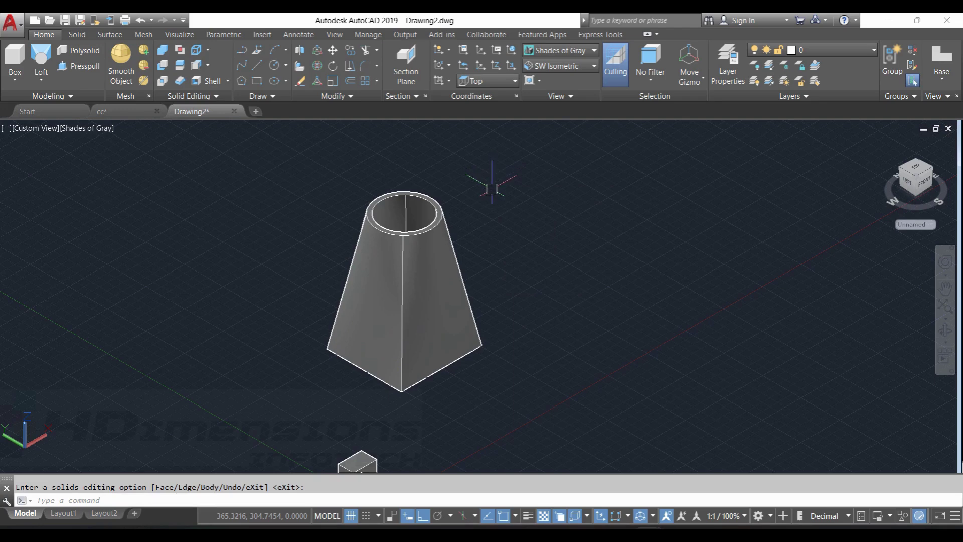
left_click(945, 332)
left_click_drag(531, 261, 581, 362)
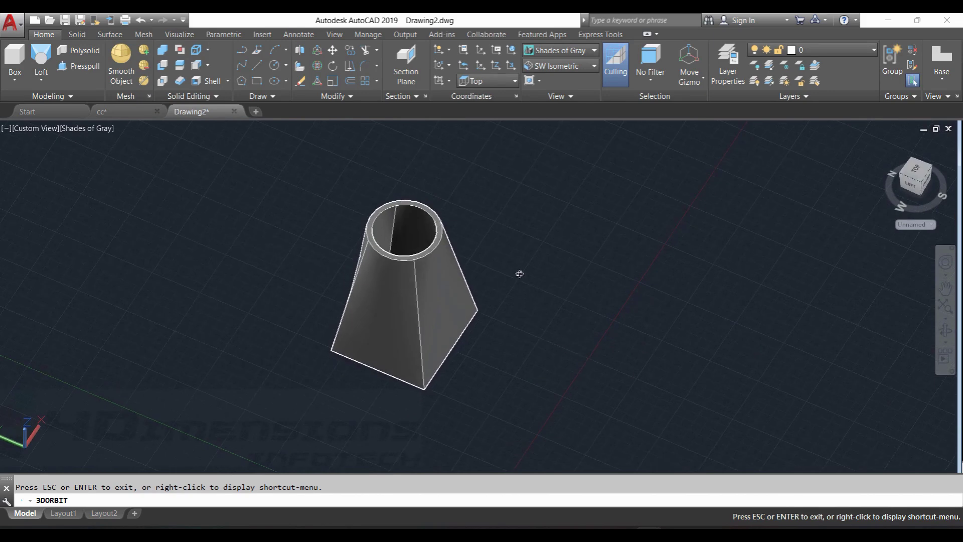
Step: Start a stepped profile beside the shelled loft with lines 400 long toward negative Y, 50 toward positive X and 60 toward positive Y
key("Escape")
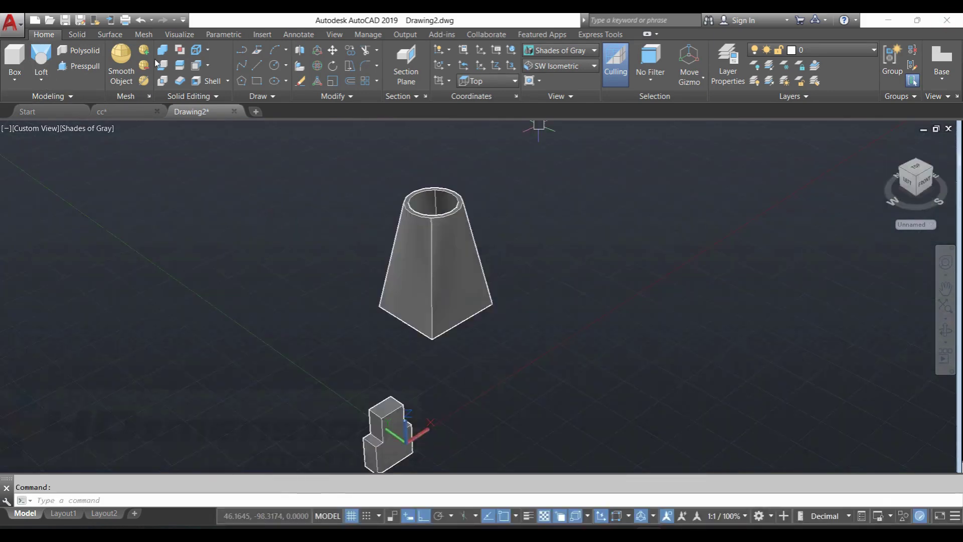
left_click(42, 80)
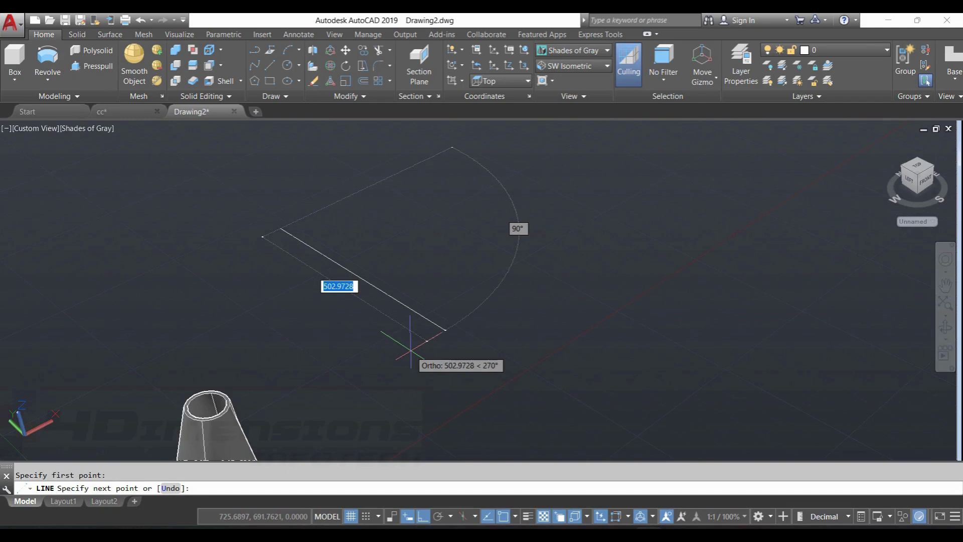
type("400")
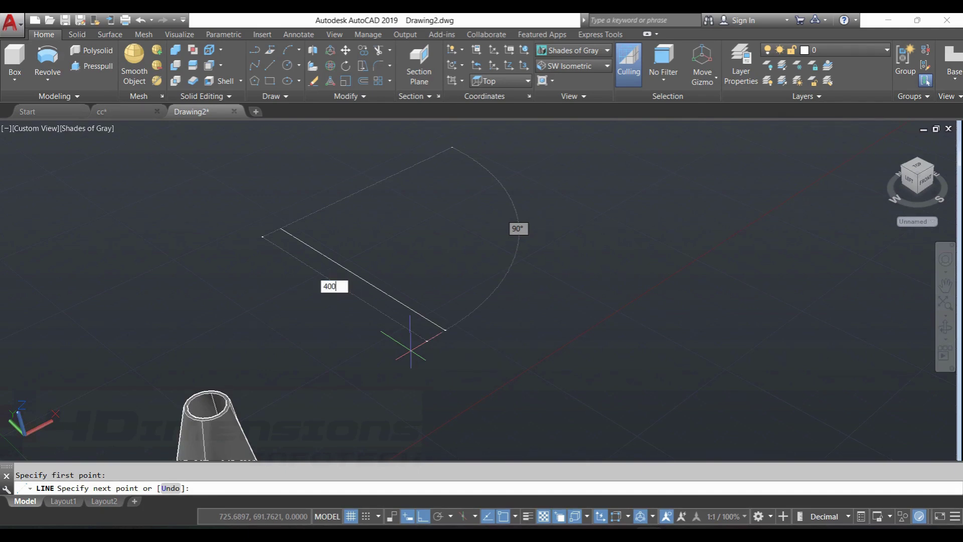
key("Return")
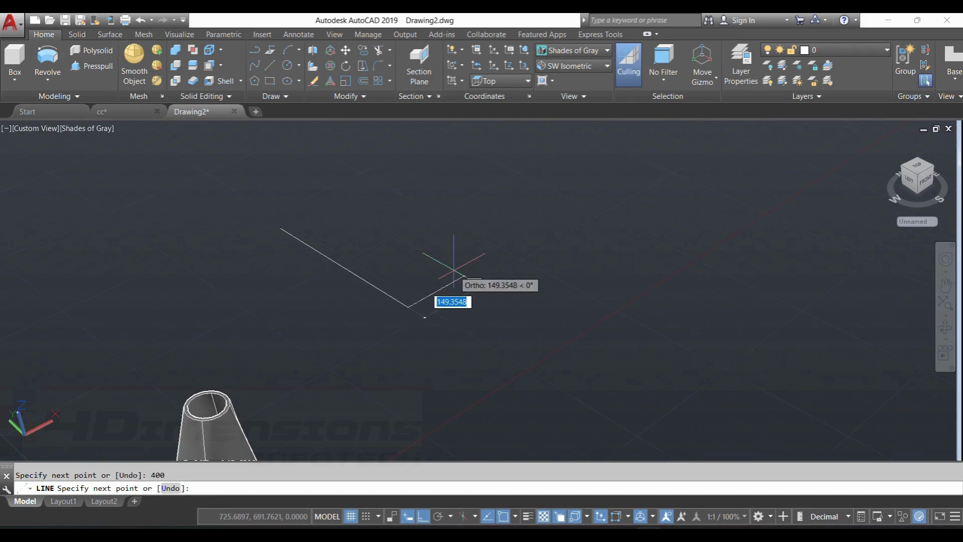
type("50")
key("Return")
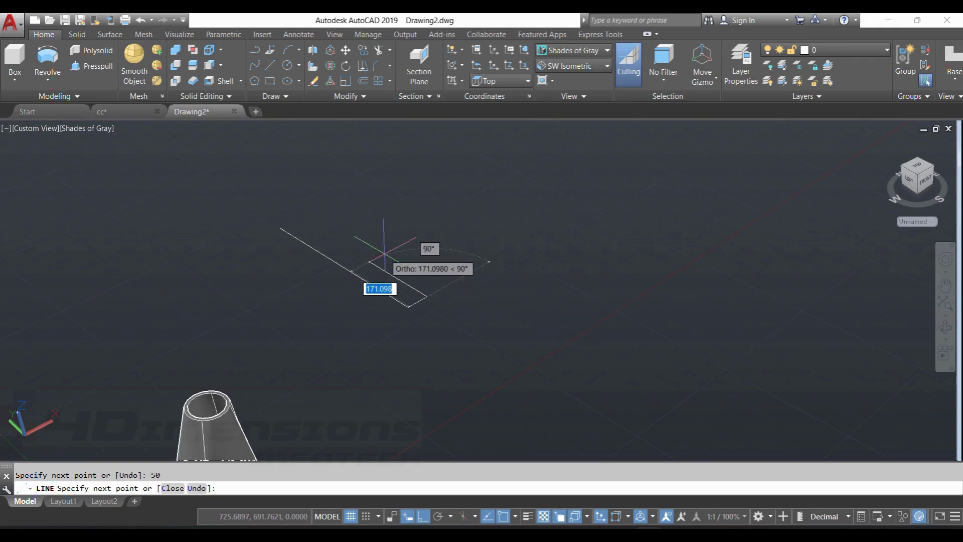
type("60")
key("Return")
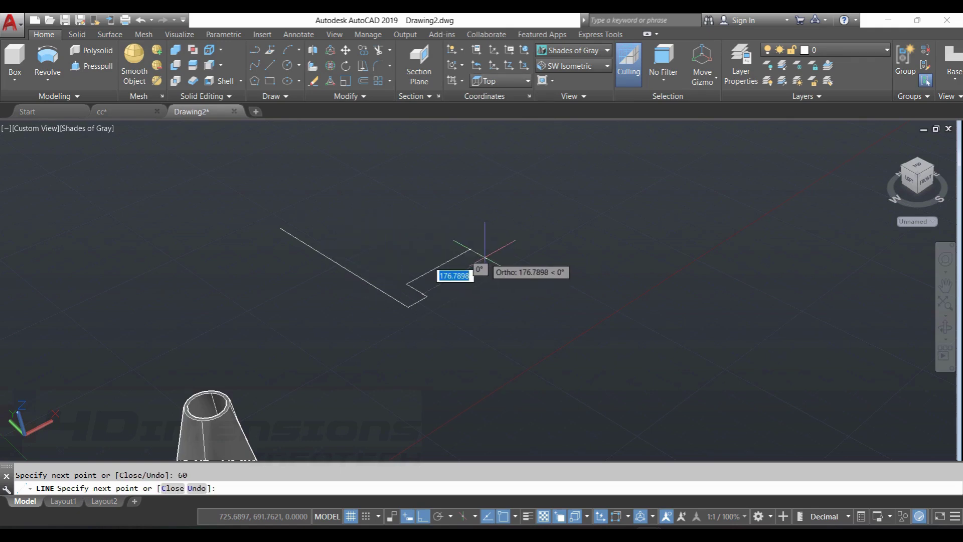
Step: Continue the stepped profile with lines 70 long toward positive X, 150 toward positive Y and 80 toward positive X
type("7")
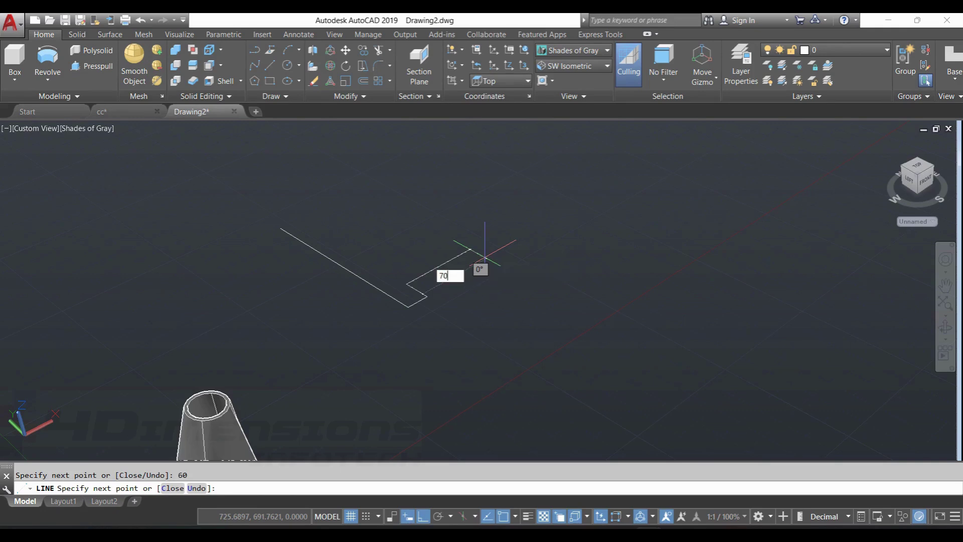
type("0")
key("Return")
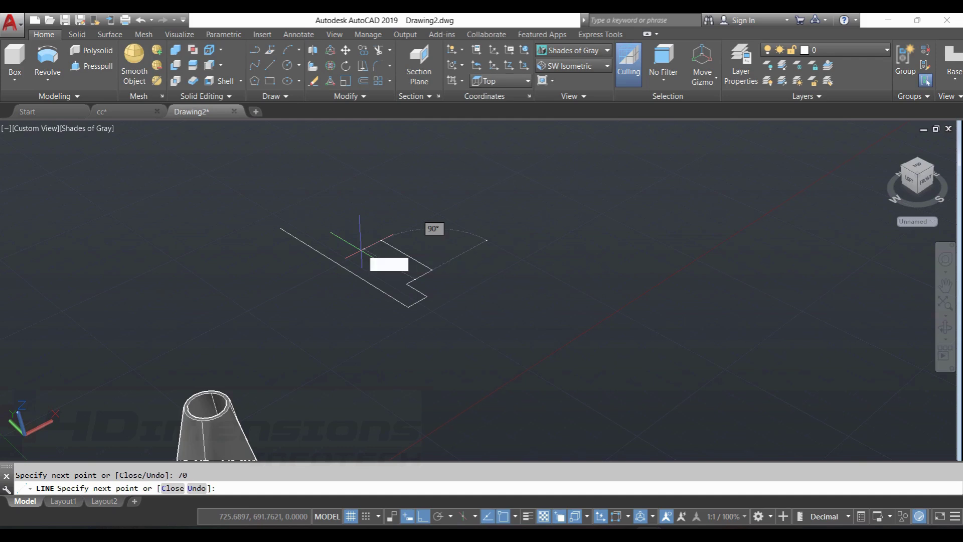
key("Return")
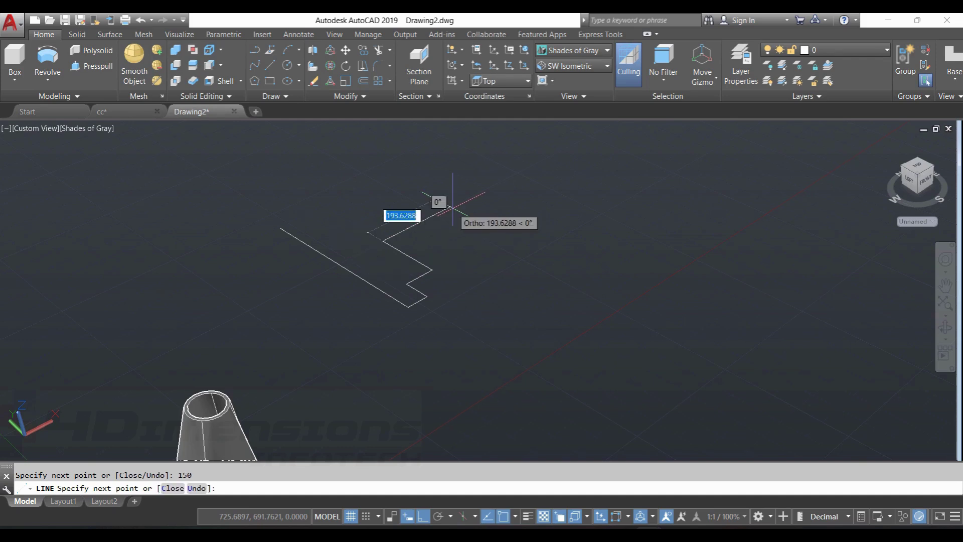
type("80")
key("Return")
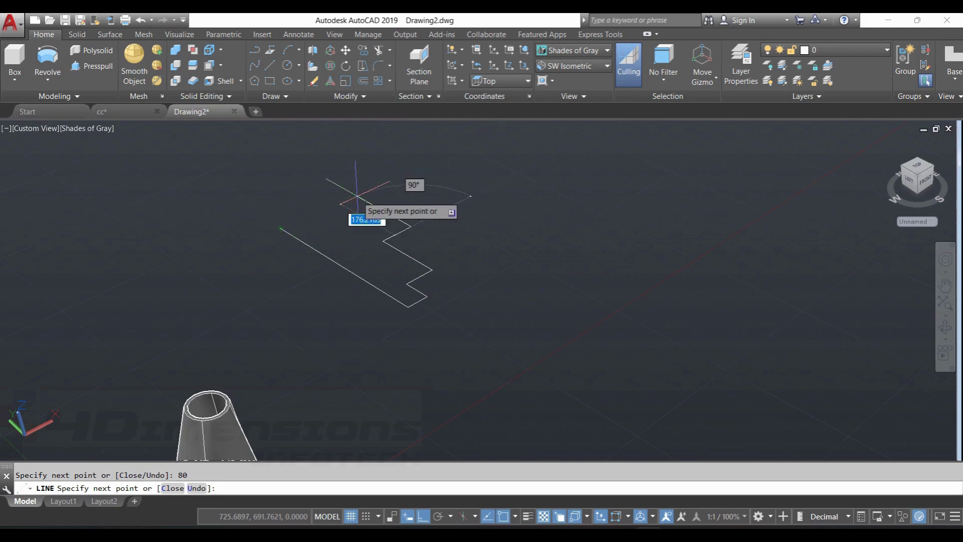
Step: Close the stepped profile with a line along positive Y level with the starting point and a last line back to that point
left_click(355, 195)
left_click(281, 229)
key("Escape")
key("Escape")
scroll(430, 221, "up", 2)
middle_click_drag(424, 228, 462, 268)
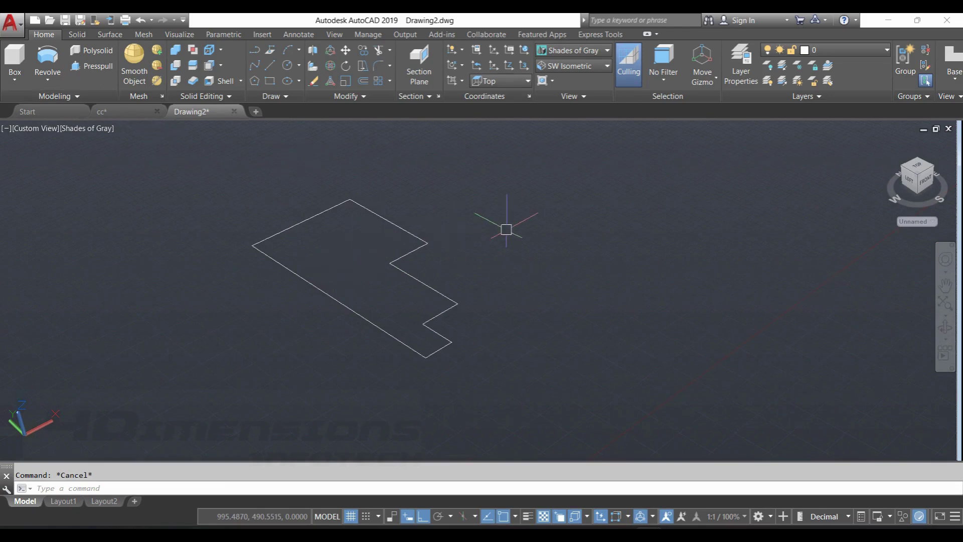
Step: Measure the profile's widths from its step corners across to the long straight edge
type("i")
key("Return")
left_click(423, 323)
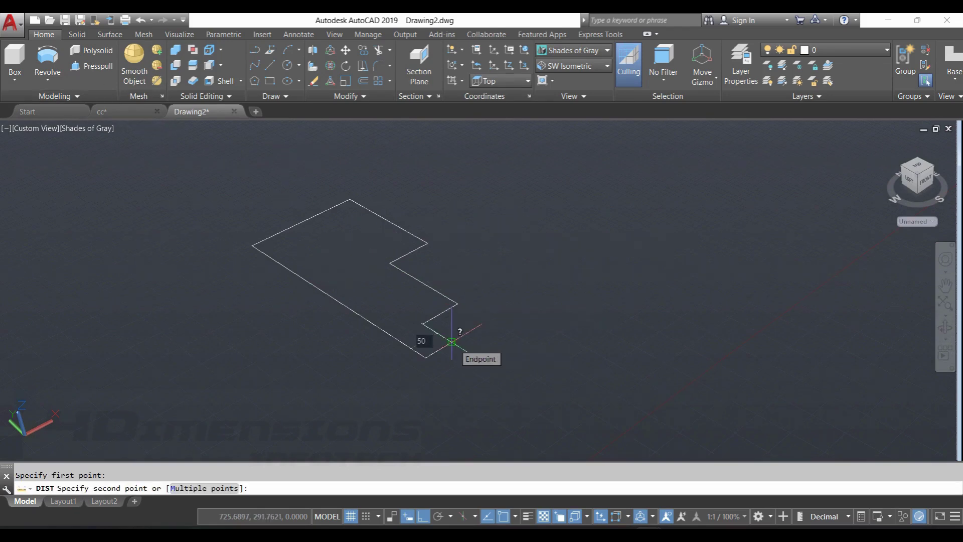
left_click(396, 339)
key("Return")
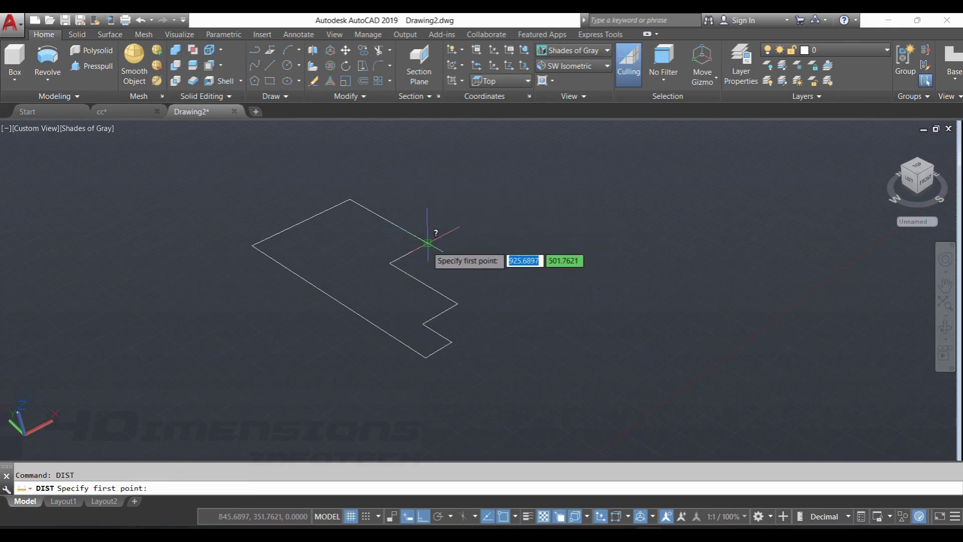
left_click(427, 243)
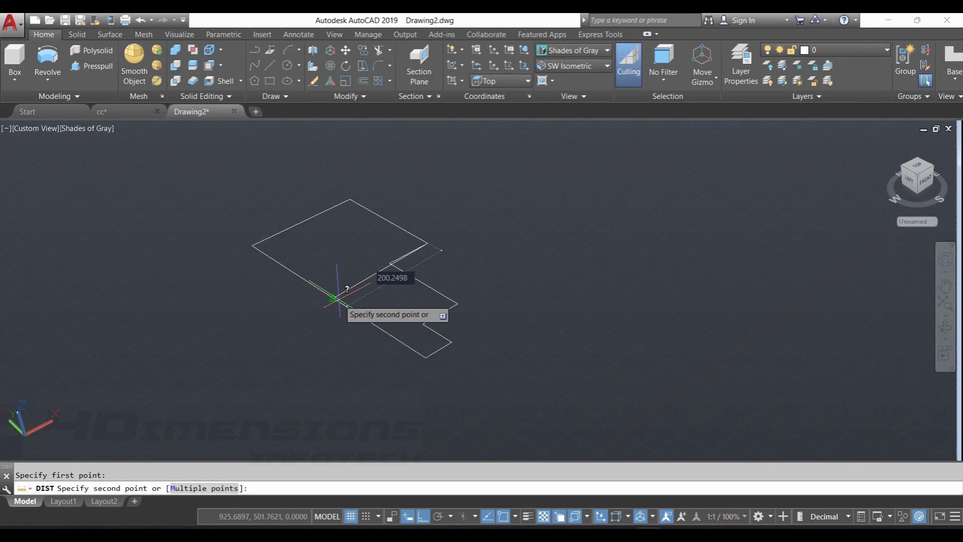
key("Escape")
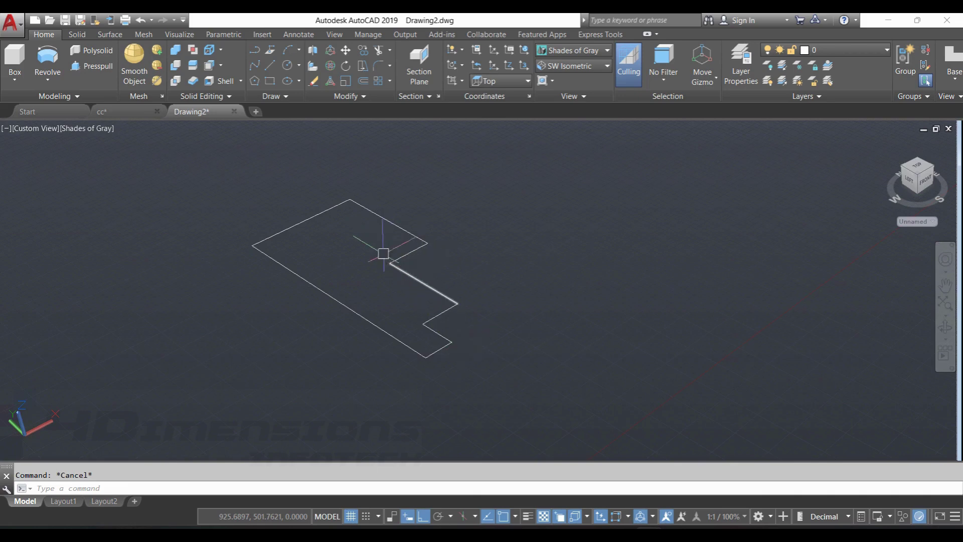
left_click(48, 56)
left_click(385, 222)
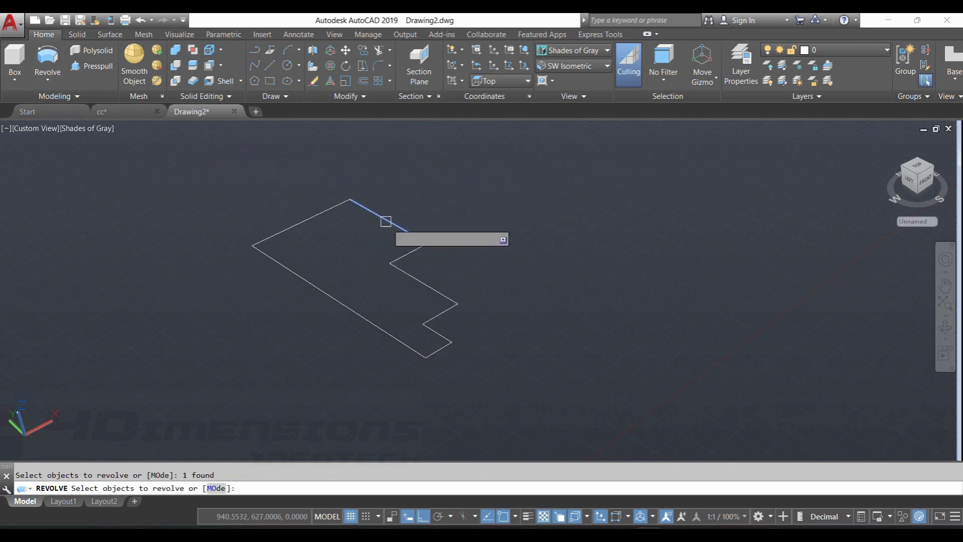
left_click(401, 257)
left_click(416, 279)
left_click(441, 312)
left_click(438, 333)
left_click(440, 351)
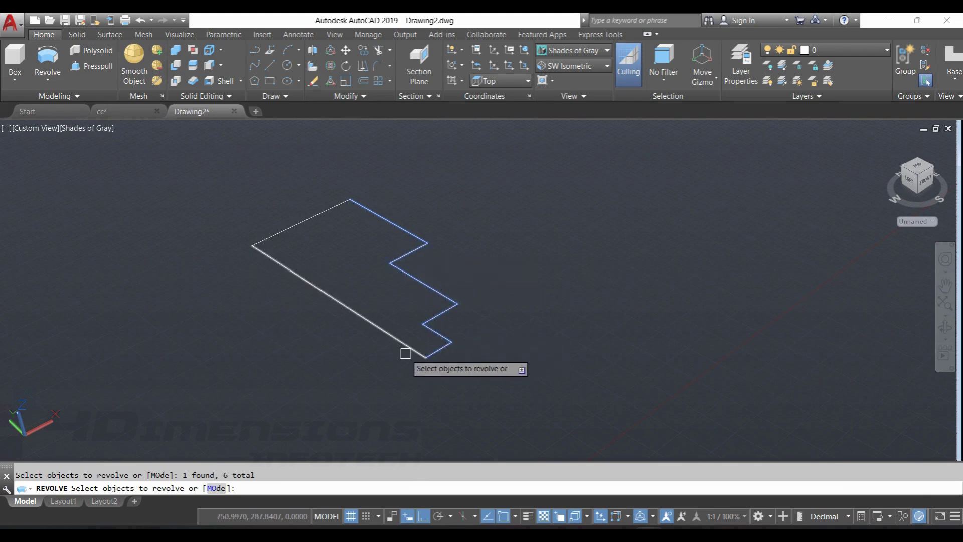
left_click(381, 323)
left_click(294, 225)
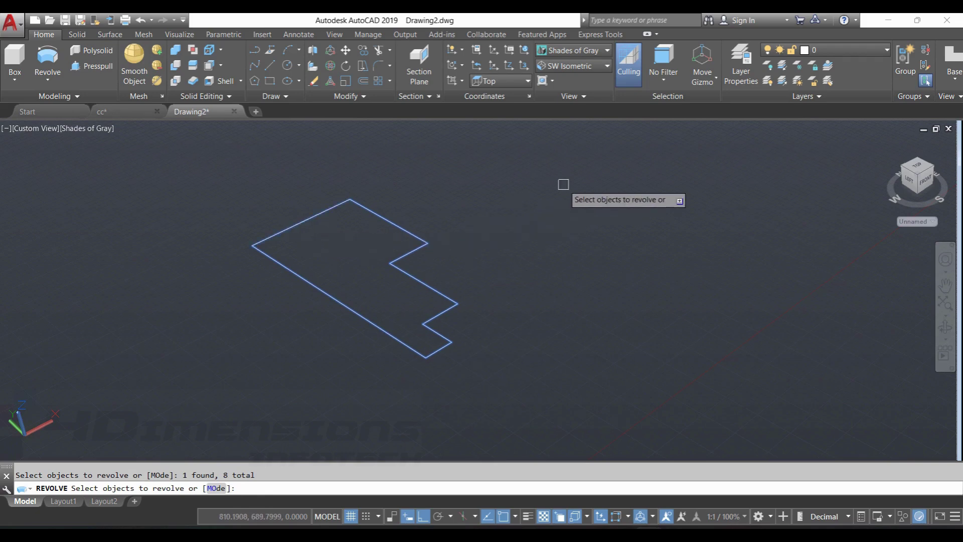
key("Return")
left_click(253, 245)
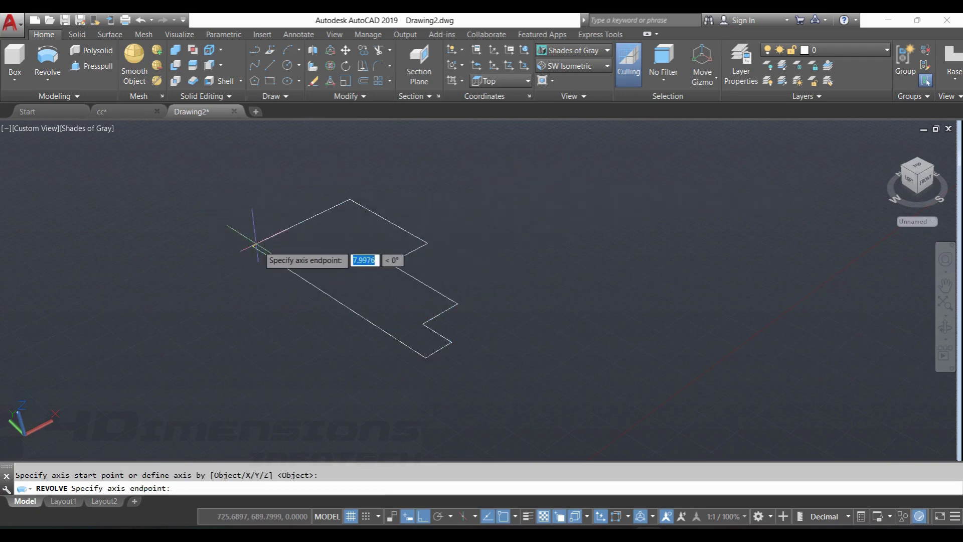
left_click(331, 291)
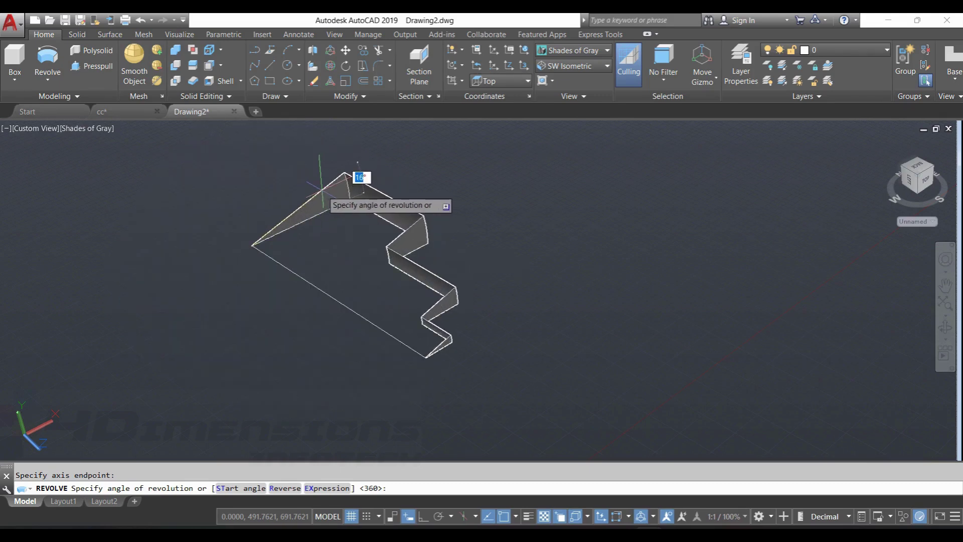
middle_click_drag(322, 189, 365, 221)
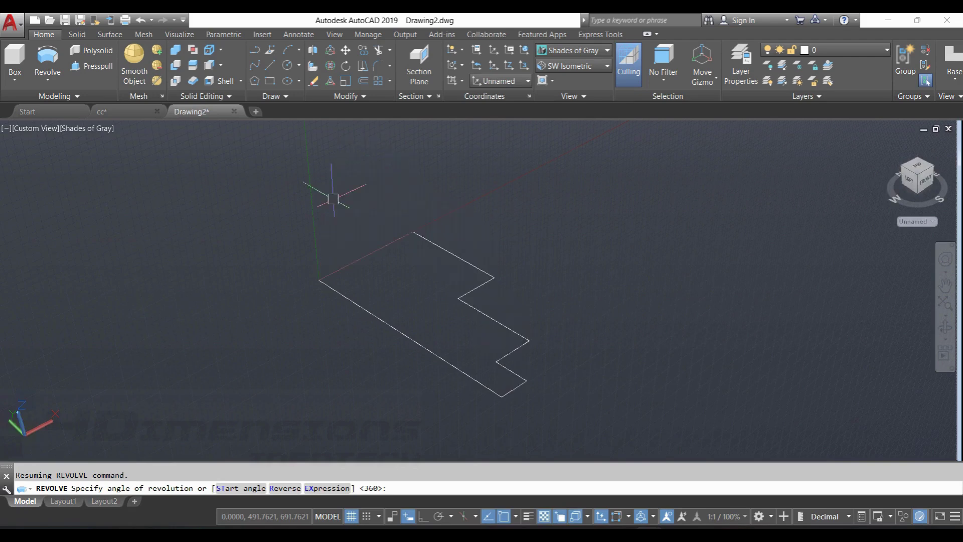
key("Escape")
Step: Join the eight separate profile lines into a single polyline and check that it selects as one object
scroll(462, 226, "down", 2)
scroll(482, 258, "up", 2)
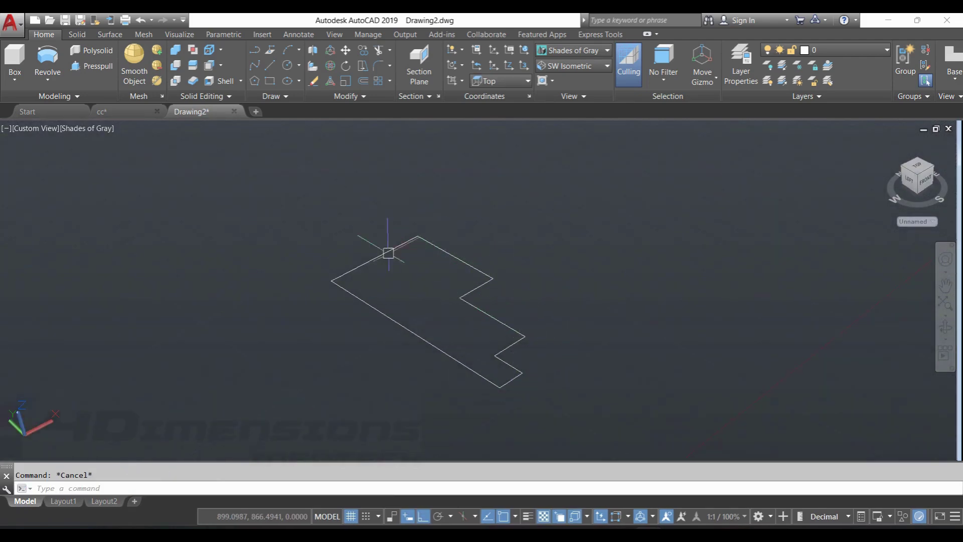
middle_click_drag(388, 253, 378, 241)
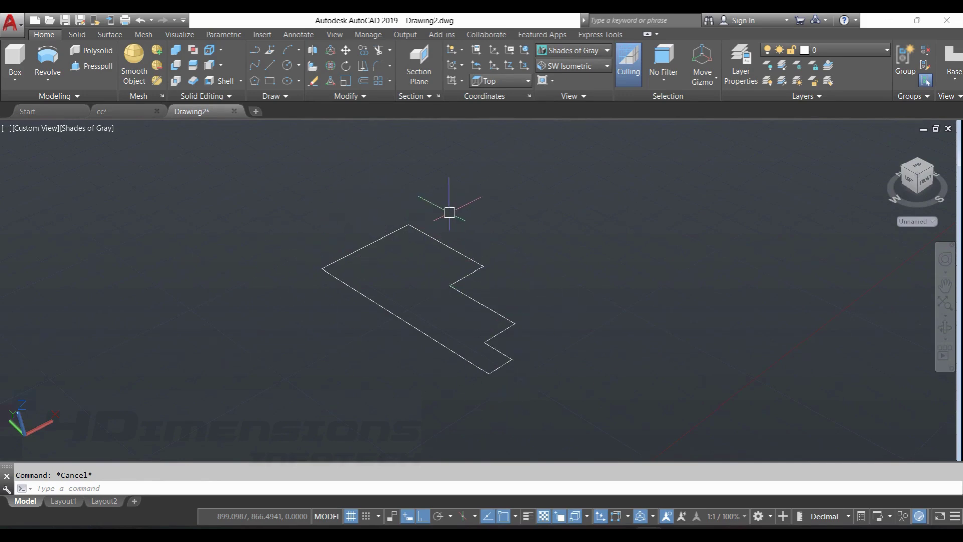
type("join")
key("Return")
mouse_move(316, 210)
left_mouse_down()
mouse_move(451, 187)
mouse_move(570, 394)
mouse_move(344, 397)
mouse_move(275, 366)
left_mouse_up()
key("Return")
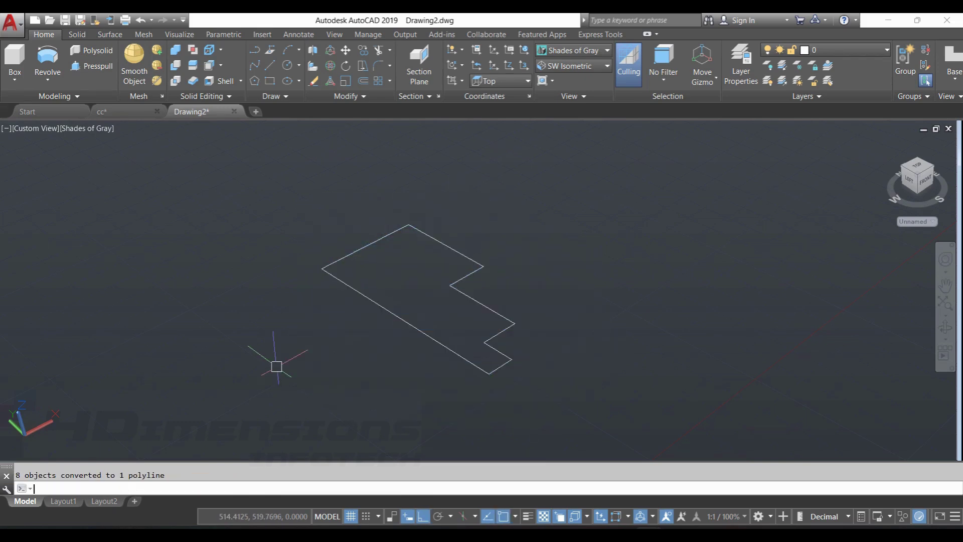
left_click(467, 258)
key("Escape")
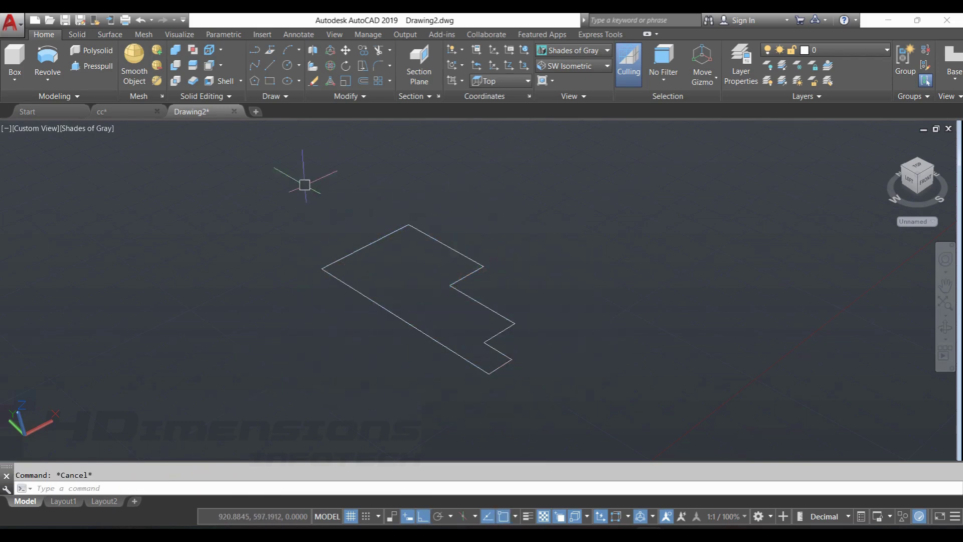
Step: Revolve the joined profile 180 degrees about its long straight edge as a half-round solid, and undo the revolve
left_click(49, 56)
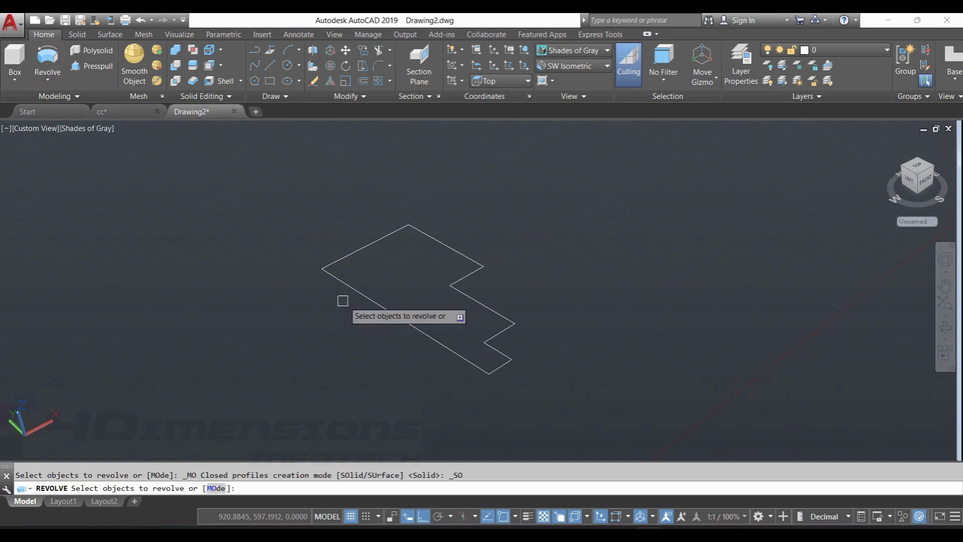
left_click(369, 295)
key("Return")
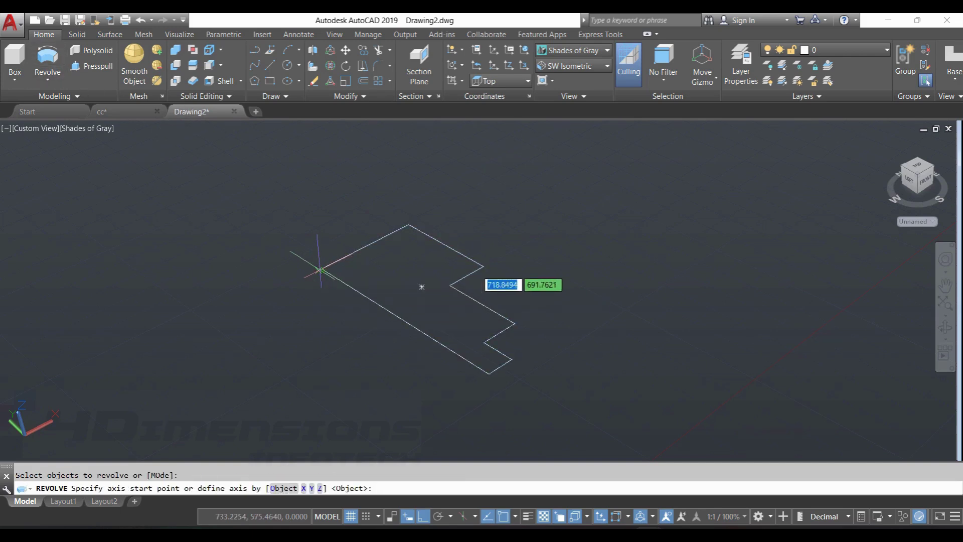
left_click(321, 268)
left_click(489, 374)
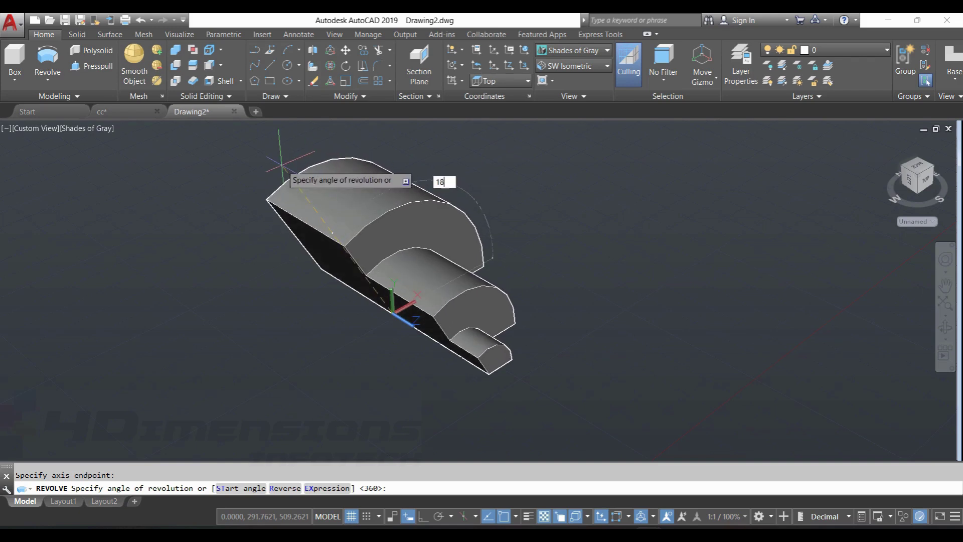
key("Return")
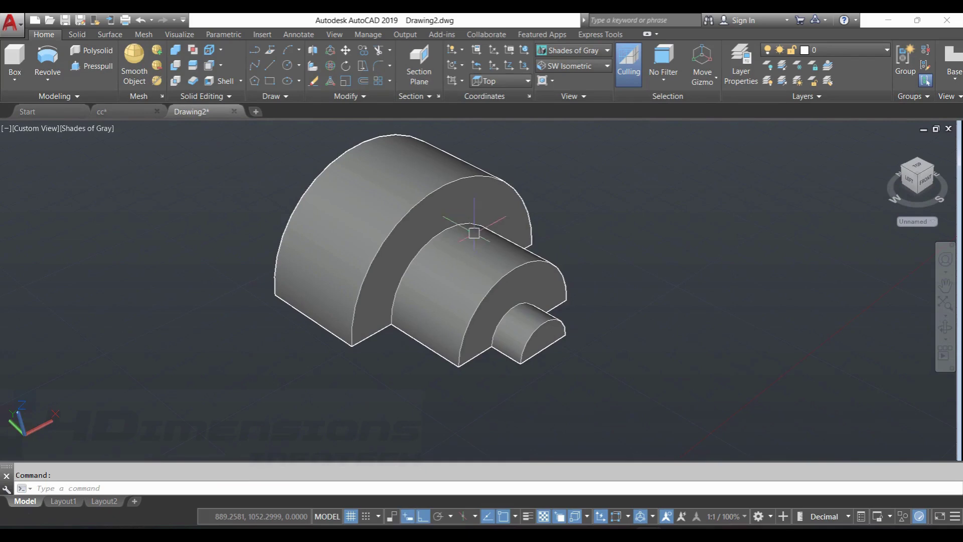
key("Escape")
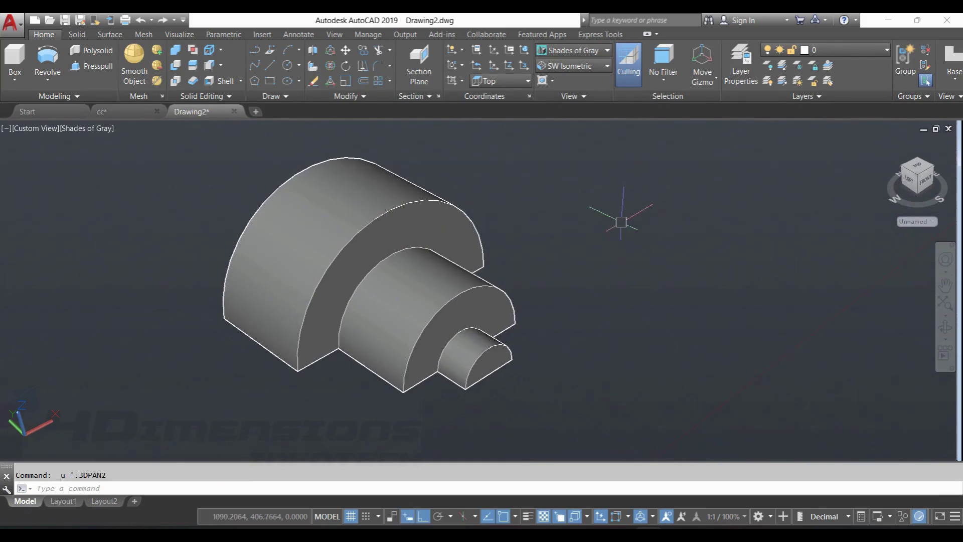
key("ctrl+z")
Step: Revolve the joined profile a full 360 degrees about its long straight edge to form a stepped round solid
left_click(48, 58)
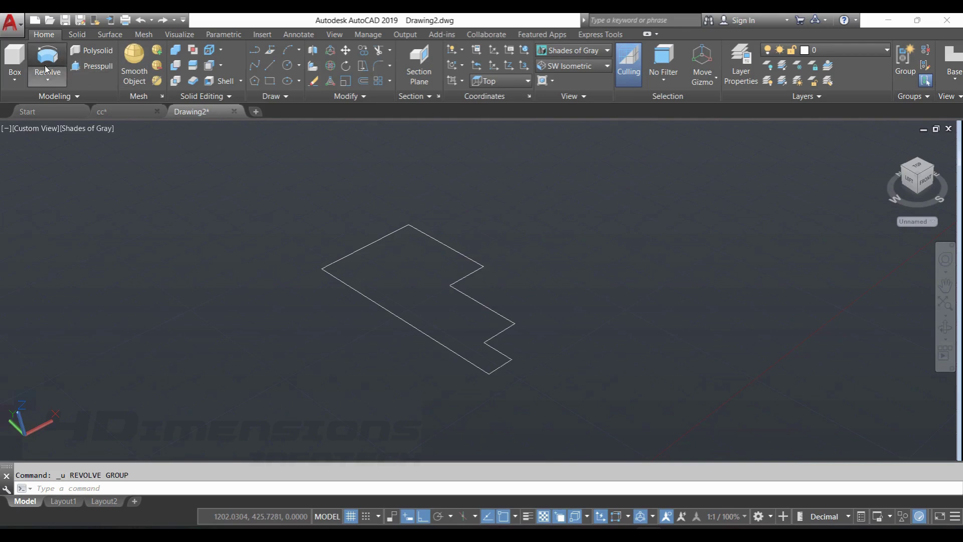
left_click(440, 243)
key("Return")
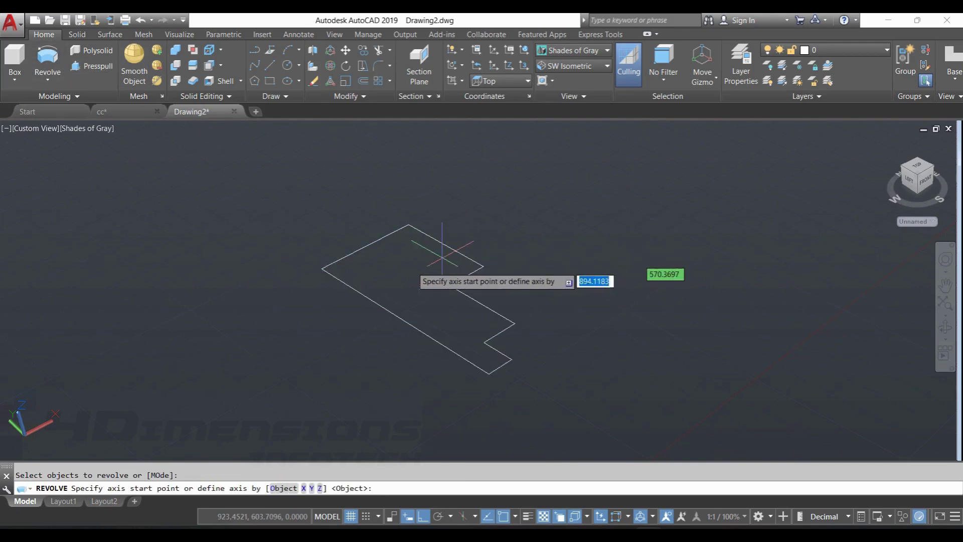
left_click(321, 268)
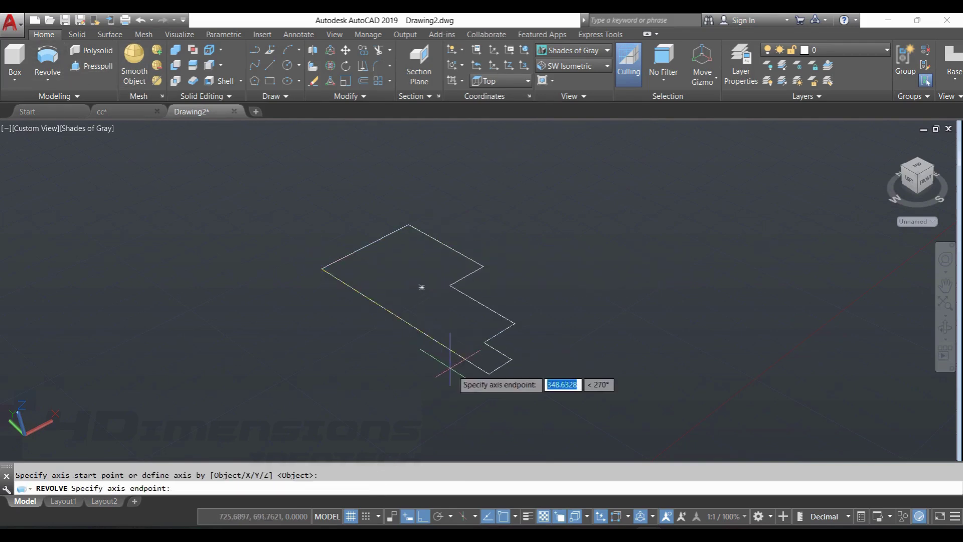
left_click(489, 373)
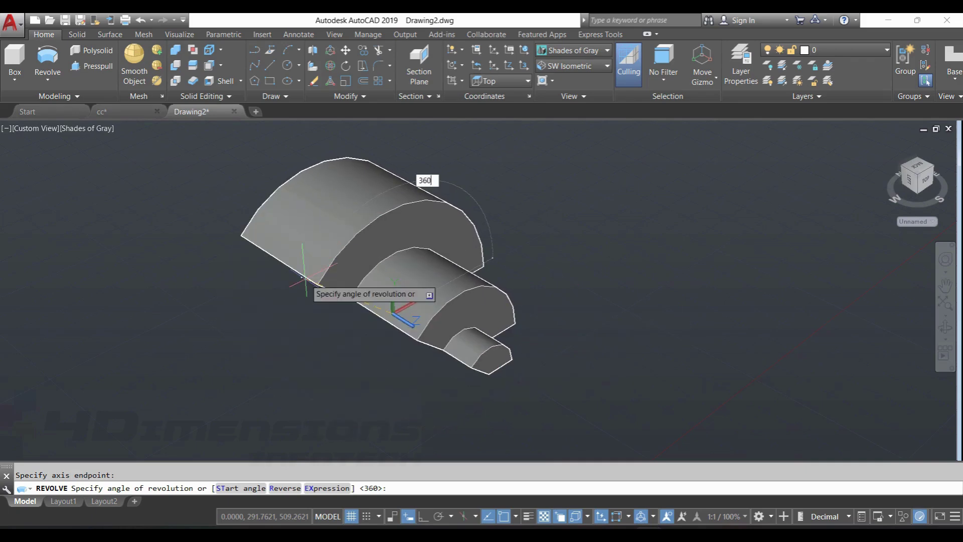
type("360")
key("Return")
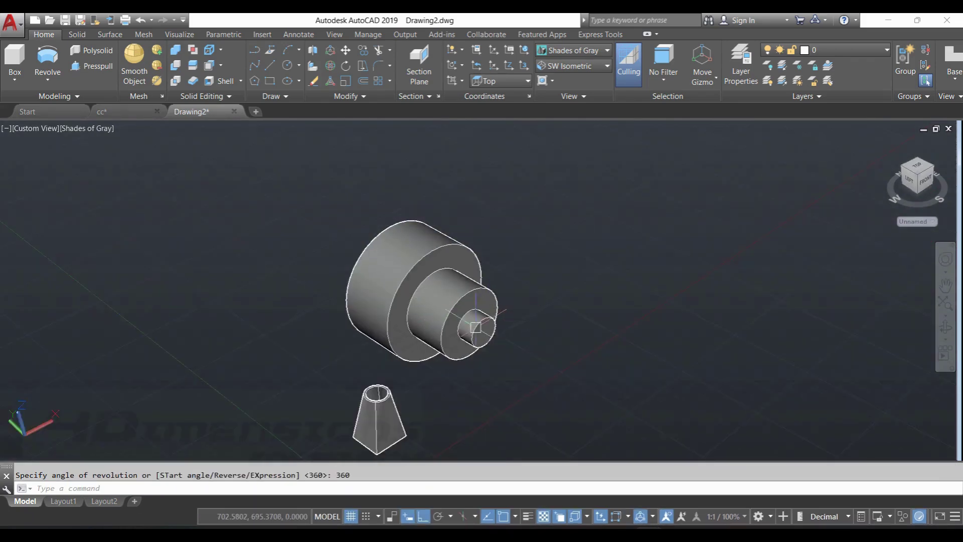
scroll(475, 327, "up", 6)
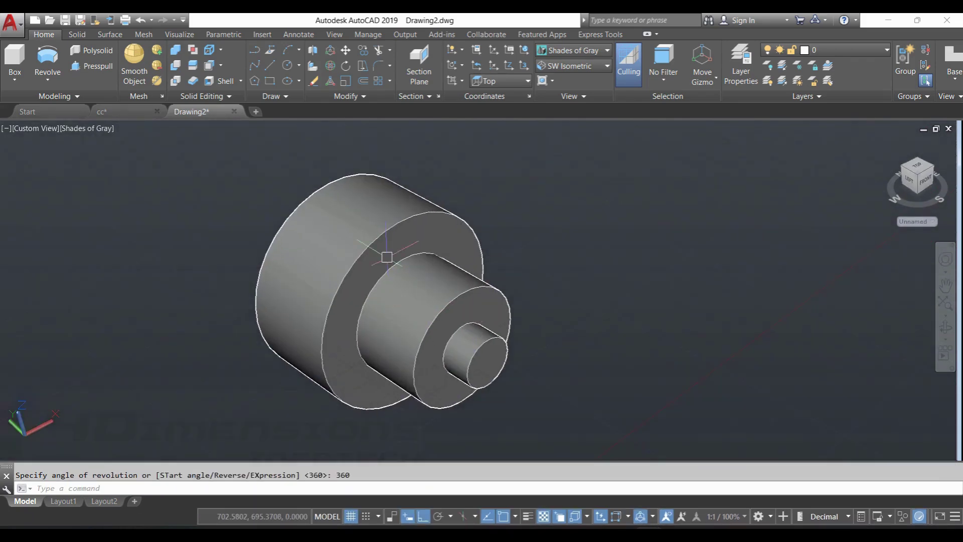
key("Escape")
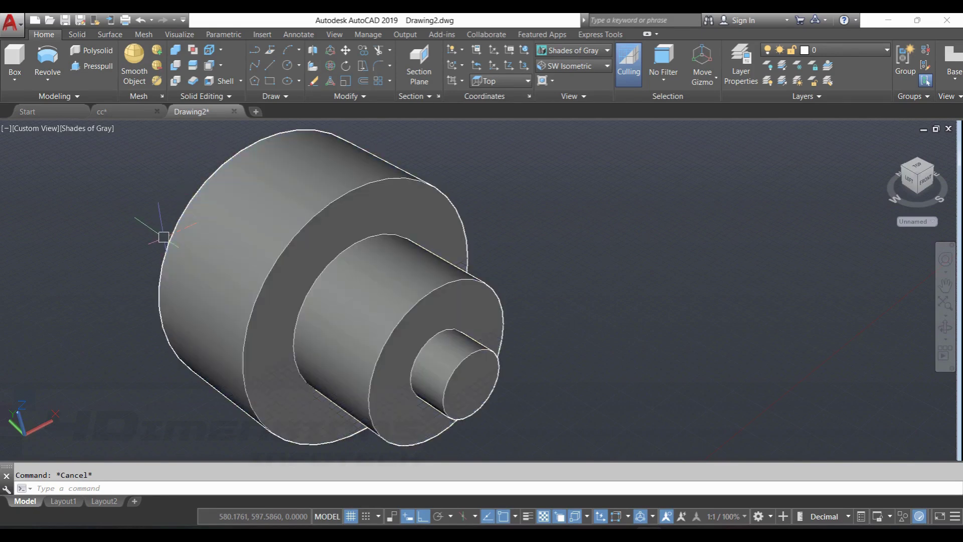
scroll(486, 221, "down", 2)
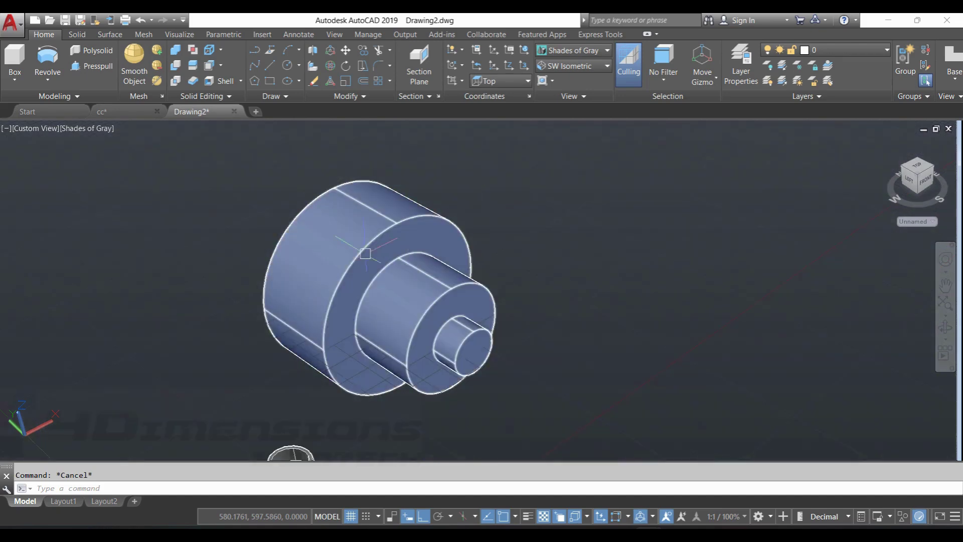
left_click(54, 85)
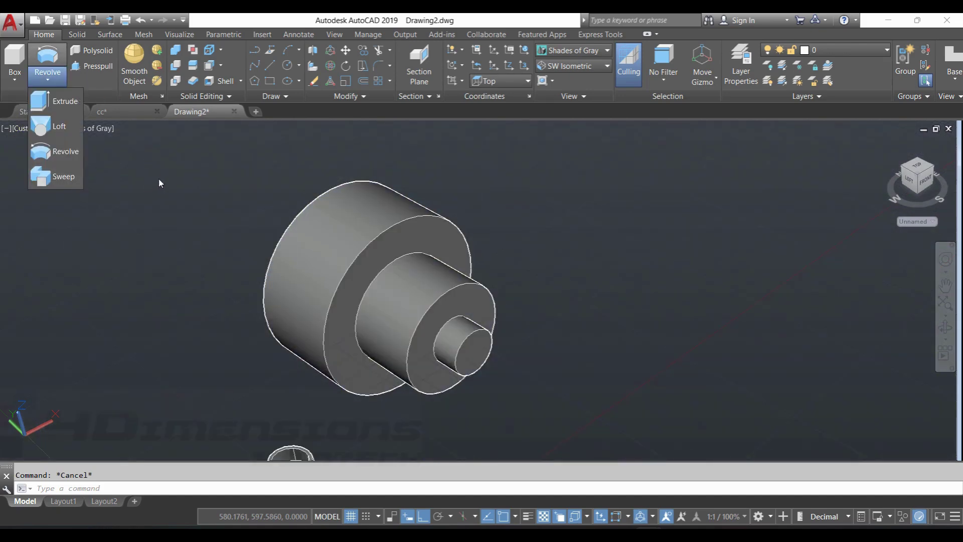
Step: Draw an open wavy spline in the empty space beside the stepped solid, turning ortho off after its second point
left_click(254, 65)
middle_click_drag(732, 331, 215, 286)
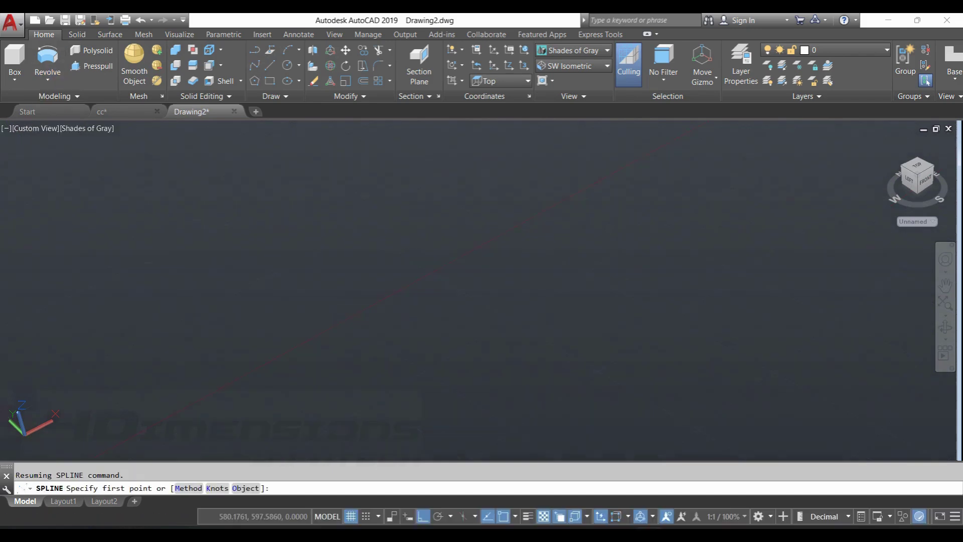
left_click(151, 287)
left_click(345, 202)
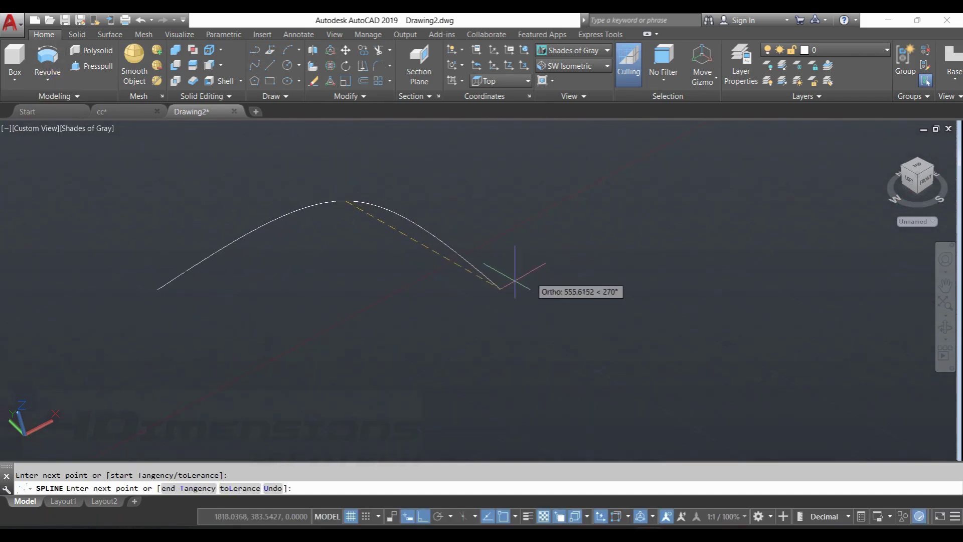
left_click(423, 516)
left_click(398, 328)
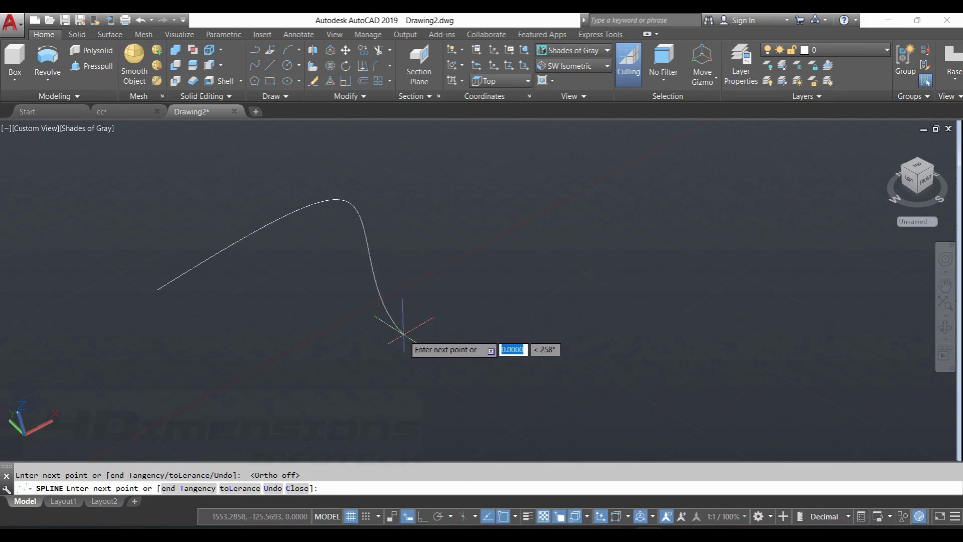
left_click(463, 359)
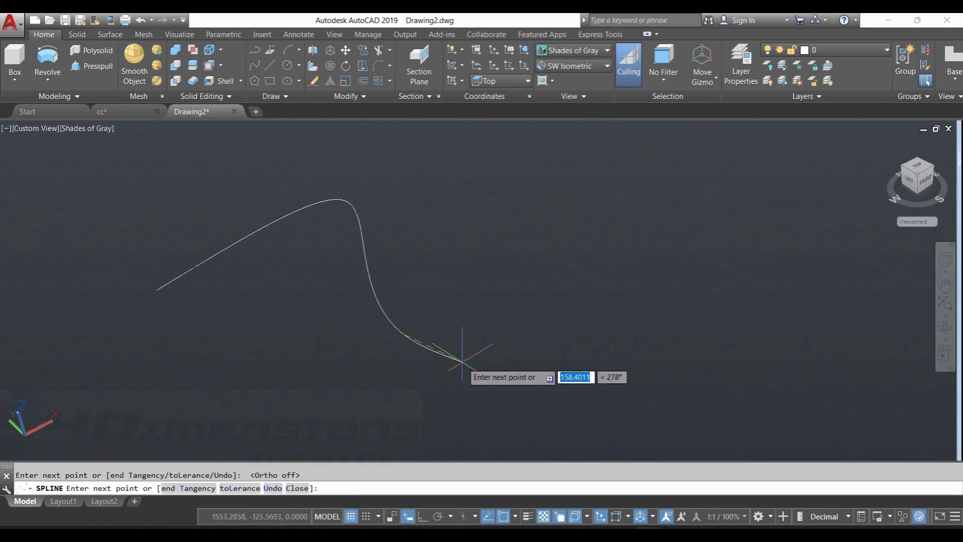
left_click(726, 215)
left_click(769, 172)
key("Return")
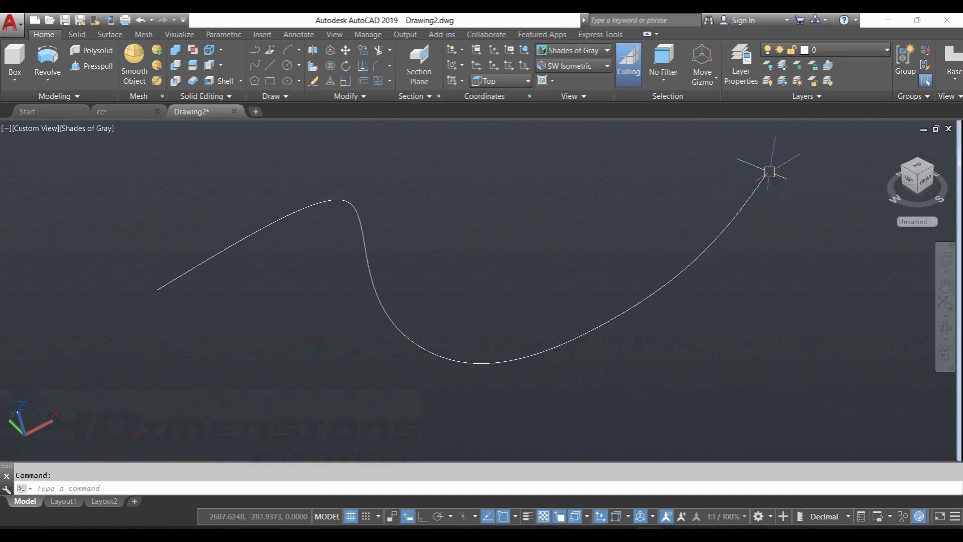
Step: Move the spline's start point outward so that its first stretch runs flatter into the first bend
scroll(620, 320, "down", 2)
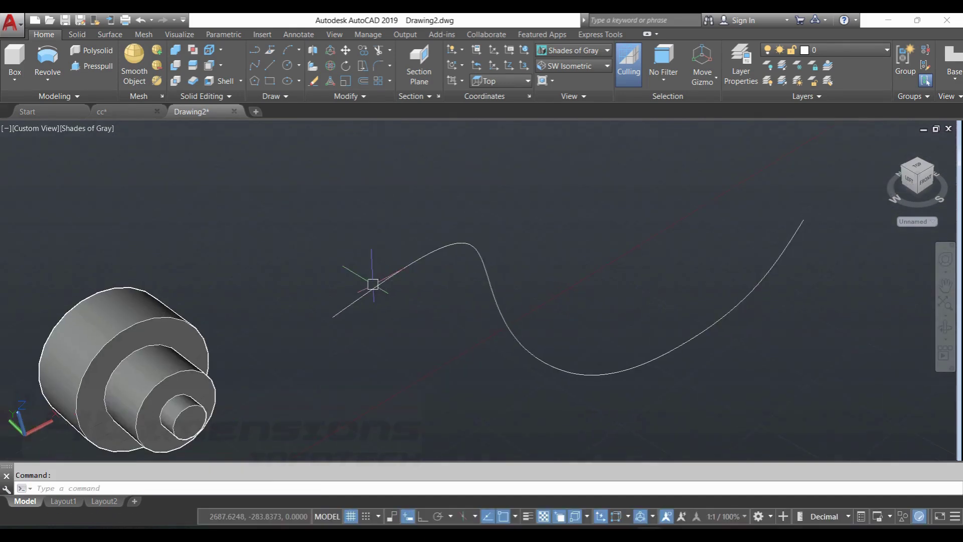
left_click(372, 284)
left_click(332, 317)
left_click(284, 246)
key("Escape")
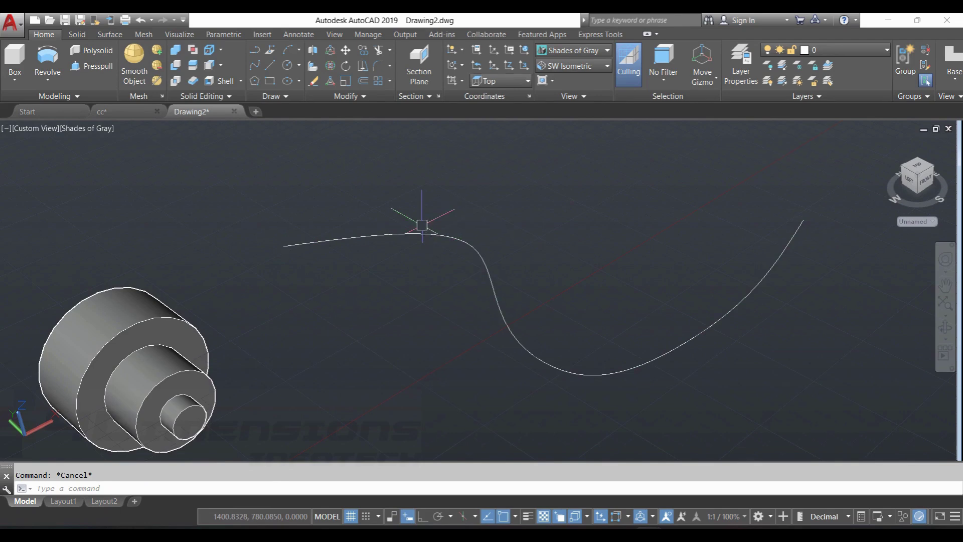
middle_click_drag(422, 225, 471, 269)
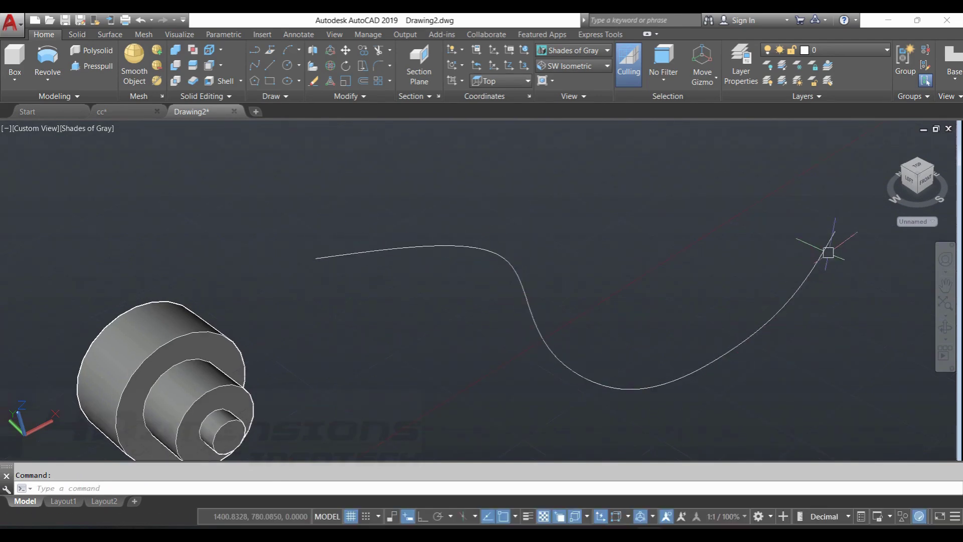
Step: Draw a circle of radius 50 centred on the spline's start point as the sweep profile
scroll(289, 270, "up", 1)
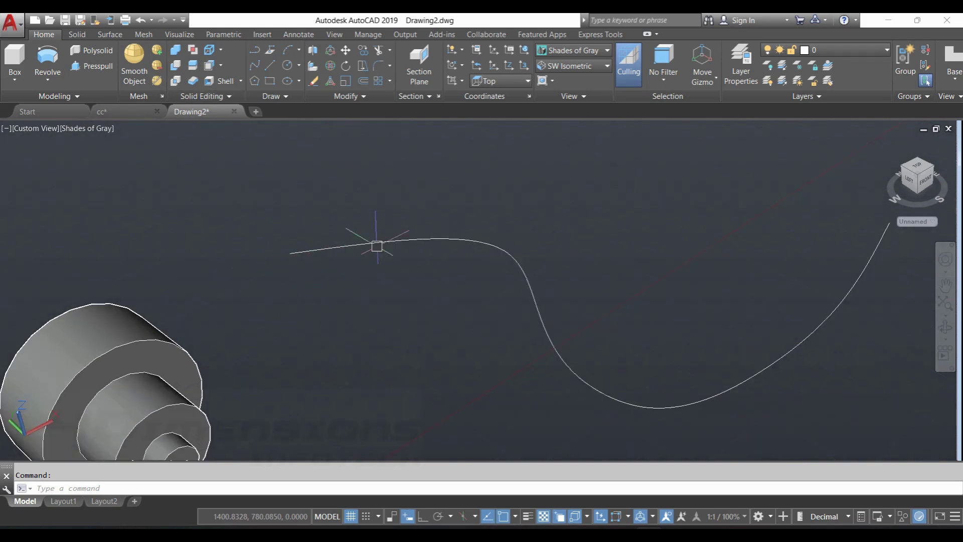
scroll(258, 408, "down", 1)
left_click(287, 65)
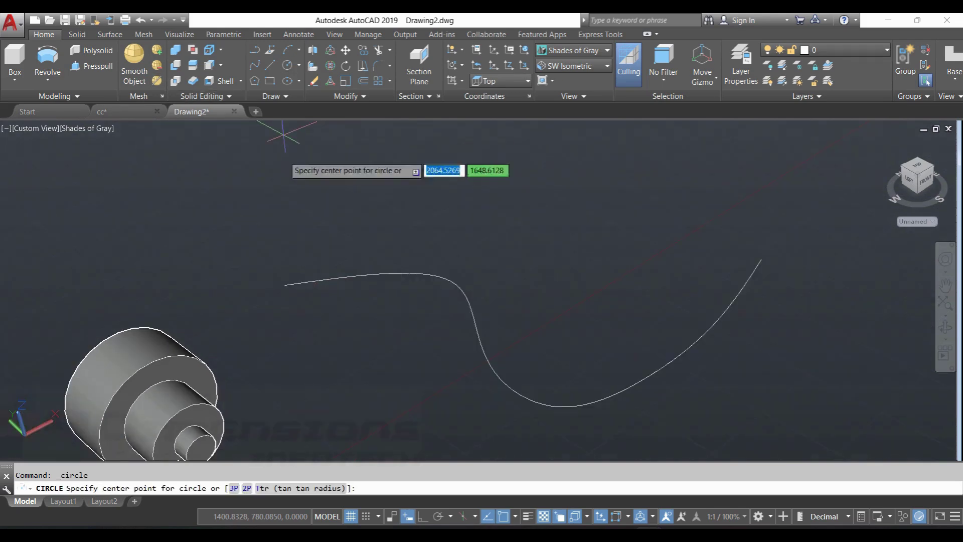
left_click(283, 284)
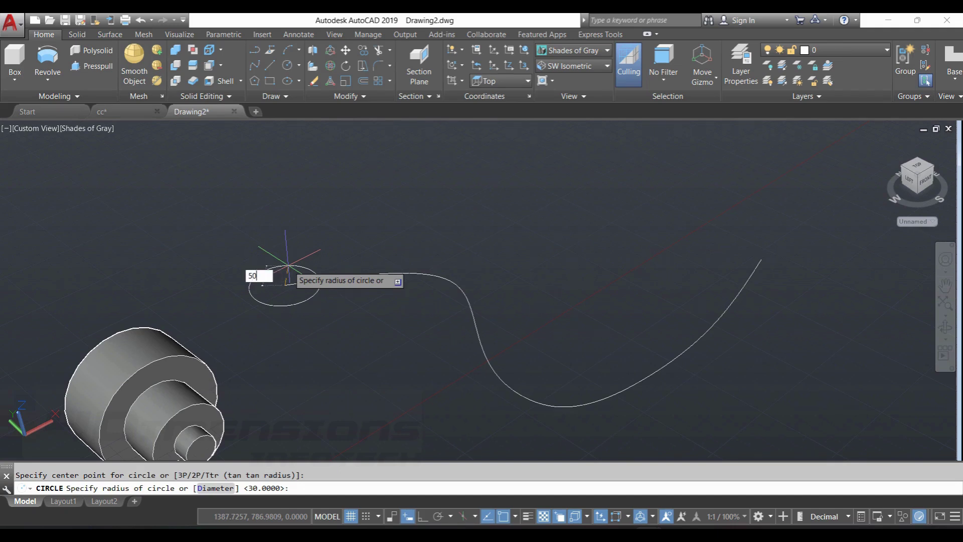
key("Return")
key("Escape")
Step: Sweep the circle along the spline as a solid to form a curved rod
scroll(307, 307, "up", 1)
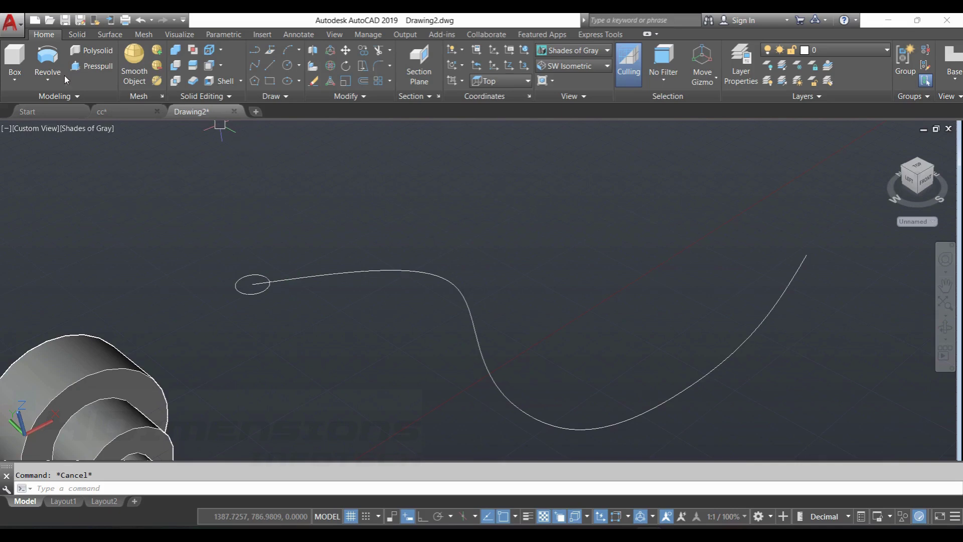
left_click(47, 83)
left_click(65, 177)
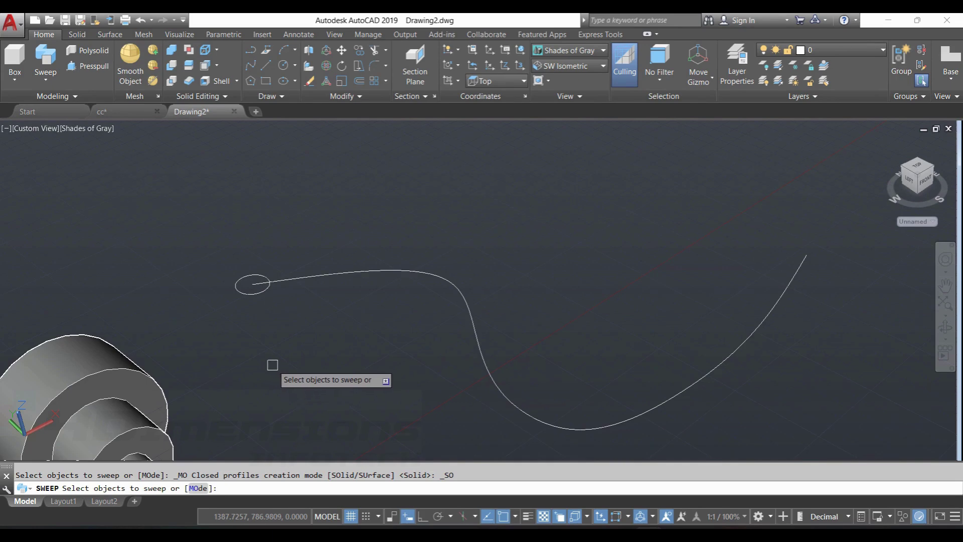
left_click(251, 294)
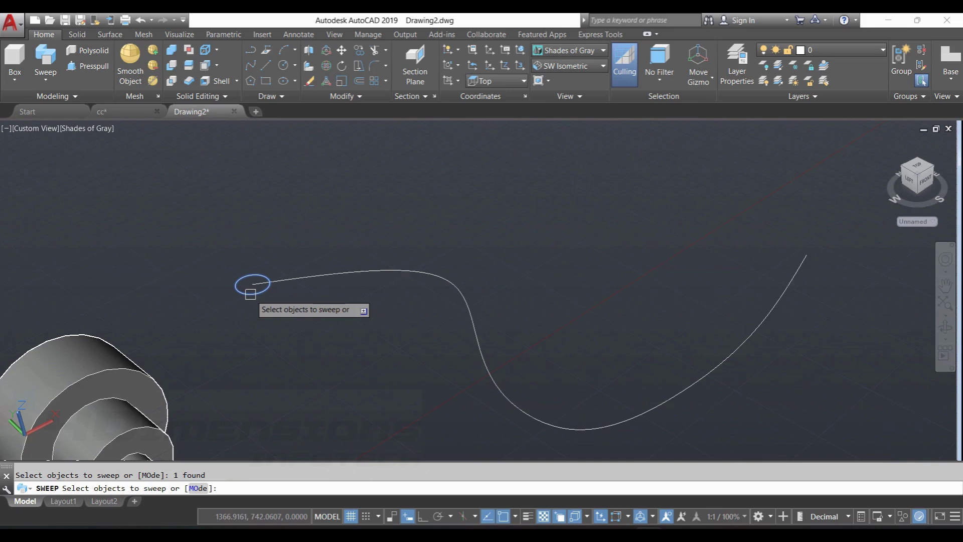
key("Return")
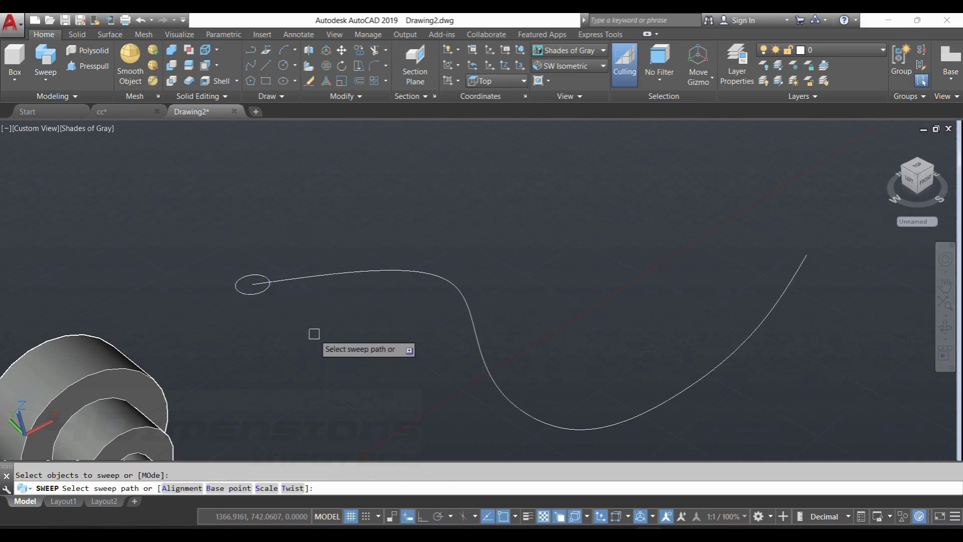
left_click(324, 272)
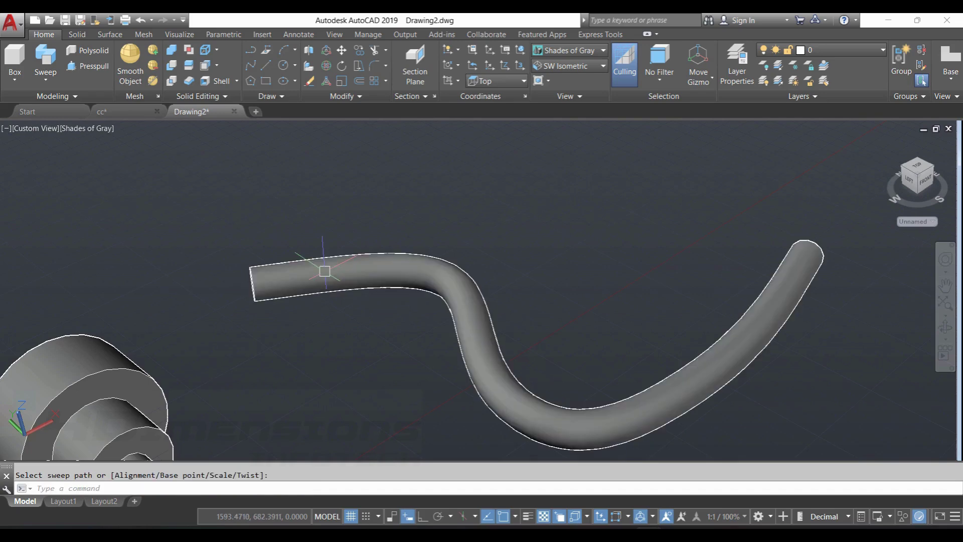
Step: Examine the swept rod's start end and its bends up close and from different viewing angles
scroll(463, 312, "down", 1)
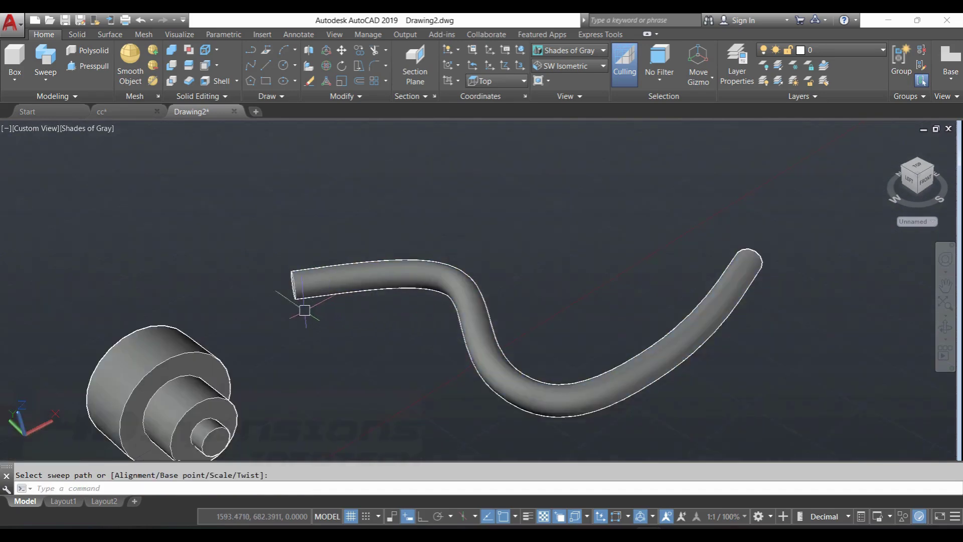
scroll(218, 304, "up", 2)
middle_click_drag(240, 302, 268, 262)
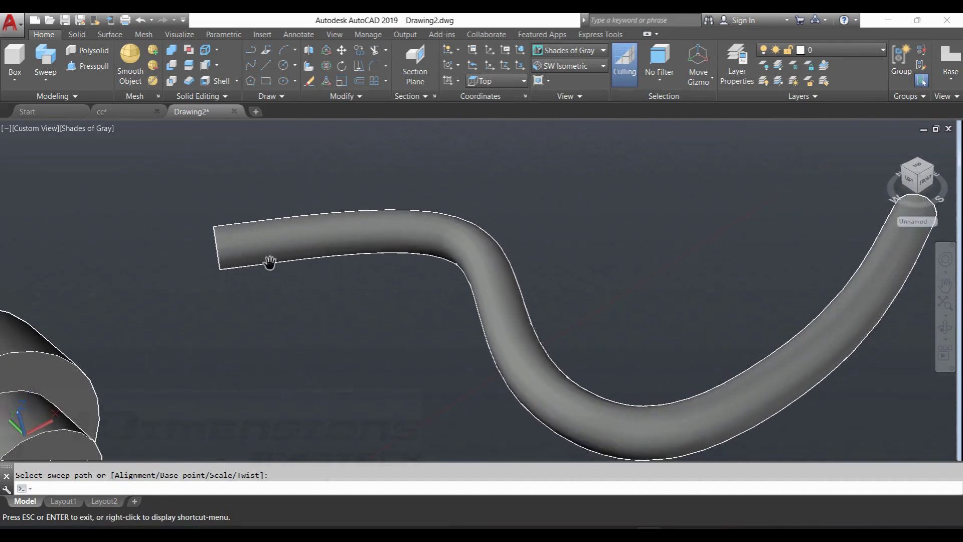
left_click(315, 246)
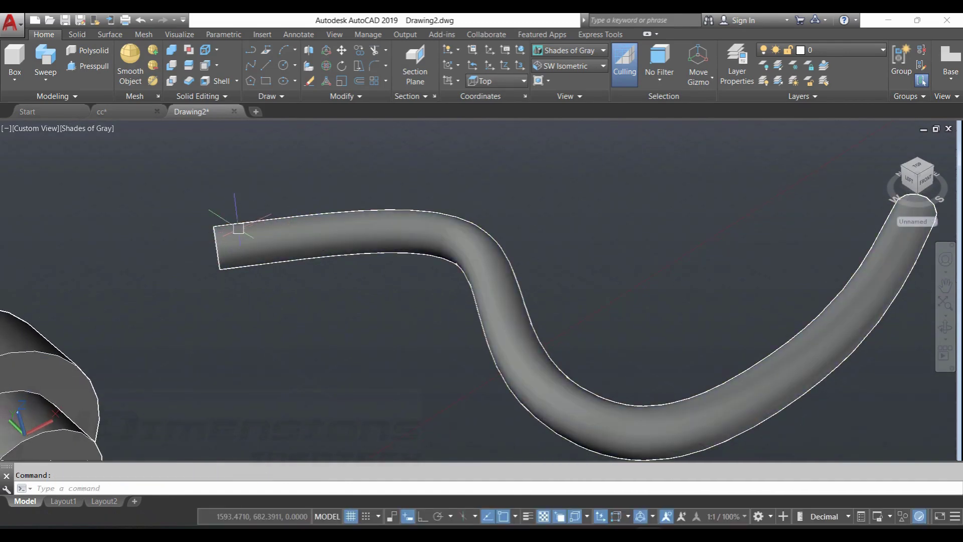
scroll(723, 366, "down", 2)
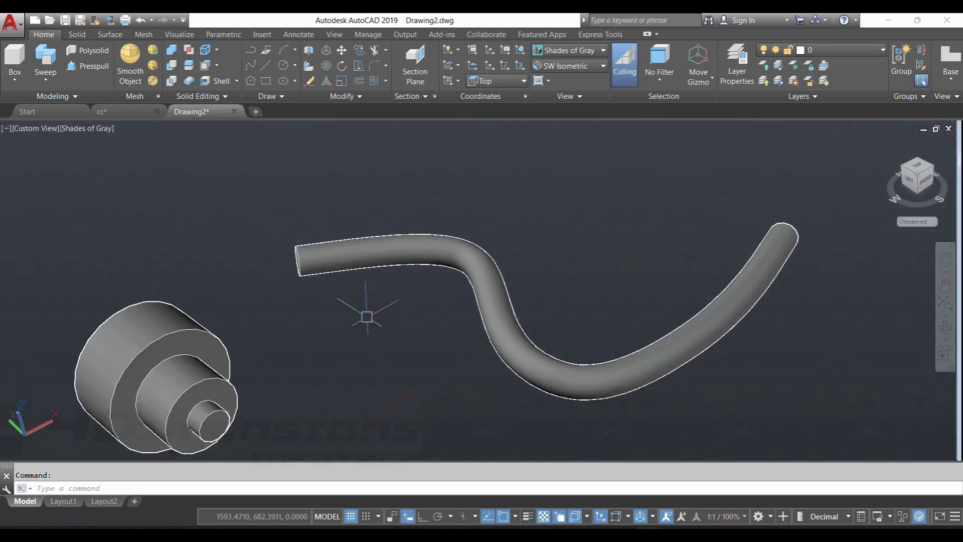
left_click(945, 327)
left_click_drag(702, 326, 517, 274)
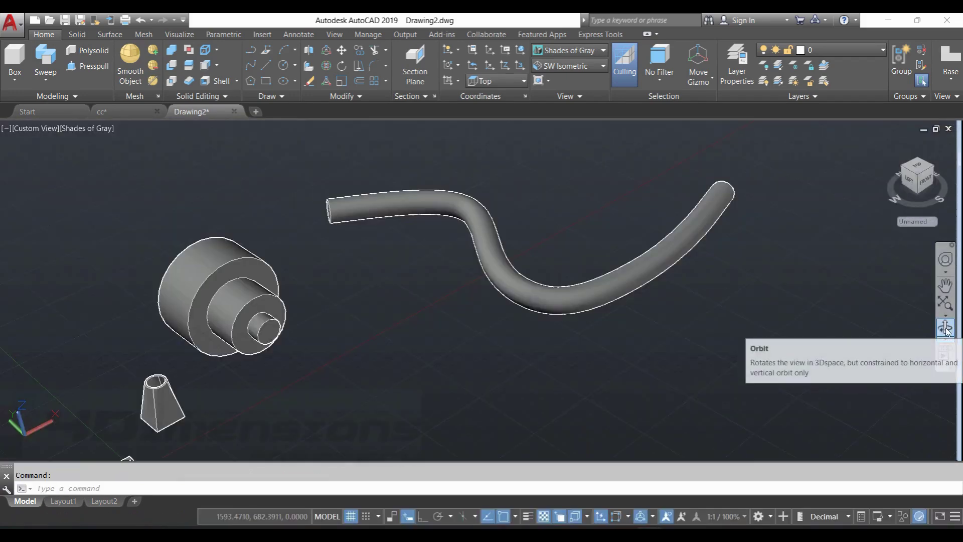
left_click(944, 327)
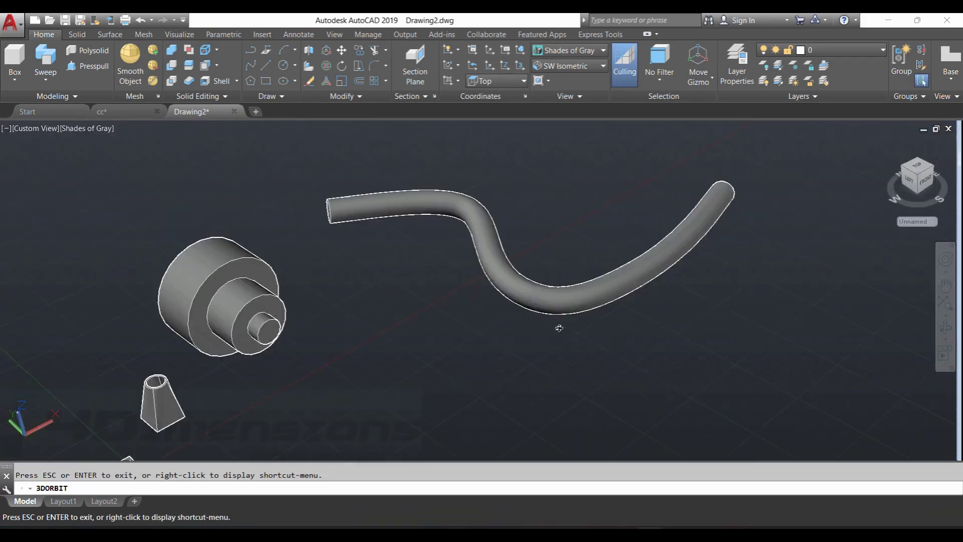
left_click_drag(398, 326, 470, 276)
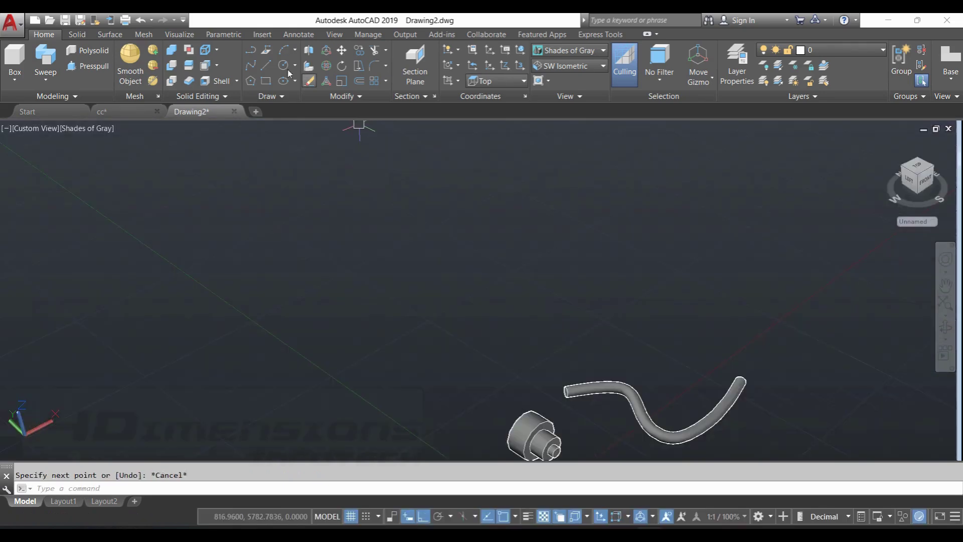
Step: Draw an orthogonal zigzag of three connected lines in free space, the first about 2695 and the last about 2460 units long
left_click(265, 66)
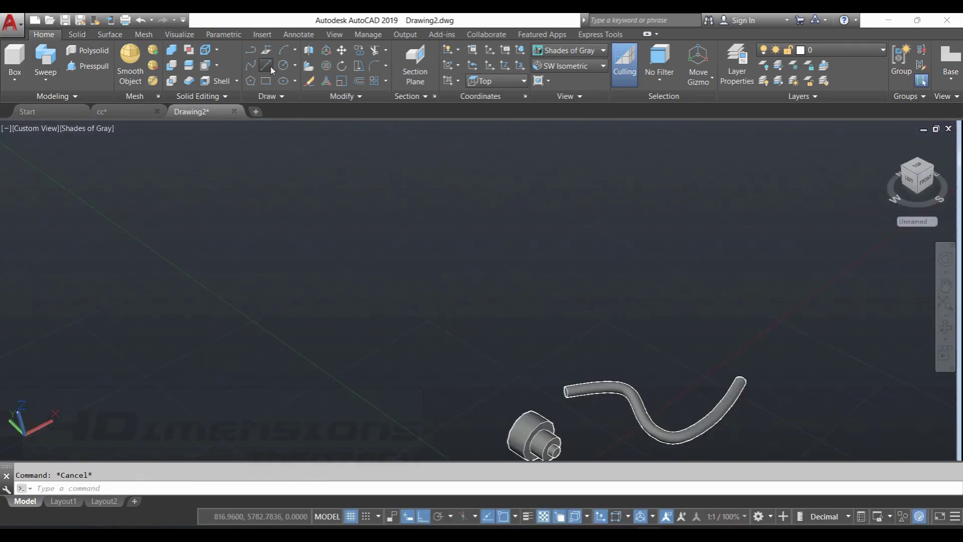
left_click(217, 188)
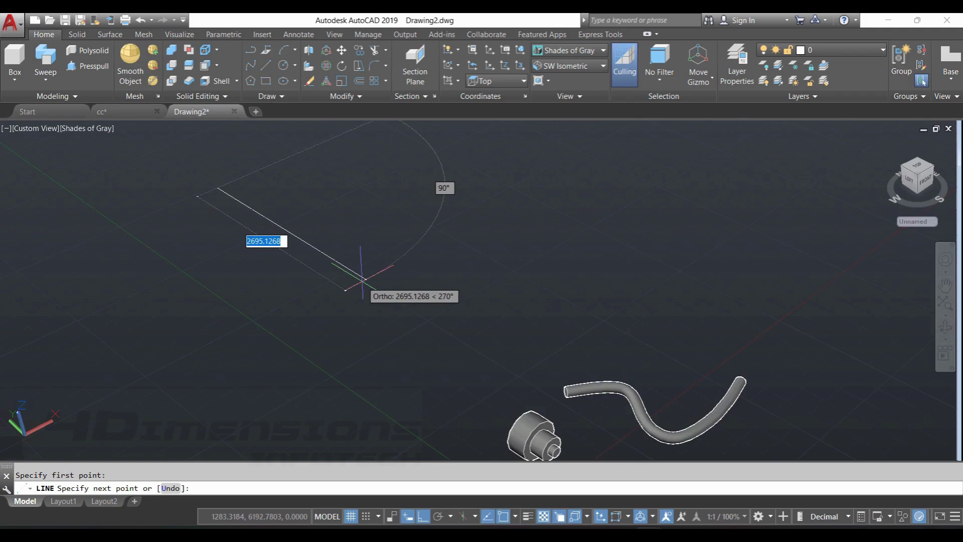
left_click(366, 279)
left_click(562, 175)
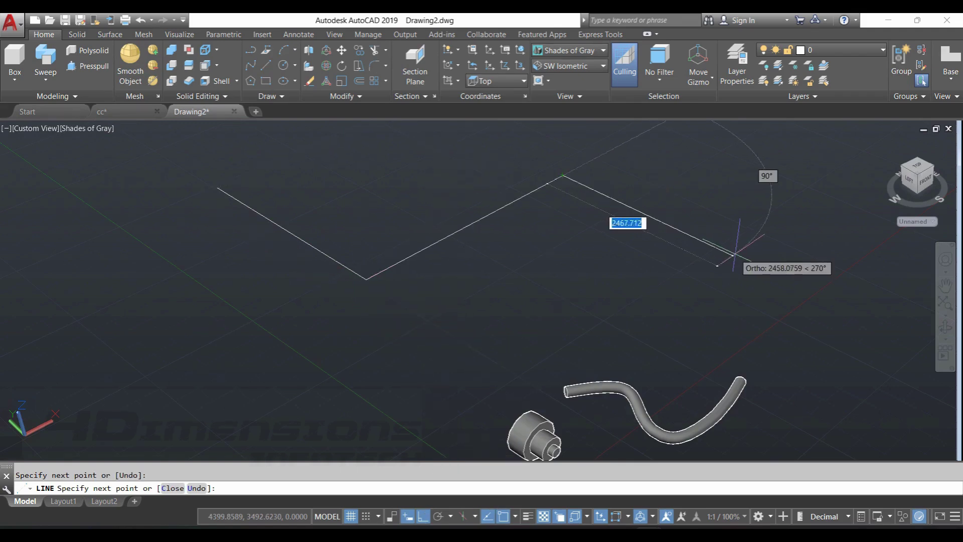
left_click(733, 254)
key("Escape")
middle_click_drag(441, 200, 466, 267)
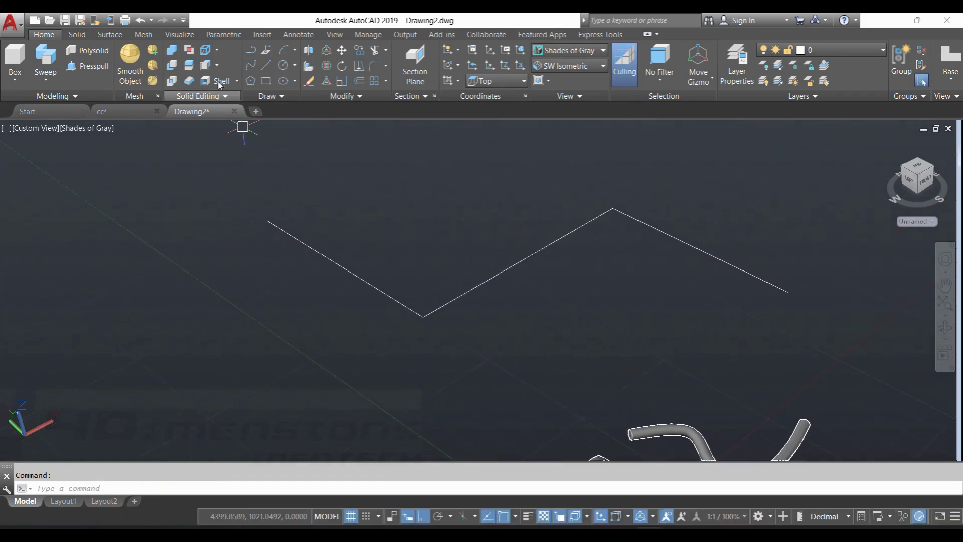
key("Escape")
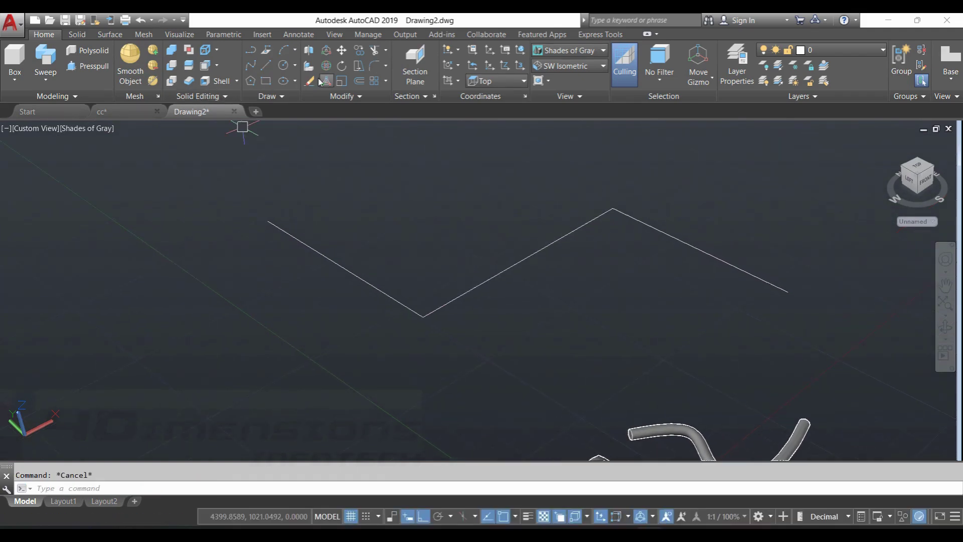
Step: Fillet the corner between the zigzag's first and second lines with a radius of 600
left_click(373, 66)
left_click(254, 488)
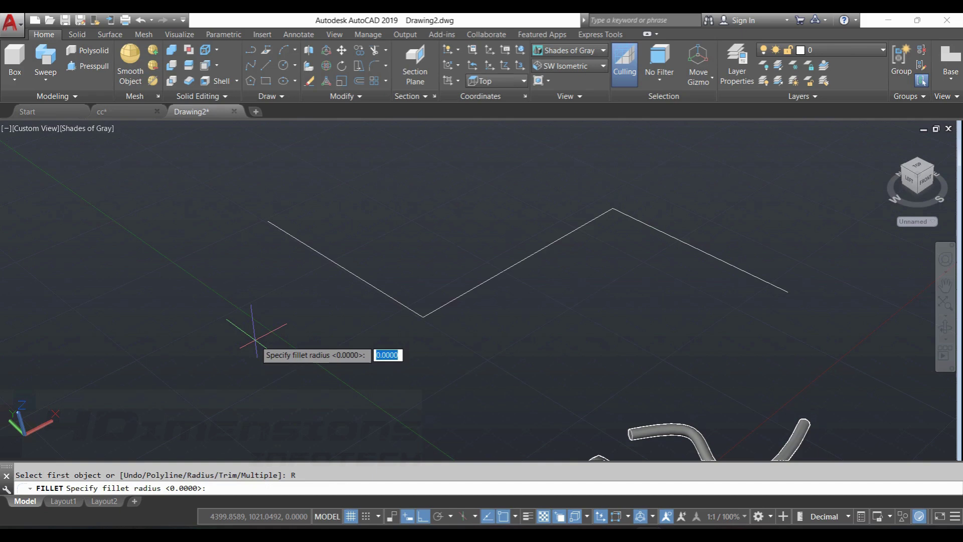
type("600")
key("Return")
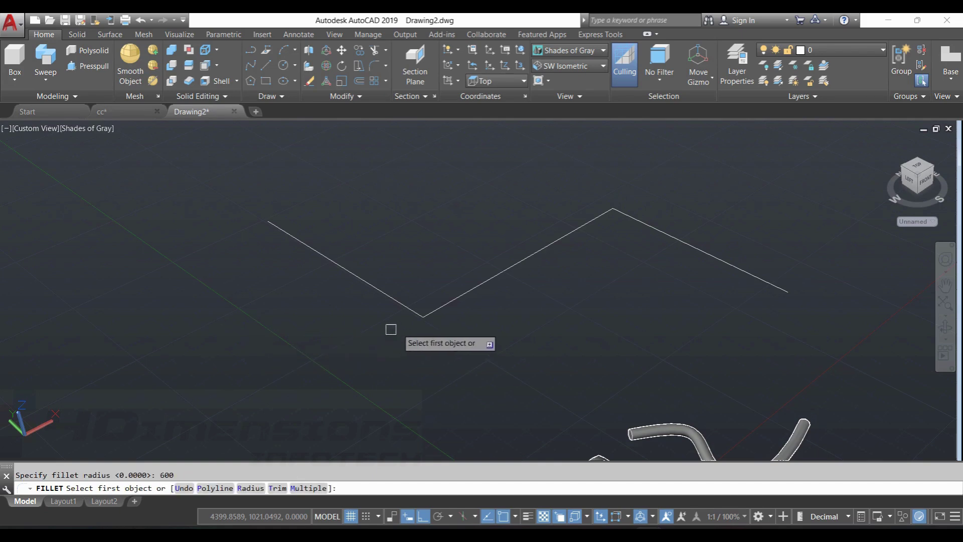
left_click(404, 306)
left_click(447, 304)
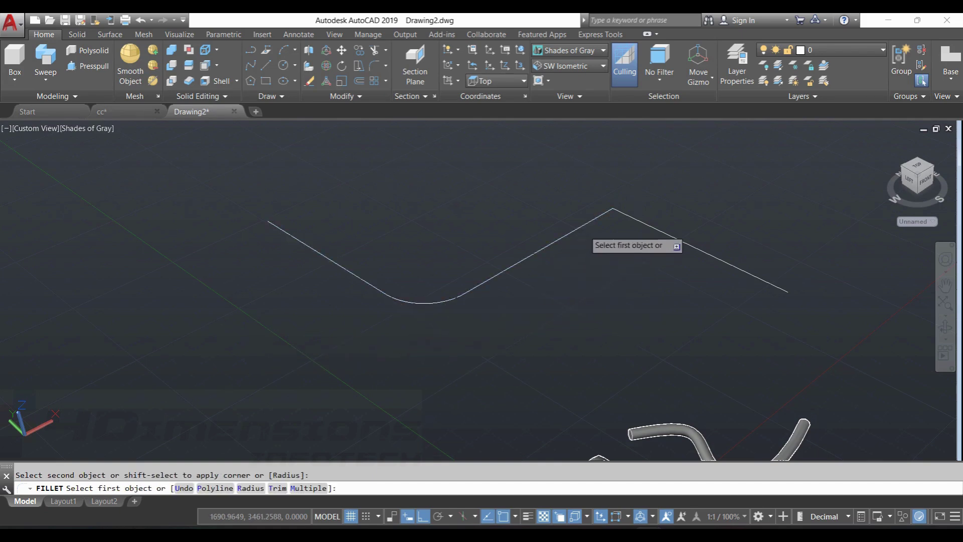
Step: Fillet the corner between the zigzag's second and third lines with the same radius as the first bend
left_click(590, 223)
left_click(650, 223)
key("Escape")
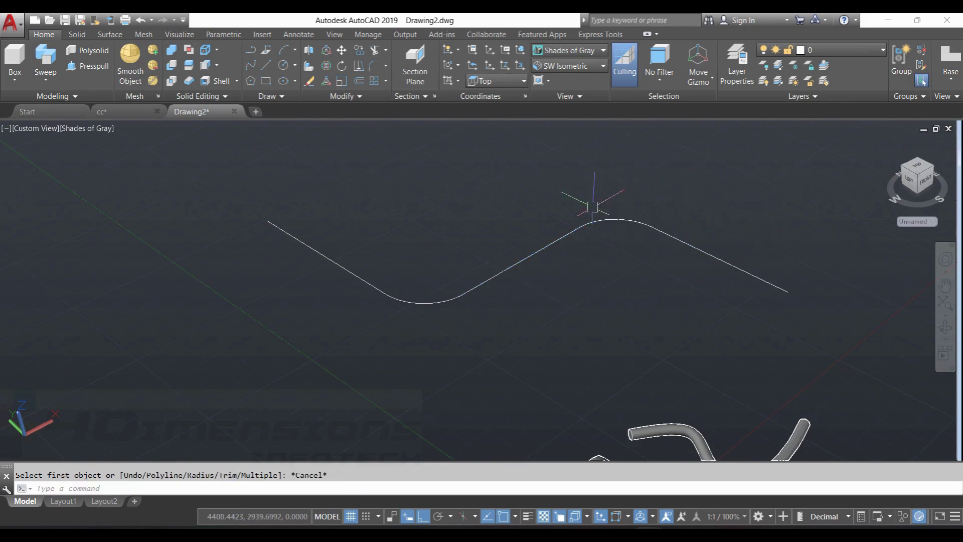
Step: Draw a 250 by 300 rectangle in free space beside the start of the filleted zigzag path
scroll(441, 275, "down", 2)
scroll(443, 274, "up", 3)
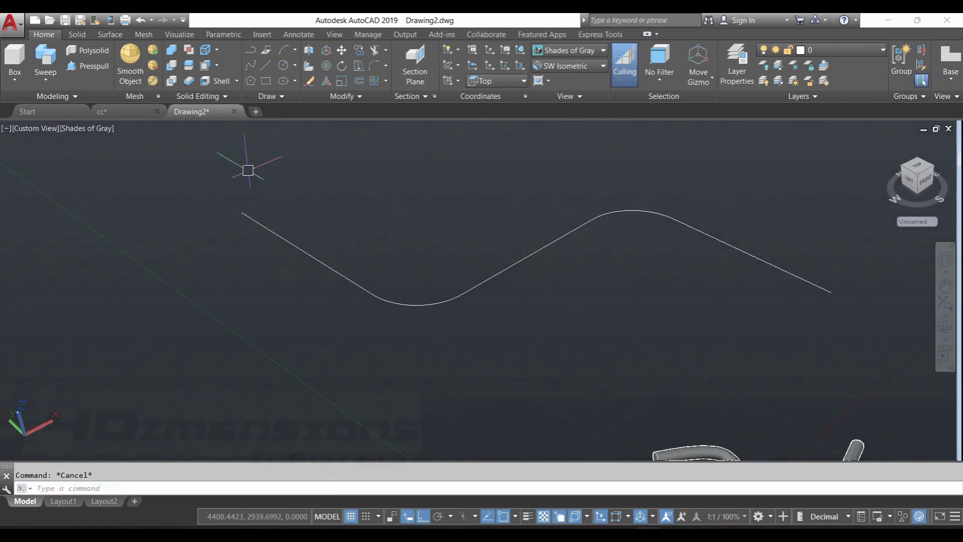
middle_click_drag(248, 176, 230, 199)
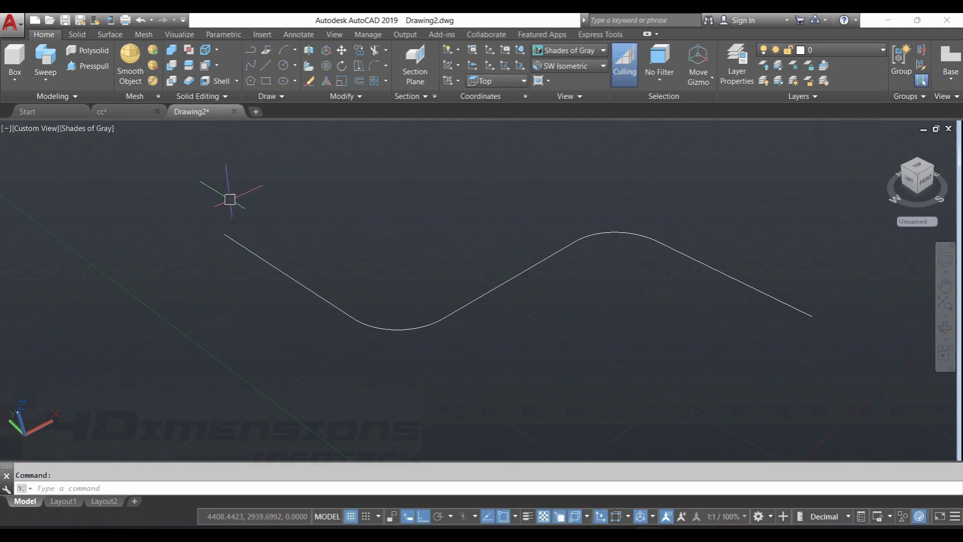
left_click(266, 82)
left_click(140, 230)
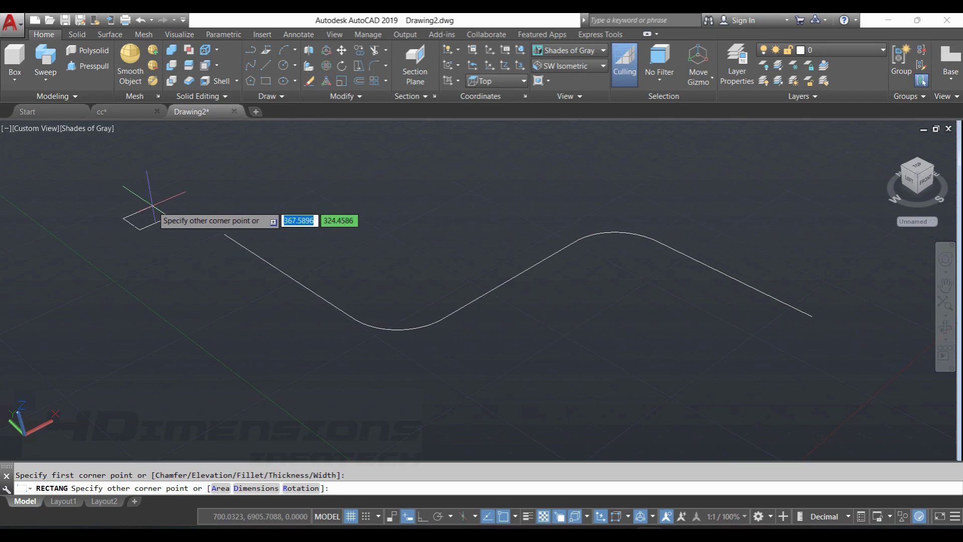
type("250")
key("Tab")
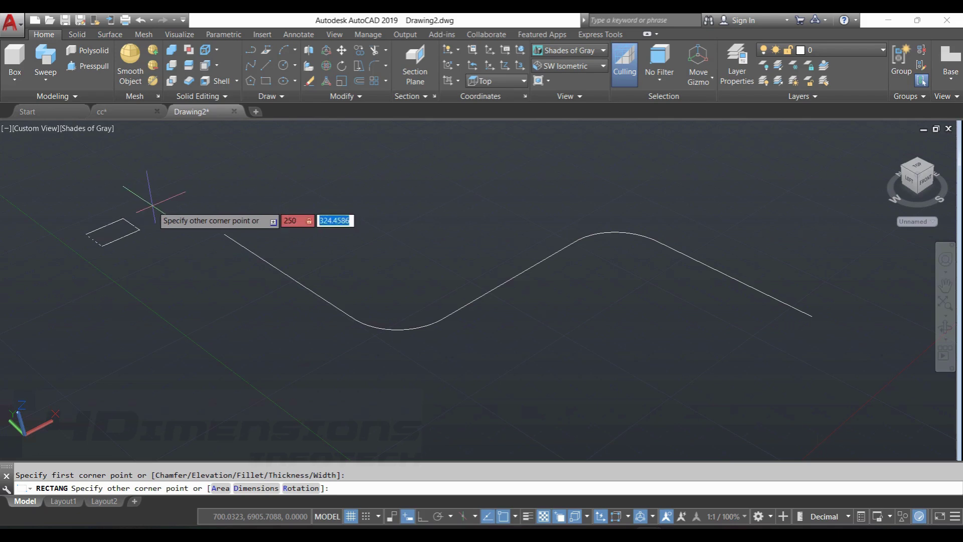
type("300")
key("Return")
scroll(151, 206, "up", 1)
middle_click_drag(140, 215, 311, 229)
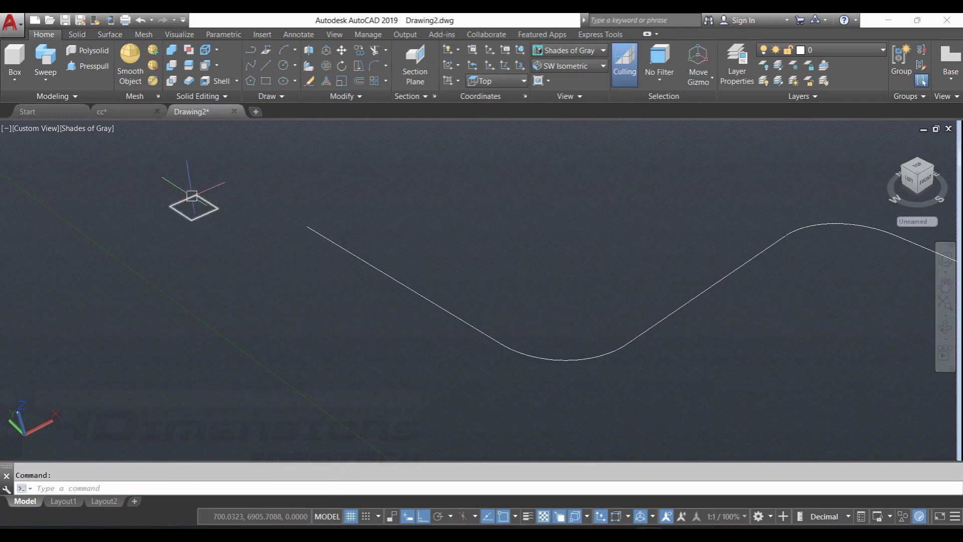
key("Escape")
Step: Move the rectangle by its centre onto the start endpoint of the path's first line
type("m")
key("Return")
left_click(210, 212)
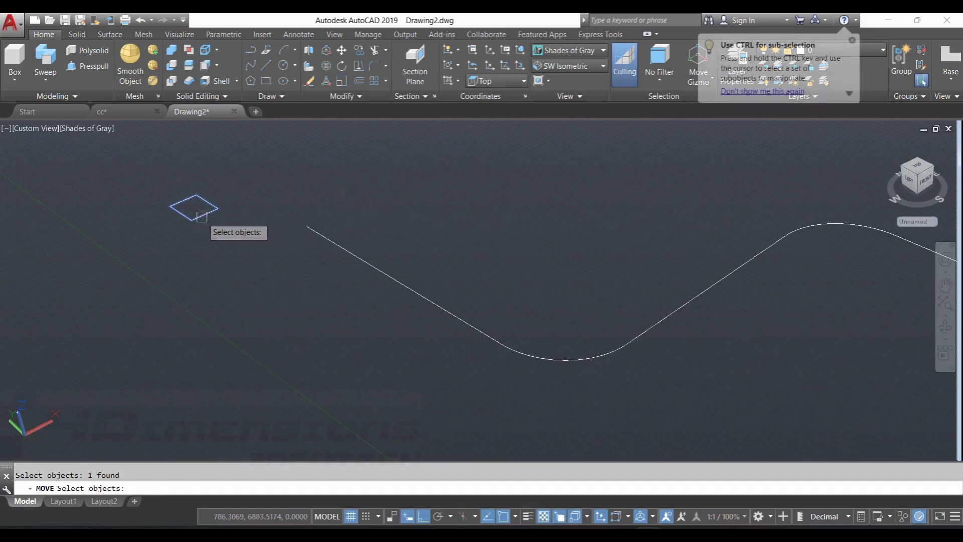
key("Return")
left_click(194, 207)
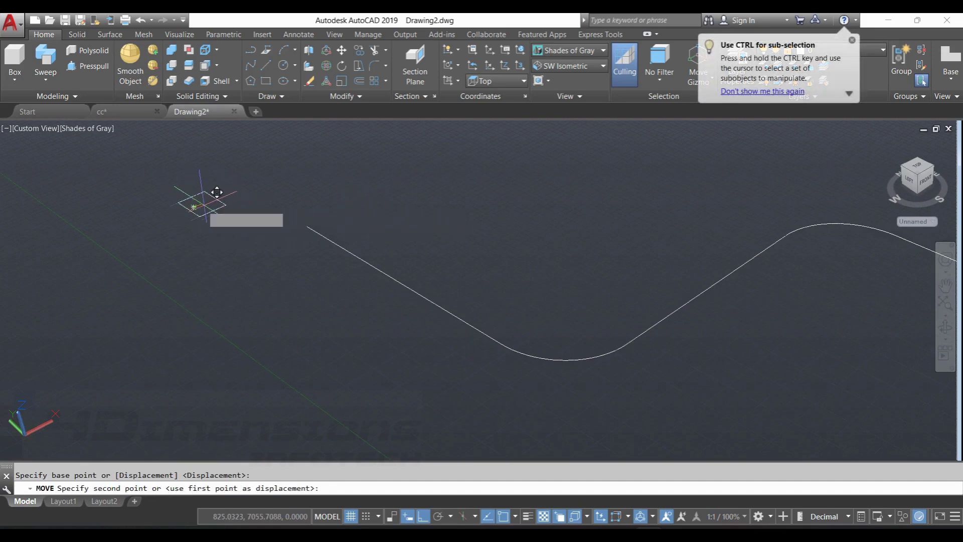
key("Escape")
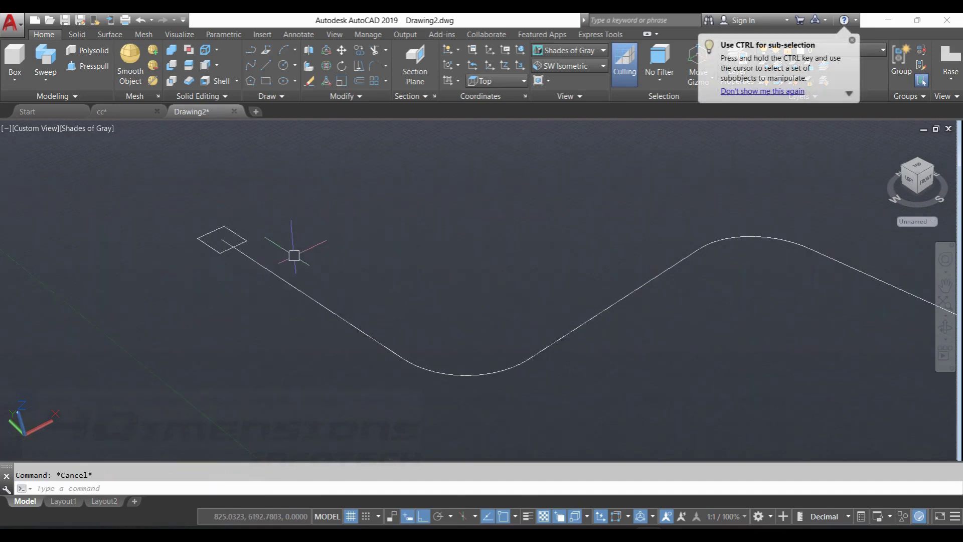
scroll(217, 251, "down", 3)
scroll(280, 268, "up", 1)
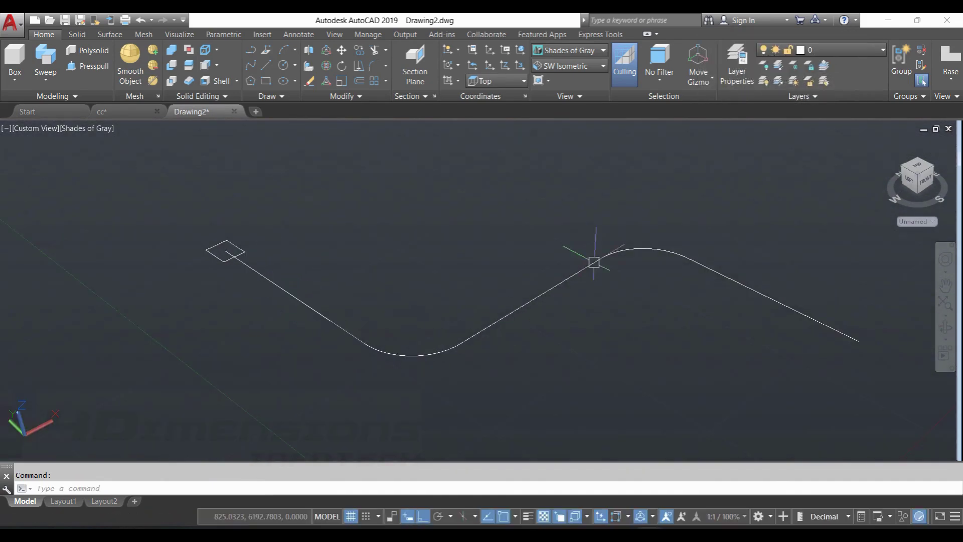
scroll(281, 269, "up", 1)
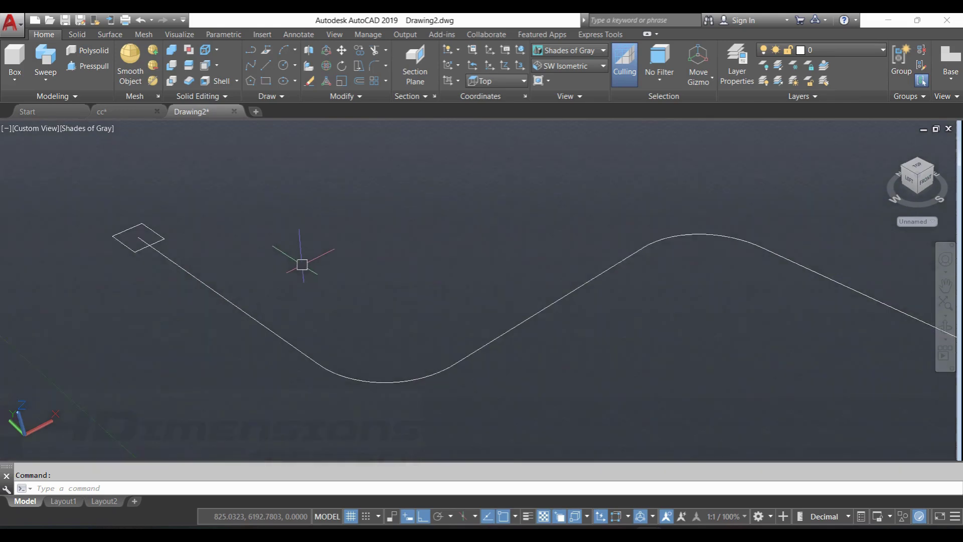
middle_click_drag(271, 272, 258, 254)
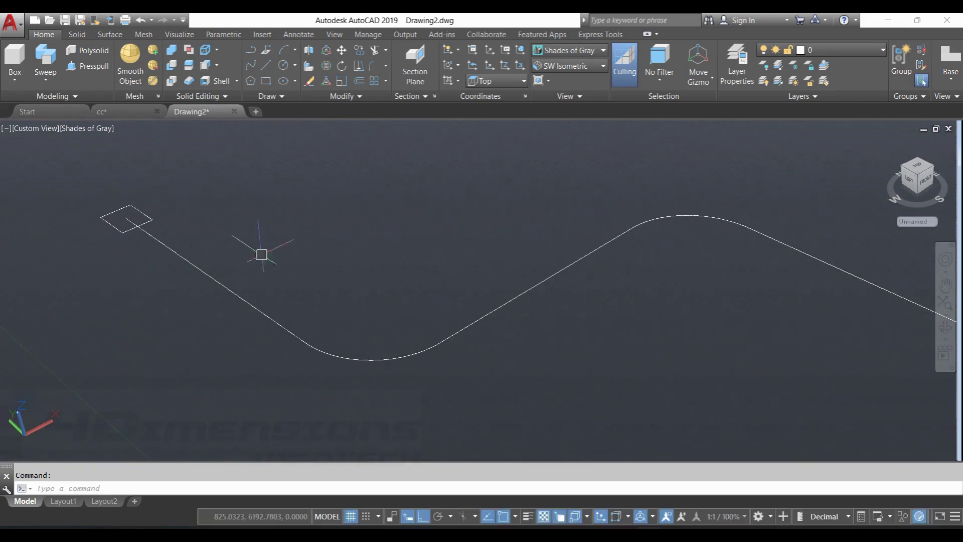
key("Escape")
left_click(45, 59)
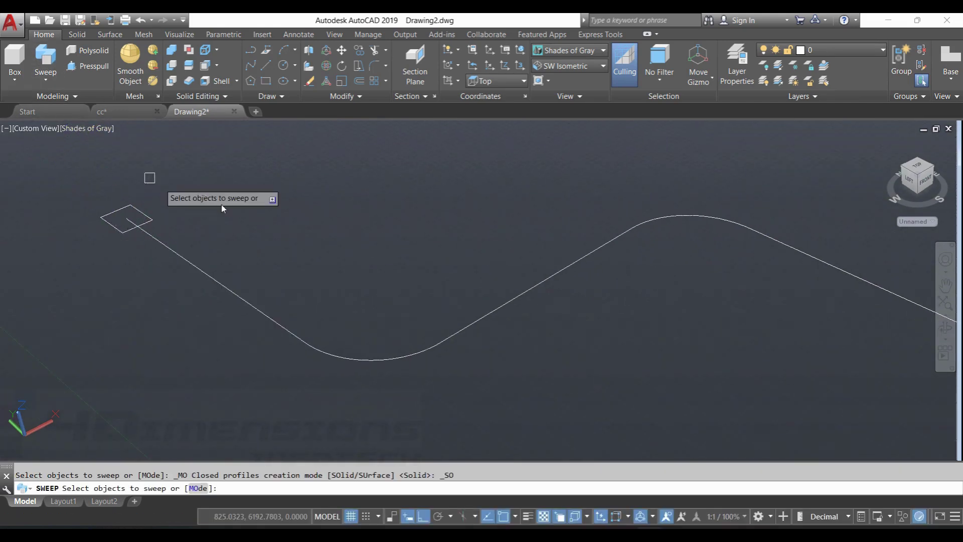
left_click(144, 220)
key("Escape")
Step: Try to sweep the rectangle as a solid along the path's first straight line, and undo the sweep
left_click(37, 56)
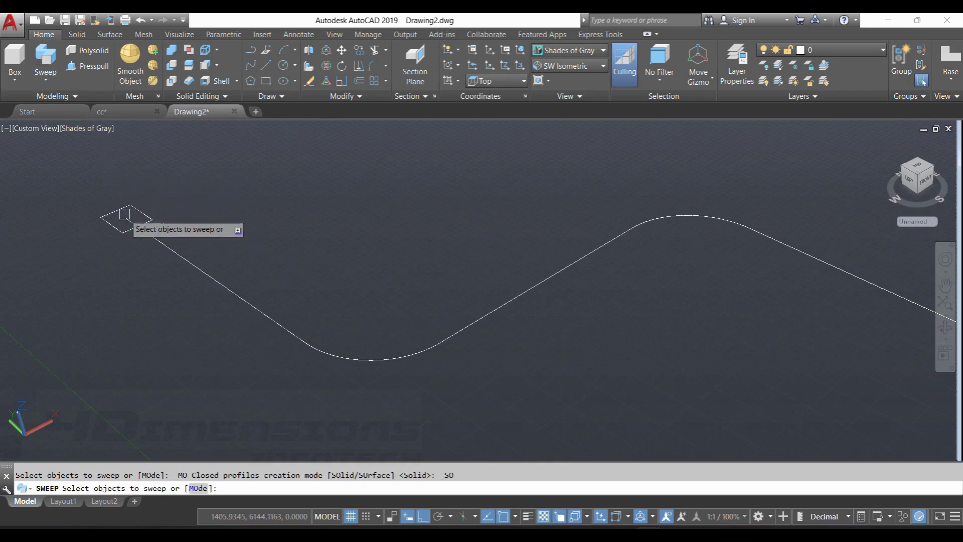
left_click(136, 210)
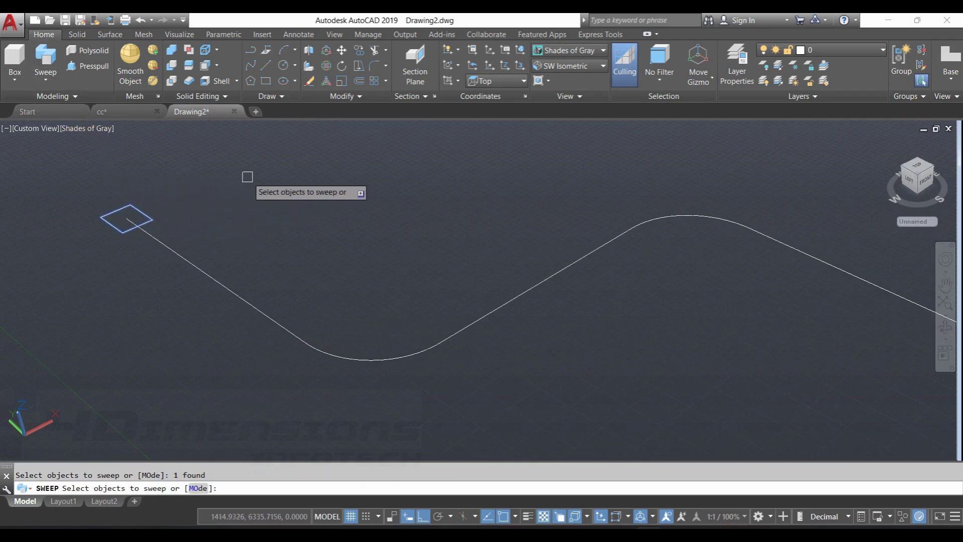
key("Return")
left_click(176, 249)
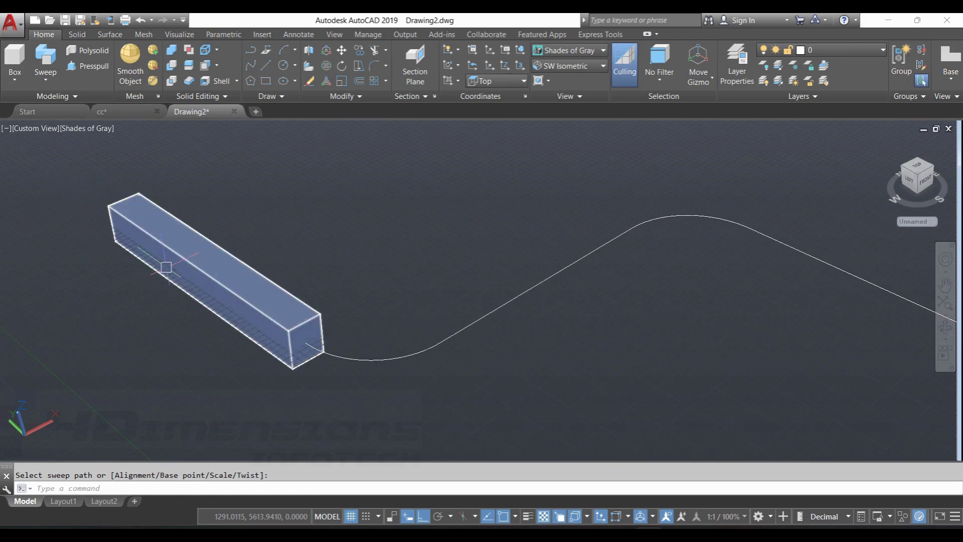
key("Escape")
key("ctrl+z")
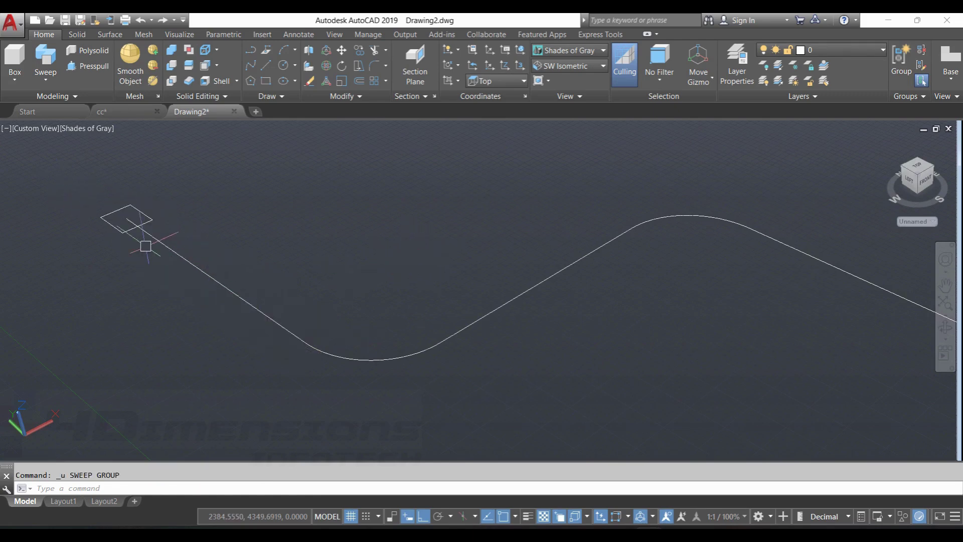
Step: Join the path's three lines and two fillet arcs into a single polyline
left_click(185, 257)
key("Escape")
scroll(516, 328, "down", 2)
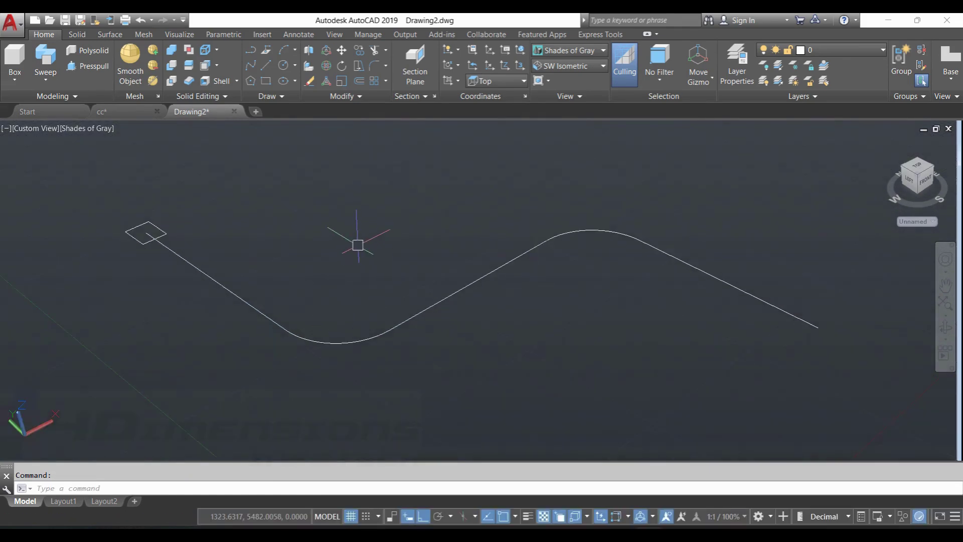
key("Return")
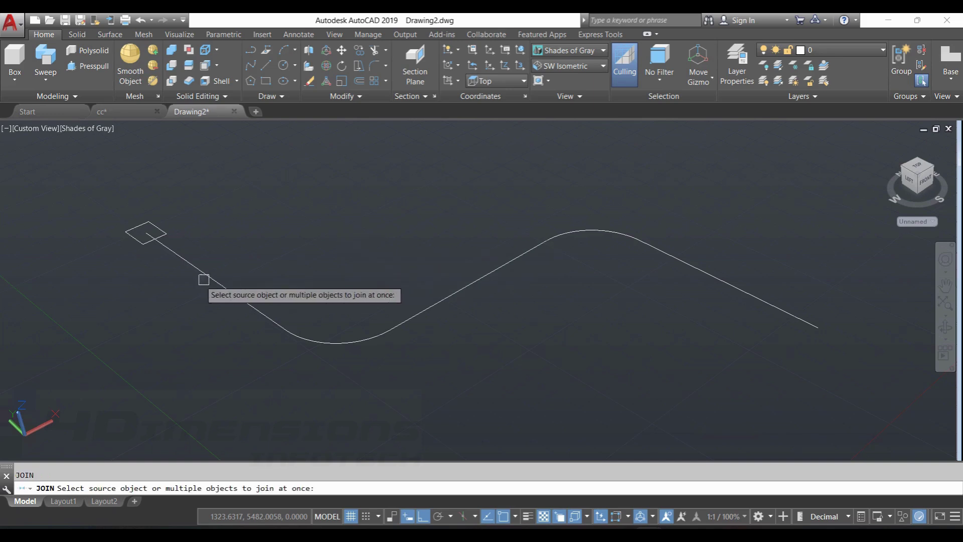
left_click(235, 295)
left_click(316, 341)
left_click(413, 317)
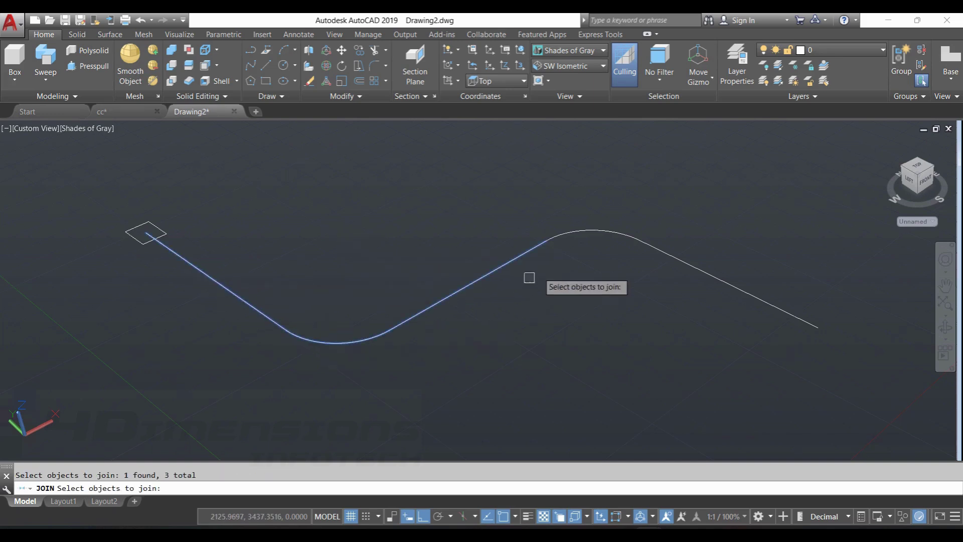
left_click(593, 230)
left_click(689, 264)
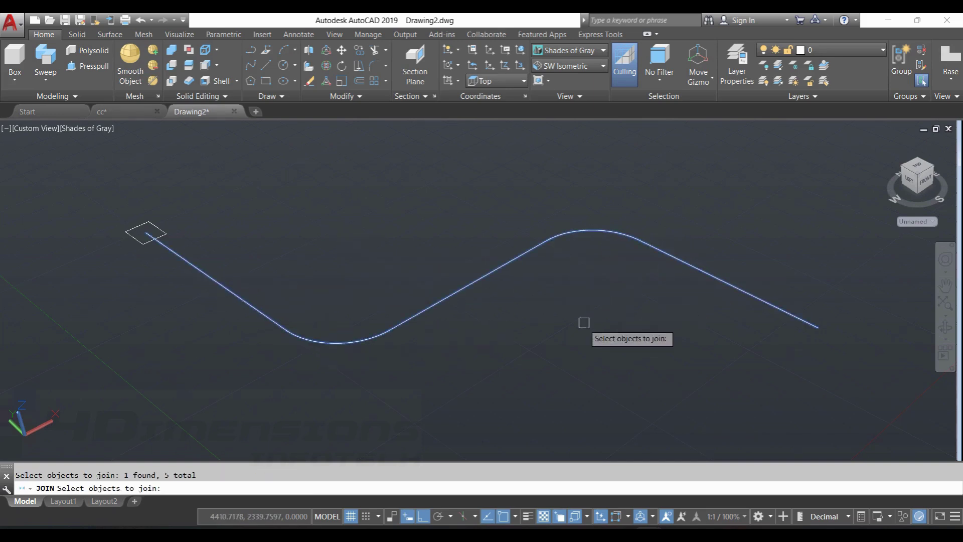
key("Return")
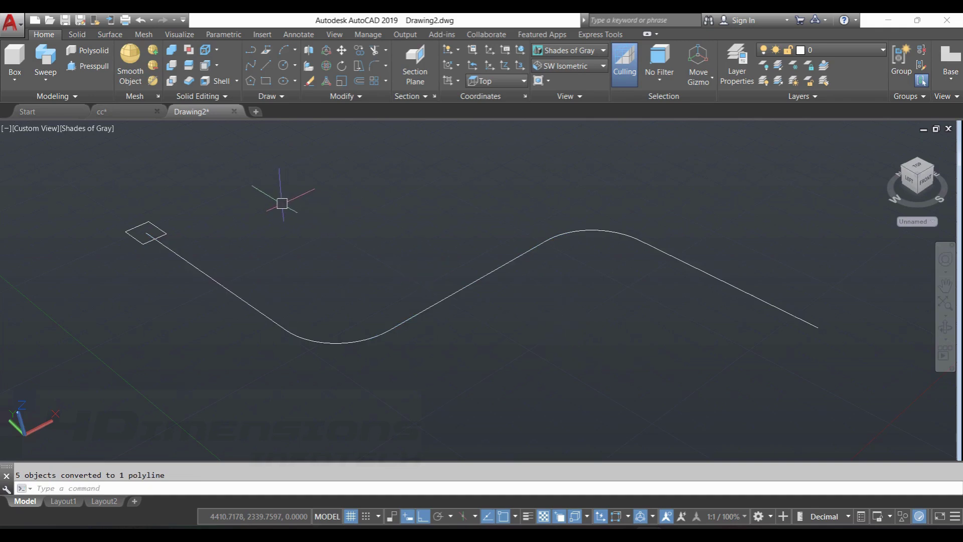
Step: Sweep the rectangle along the whole joined polyline as a solid to form a bent rectangular bar
left_click(45, 61)
left_click(145, 221)
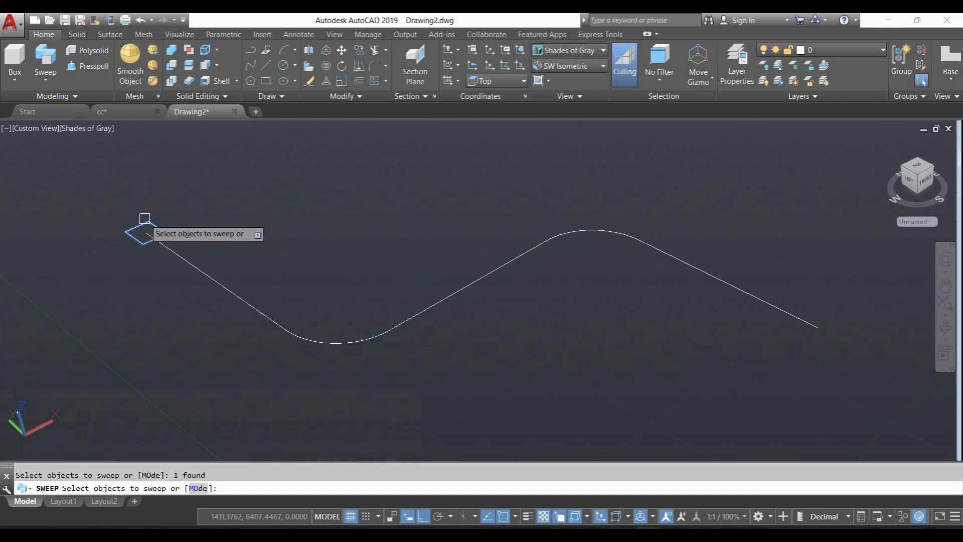
key("Return")
left_click(214, 280)
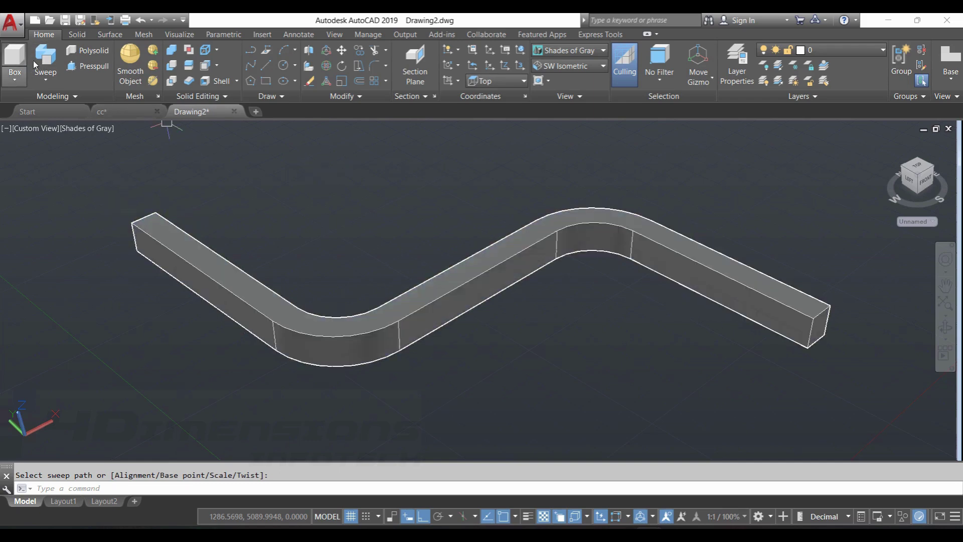
key("Escape")
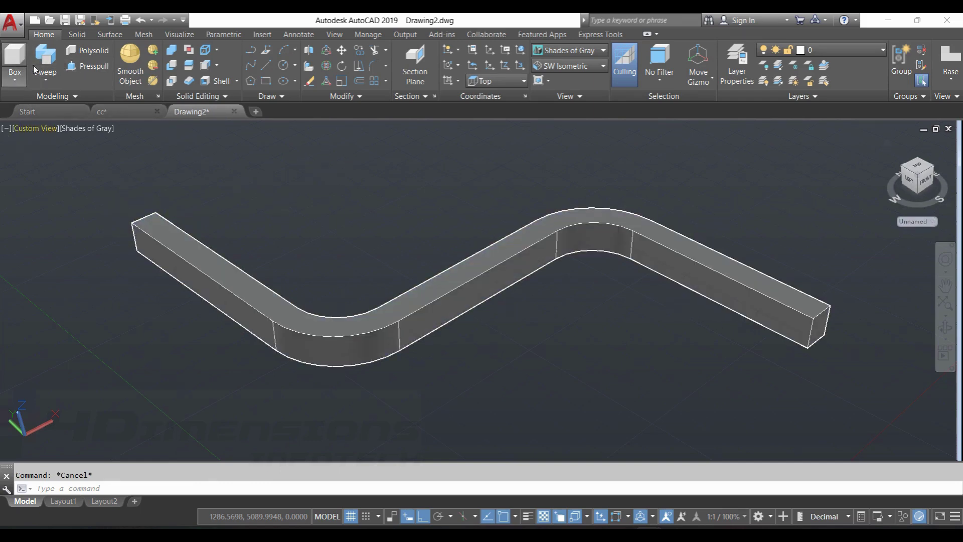
scroll(270, 216, "down", 1)
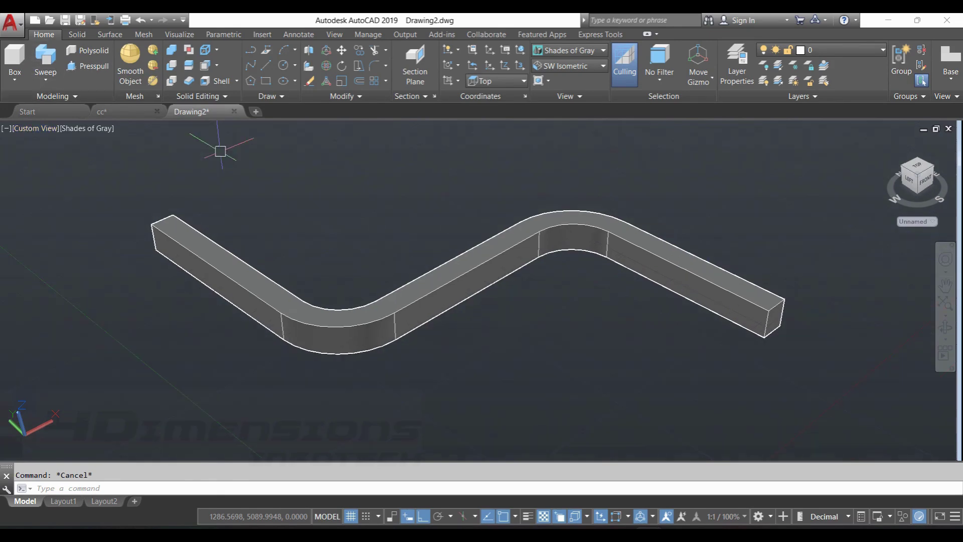